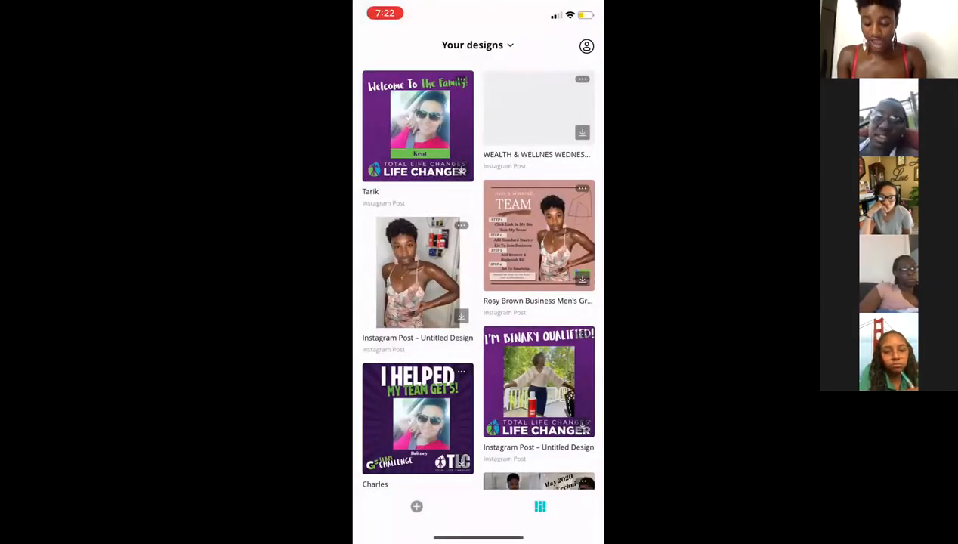
# Step: Browse the Instagram Post templates and create a new blank Instagram Post design
pyautogui.click(416, 506)
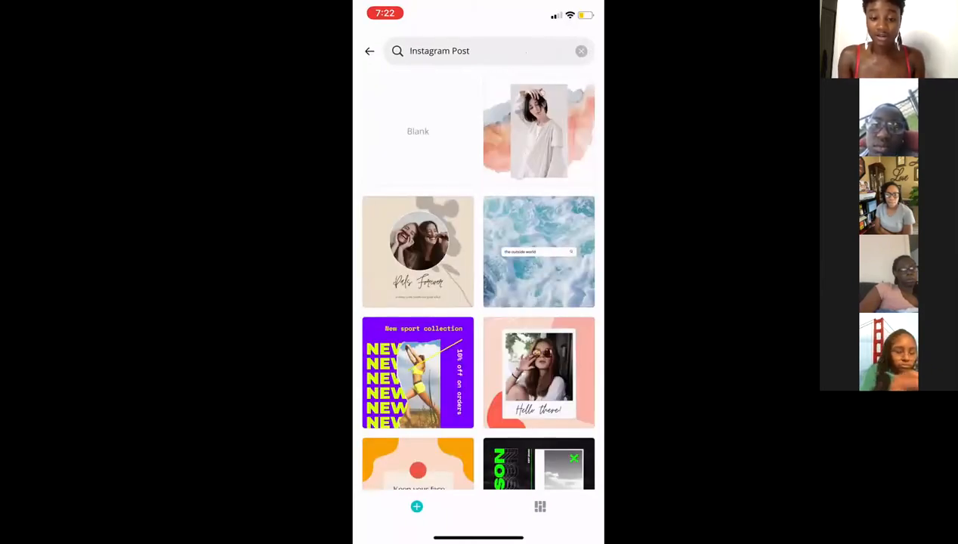
pyautogui.scroll(-3, 478, 279)
pyautogui.scroll(-2, 478, 280)
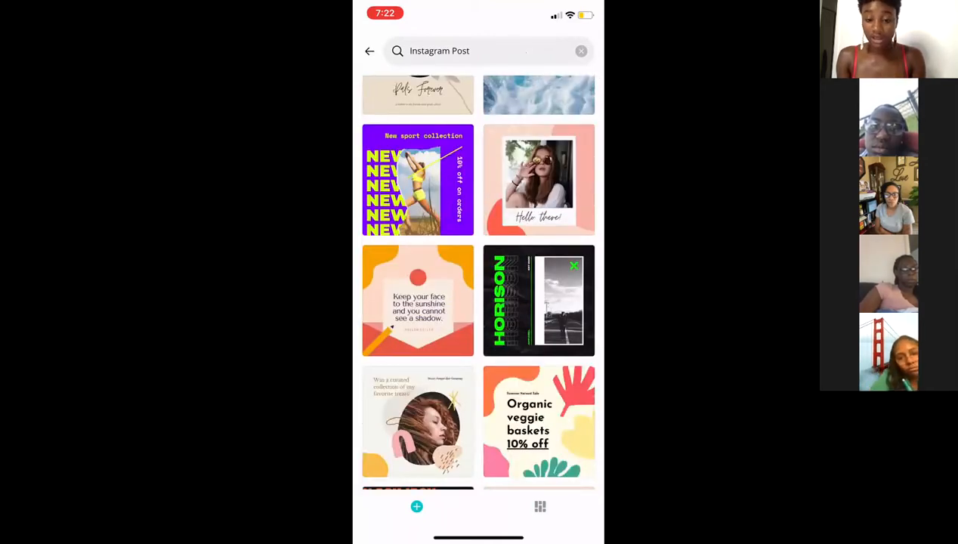
pyautogui.scroll(5, 478, 279)
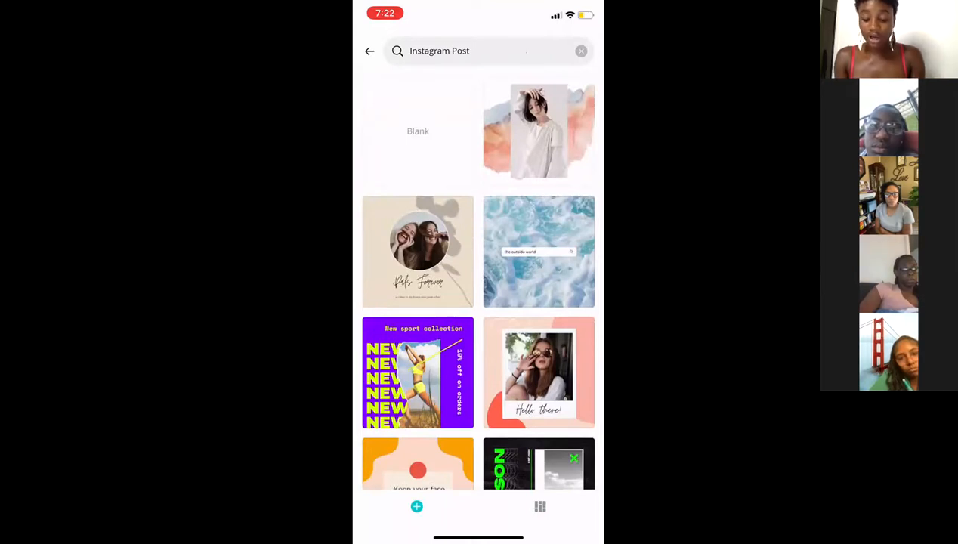
pyautogui.click(418, 131)
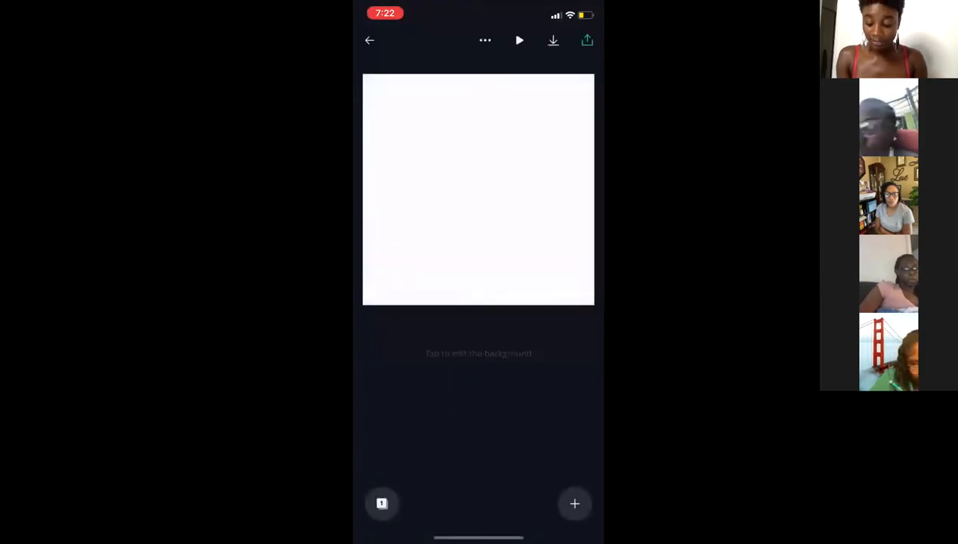
# Step: Fill the blank page with the purple "Welcome To The Family!" Life Changer image from the camera roll
pyautogui.click(574, 503)
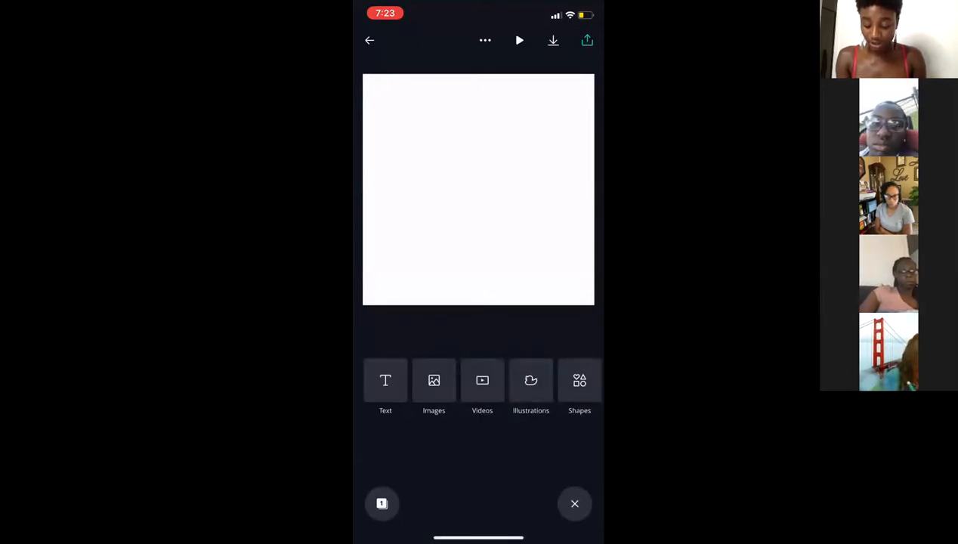
pyautogui.click(434, 380)
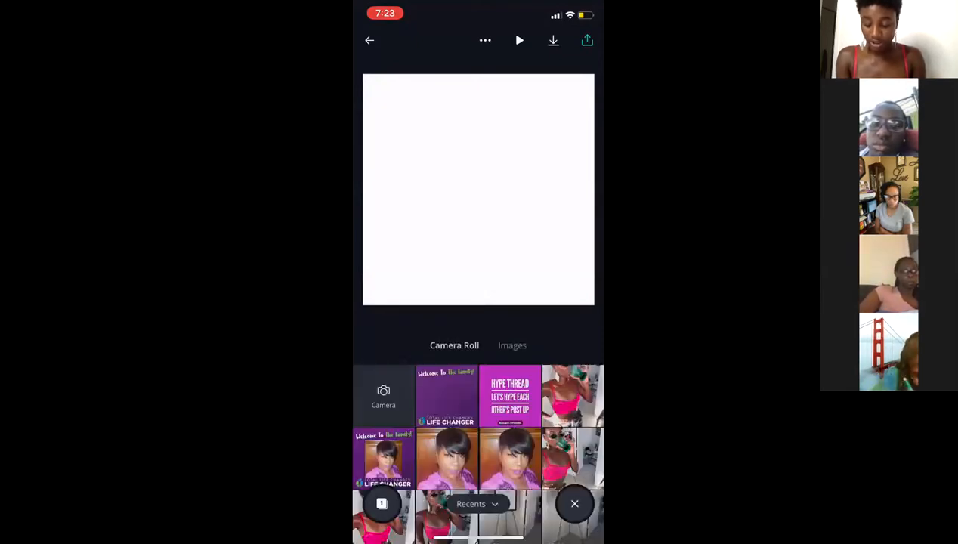
pyautogui.click(447, 391)
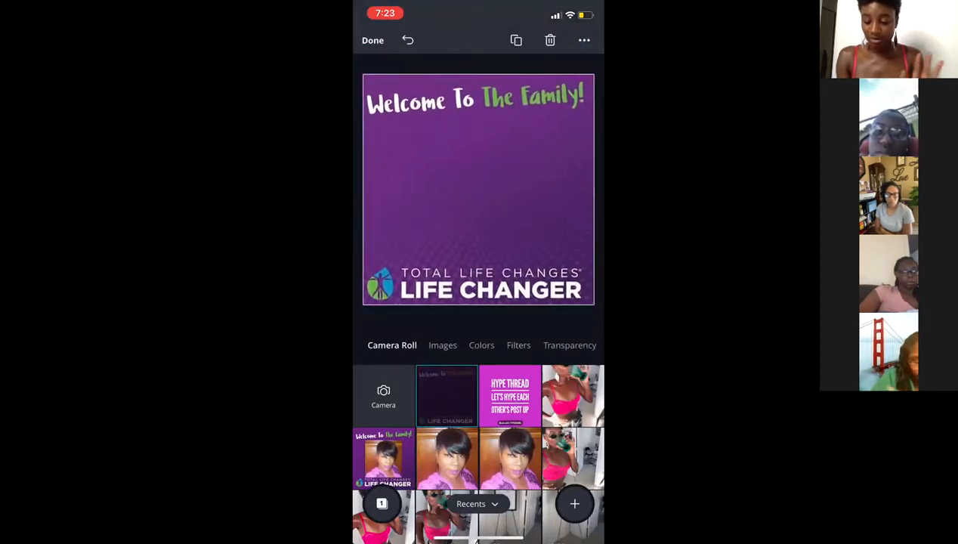
pyautogui.click(372, 40)
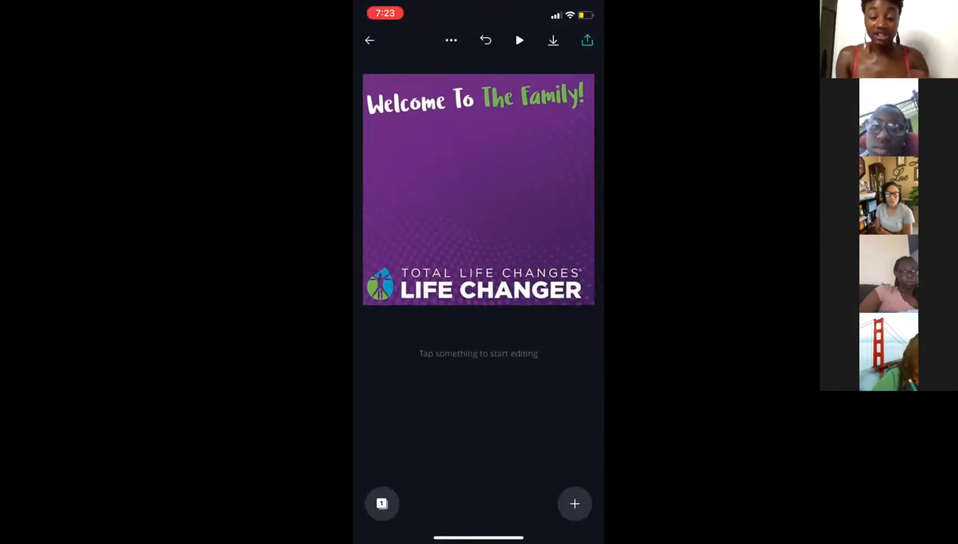
# Step: Add the camera roll portrait of the woman in the pink blouse to the centre of the design
pyautogui.click(574, 503)
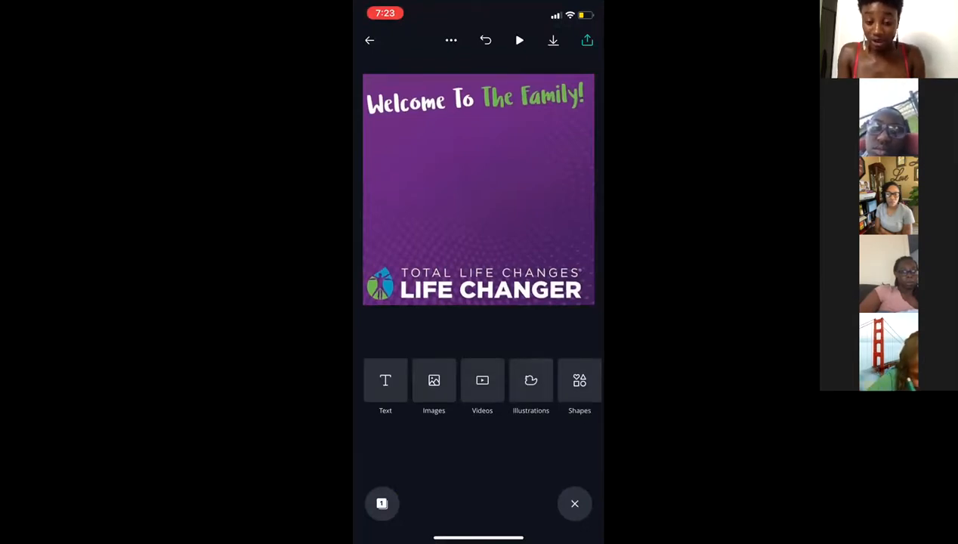
pyautogui.click(433, 380)
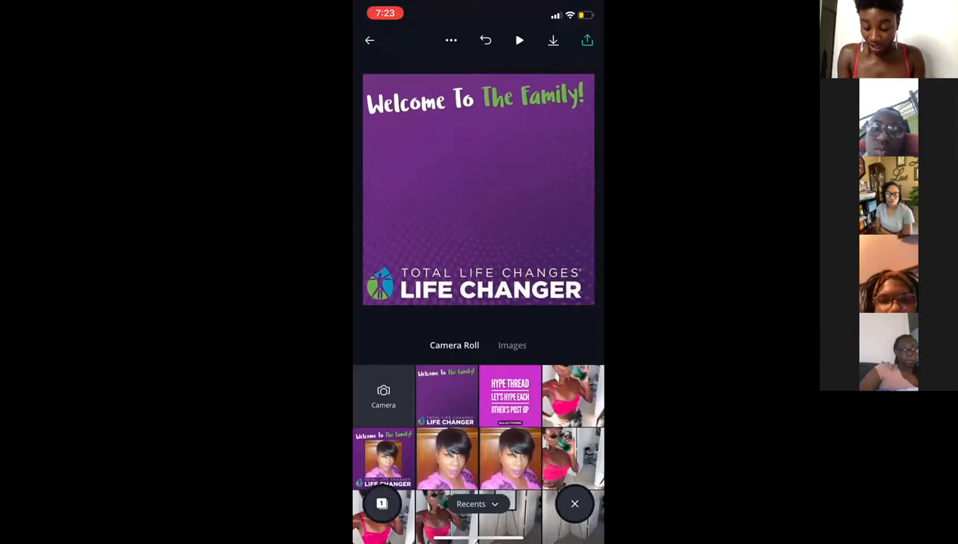
pyautogui.click(446, 458)
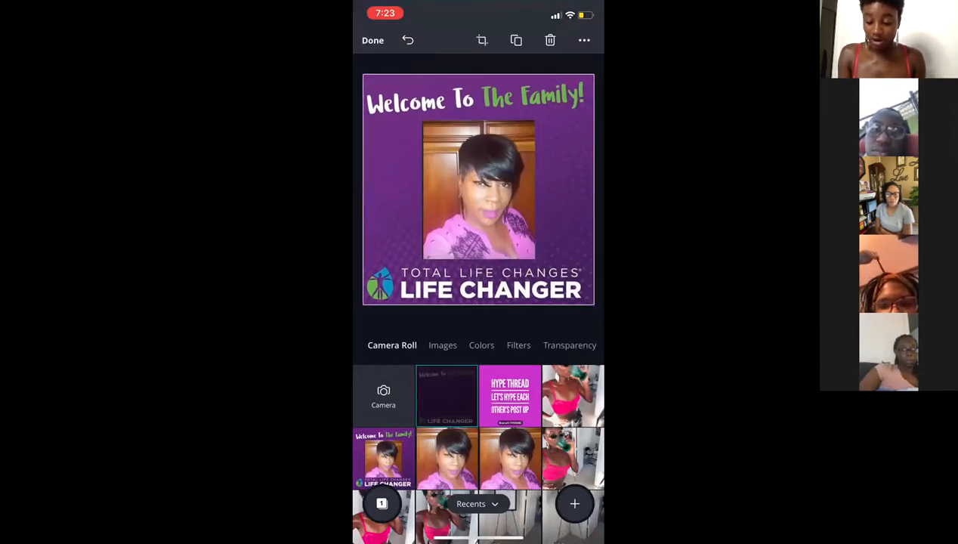
pyautogui.click(372, 41)
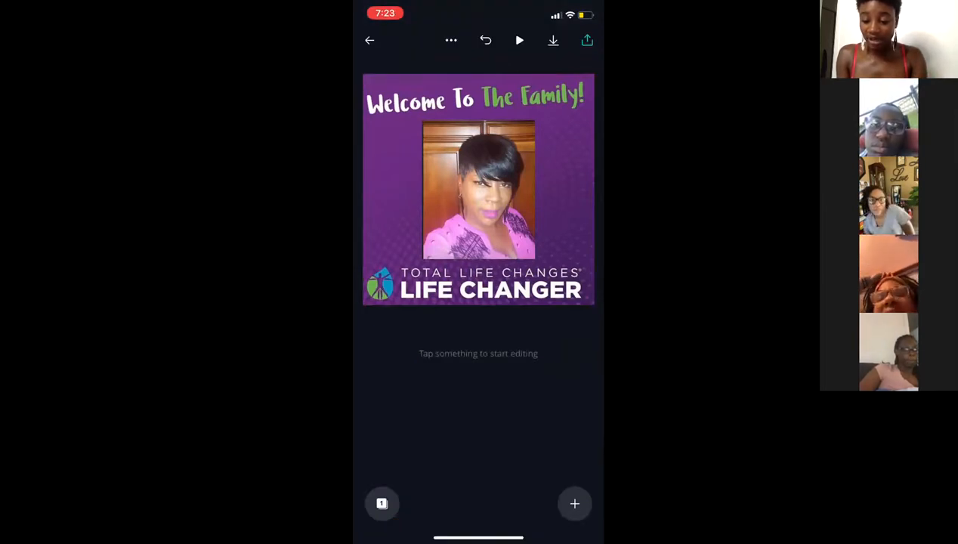
# Step: Save the welcome design to the camera roll and return to the list of designs
pyautogui.click(553, 40)
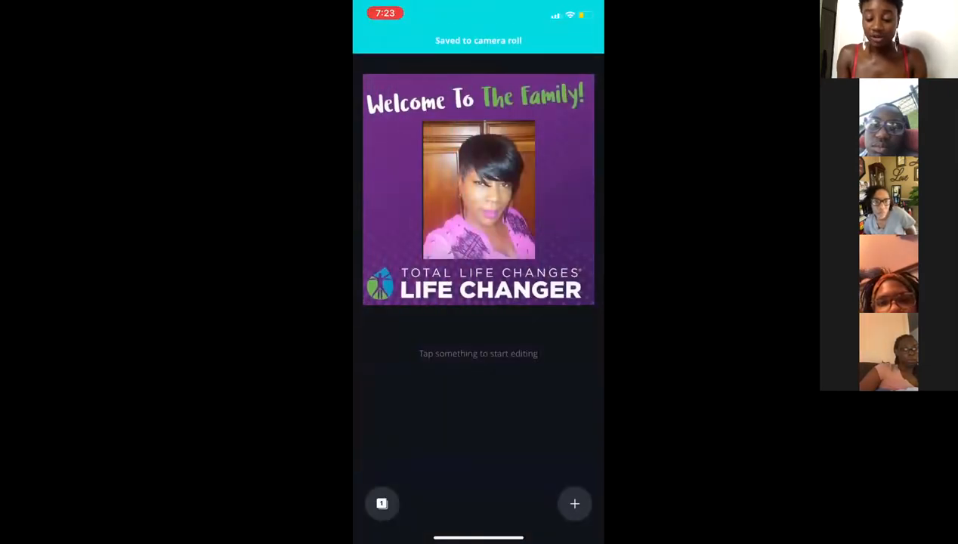
pyautogui.click(369, 40)
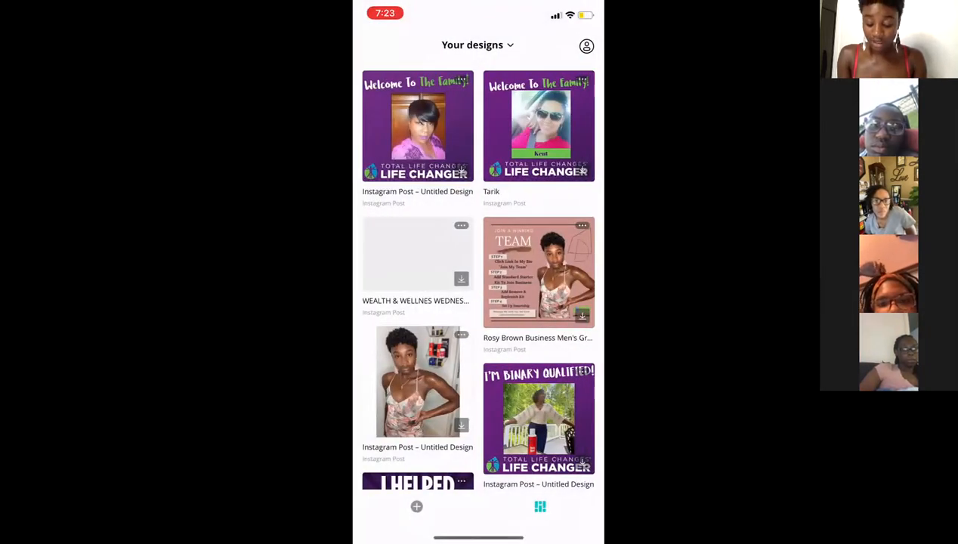
# Step: Reopen the untitled "Welcome To The Family!" design with the pink blouse portrait from the saved designs
pyautogui.click(416, 506)
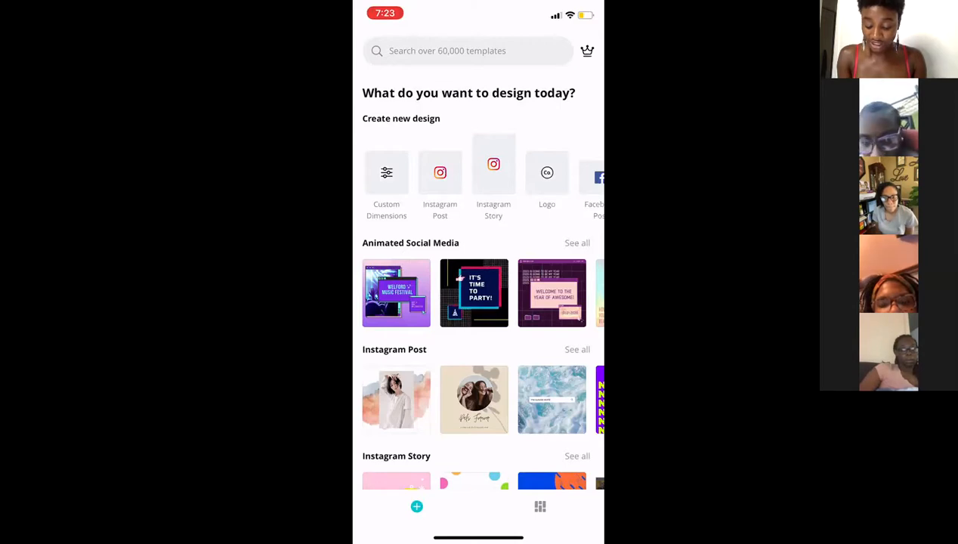
pyautogui.click(540, 506)
pyautogui.click(418, 125)
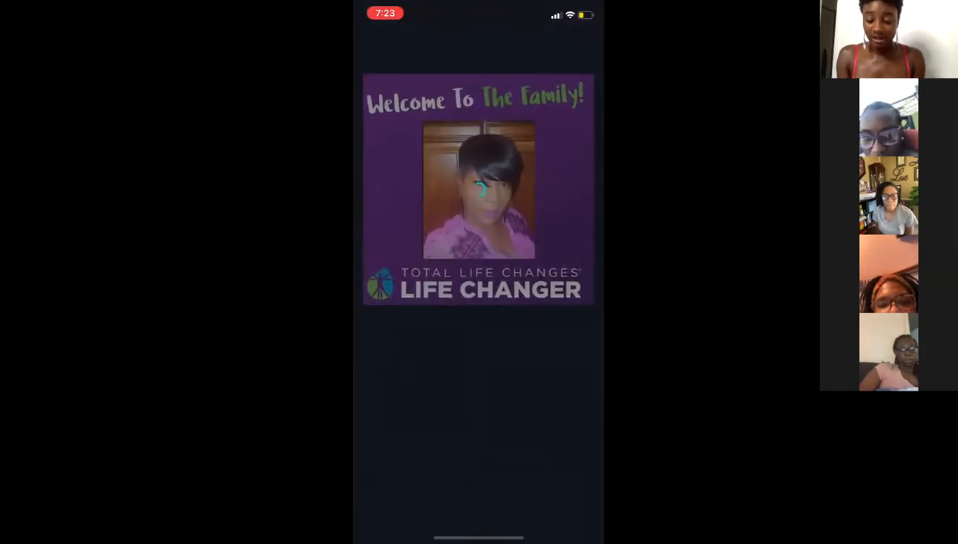
# Step: Replace the design's portrait with the camera roll photo of the woman with long brown hair
pyautogui.click(478, 189)
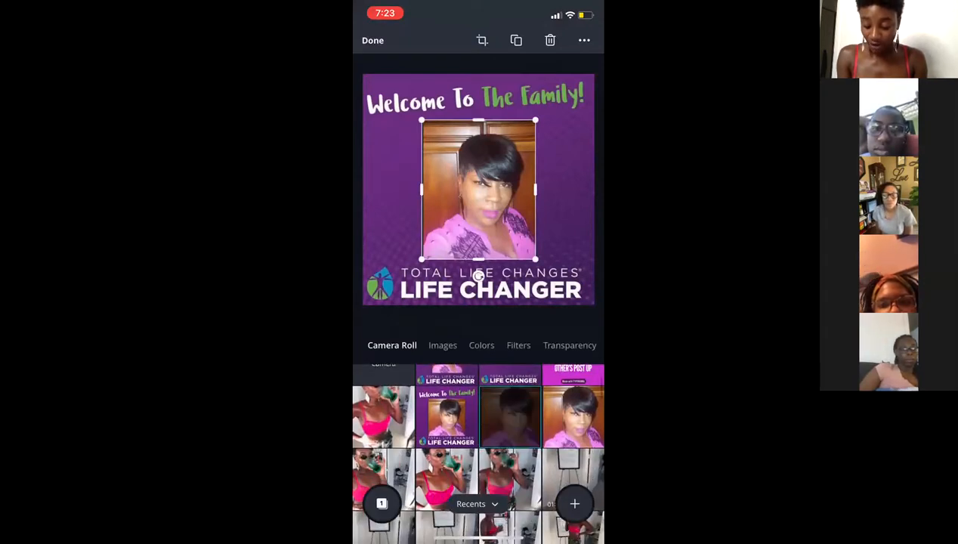
pyautogui.click(383, 415)
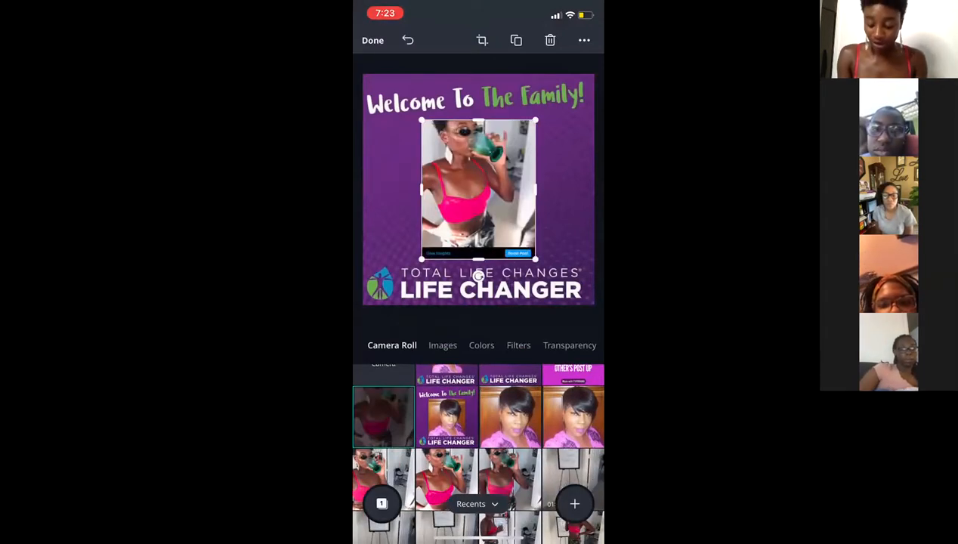
pyautogui.scroll(-10, 478, 454)
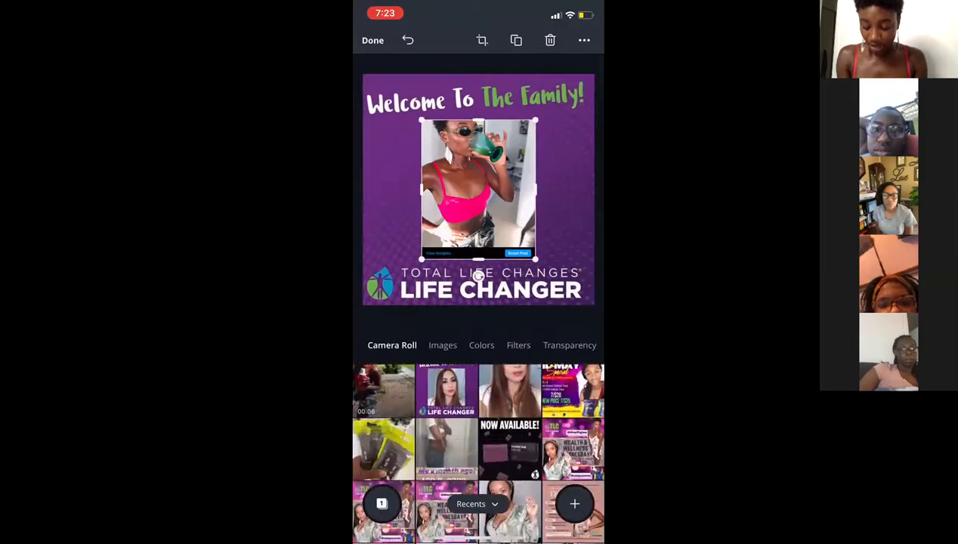
pyautogui.click(510, 399)
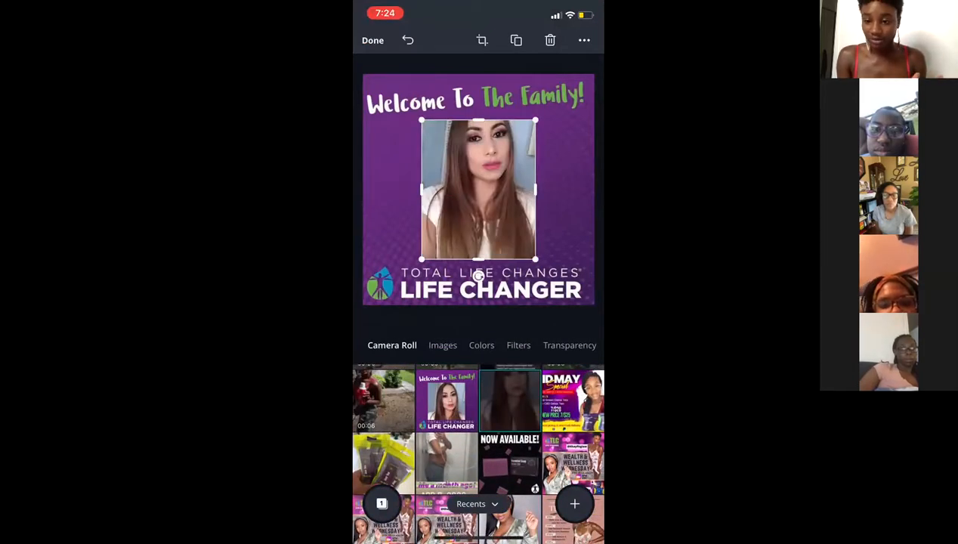
pyautogui.scroll(10, 478, 454)
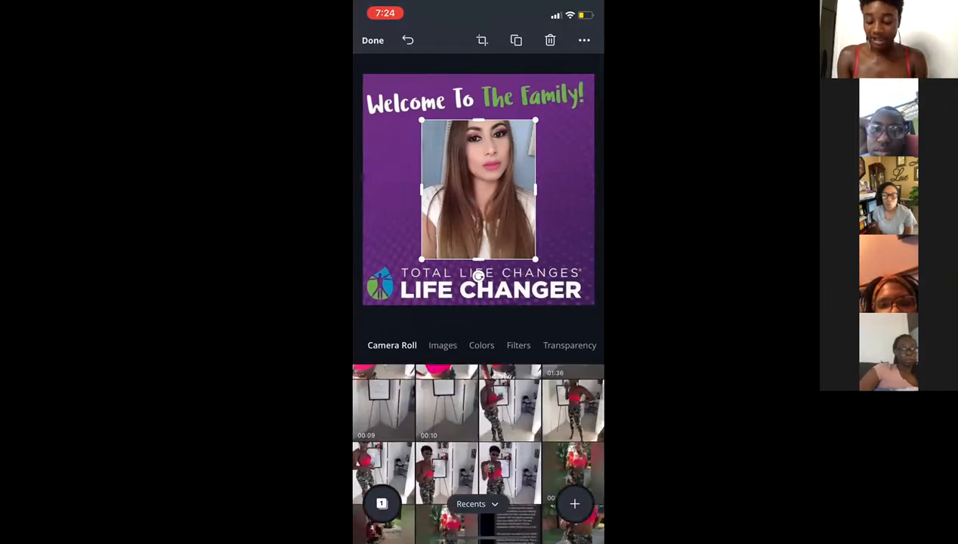
pyautogui.click(372, 40)
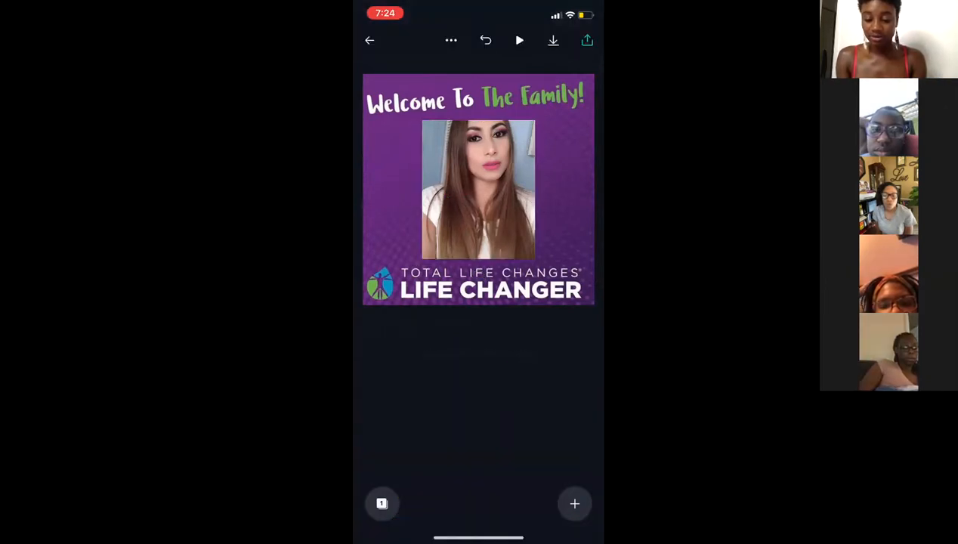
# Step: Stop broadcasting the phone screen with Zoom
pyautogui.click(384, 13)
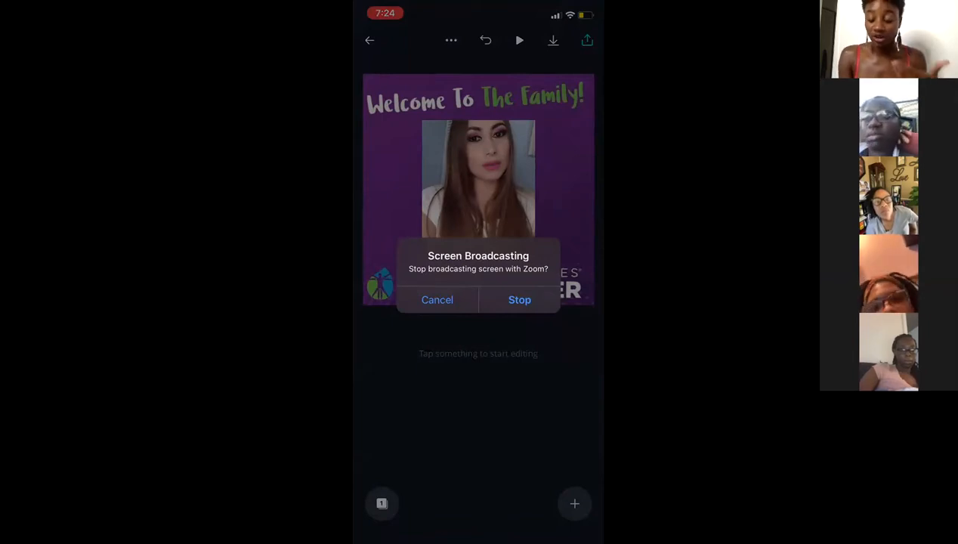
pyautogui.click(519, 300)
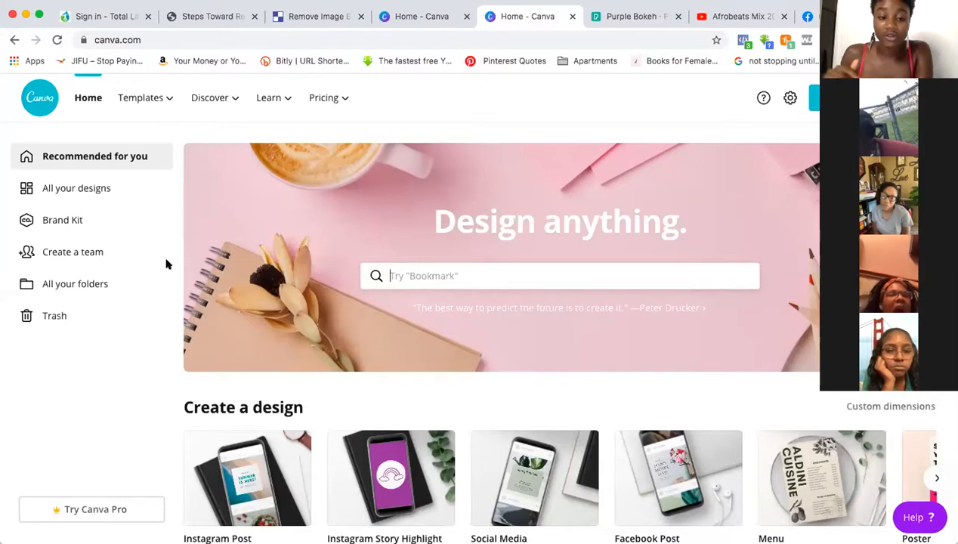
# Step: View the Rosy Brown Business Men's Grooming Instagram Post design on the desktop Canva site and return to the home page
pyautogui.scroll(-3, 198, 266)
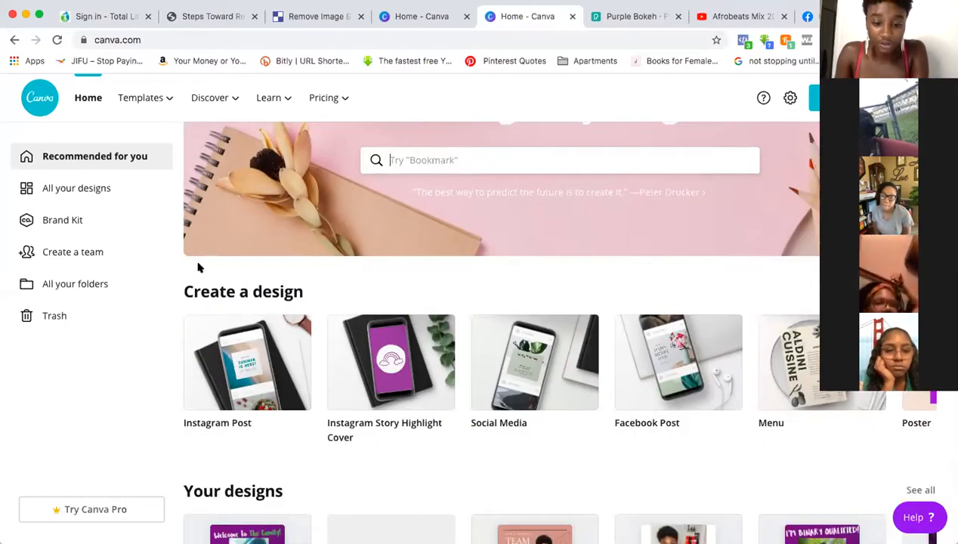
pyautogui.scroll(-5, 199, 267)
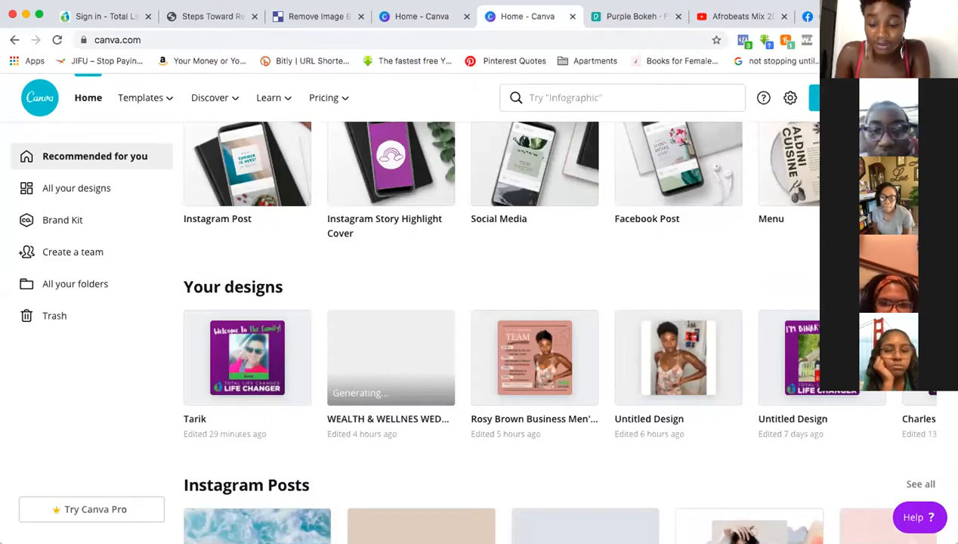
pyautogui.click(543, 361)
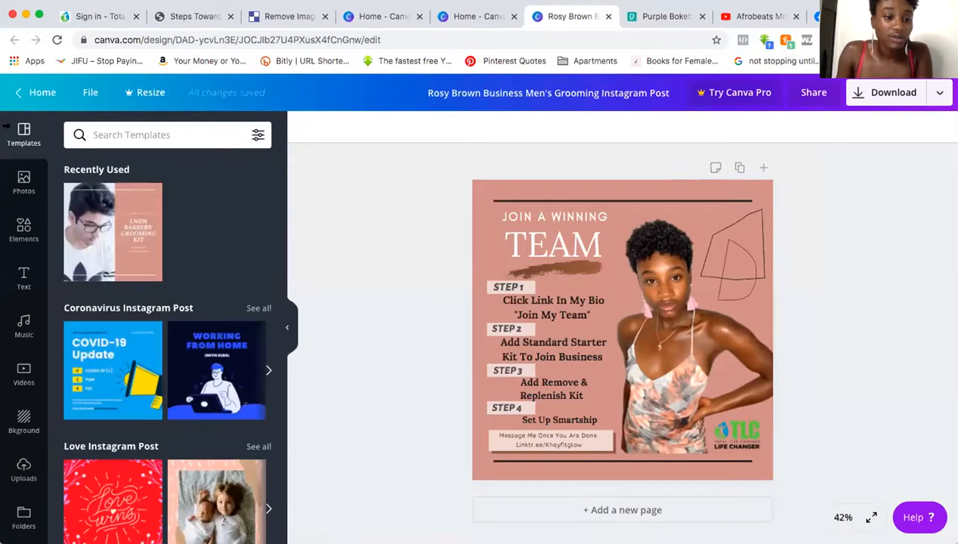
pyautogui.click(33, 92)
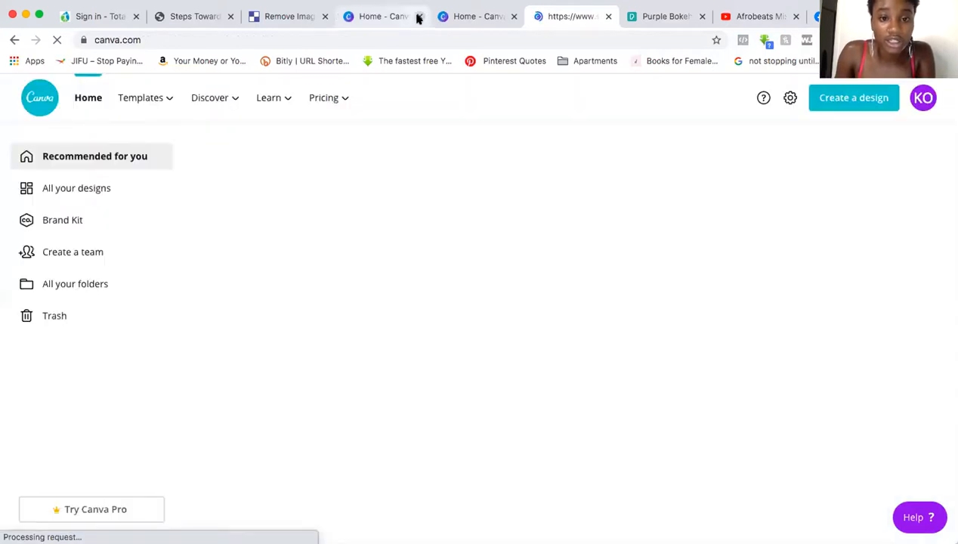
# Step: Close the two extra Canva home tabs and the Facebook Live Producer tab
pyautogui.click(419, 17)
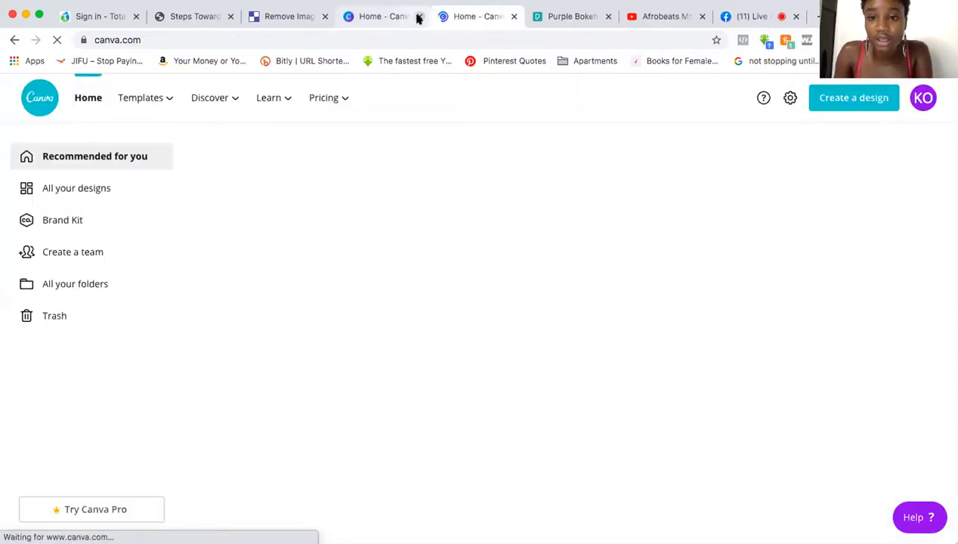
pyautogui.click(420, 17)
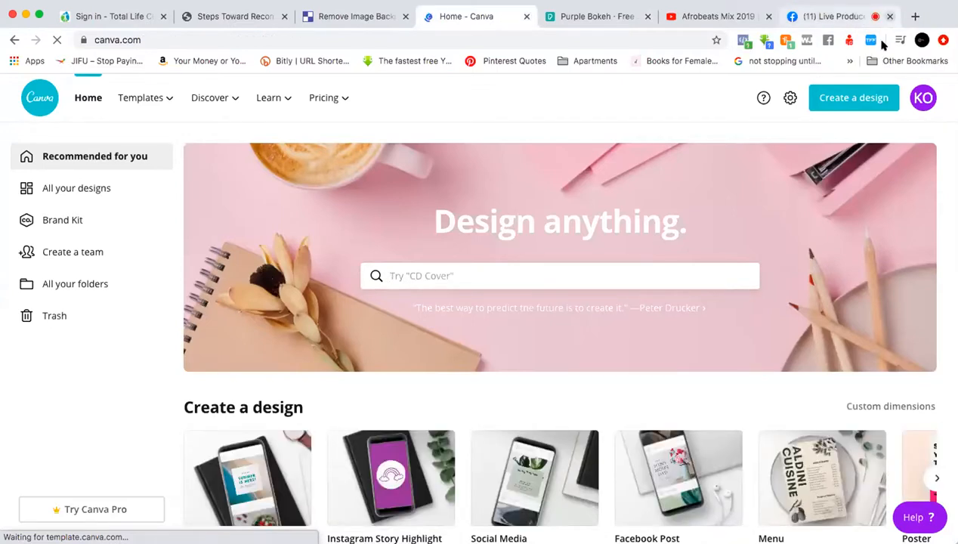
pyautogui.click(889, 16)
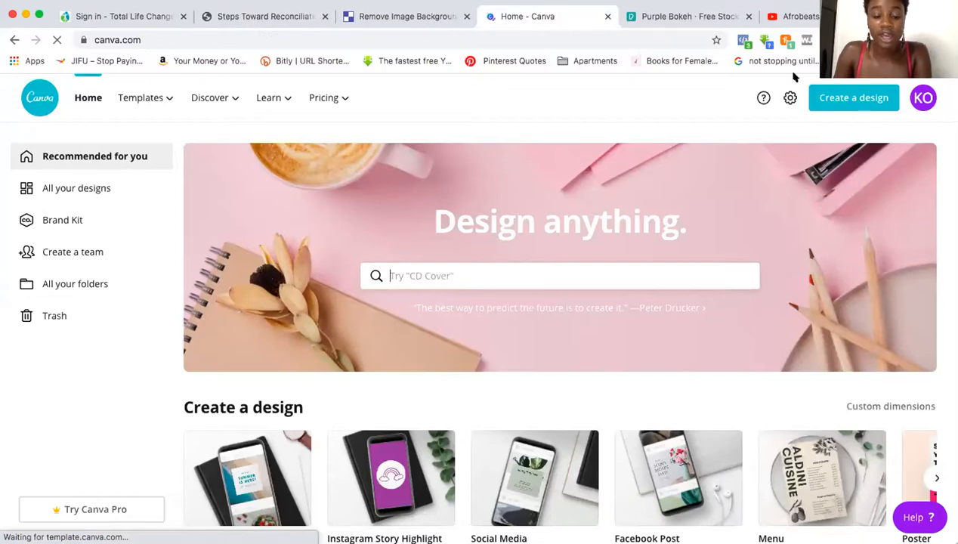
# Step: Look through the design types, saved designs and template categories on the home page
pyautogui.scroll(-5, 502, 284)
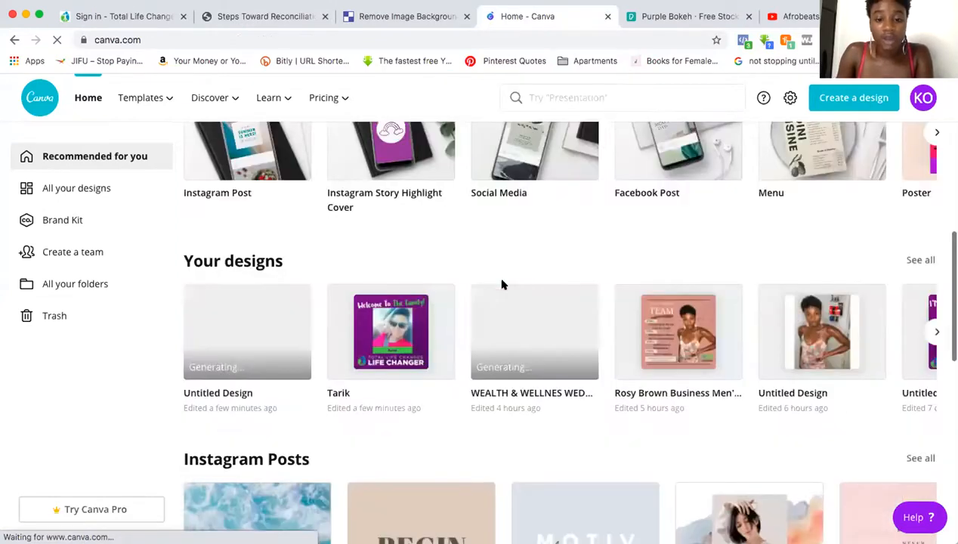
pyautogui.scroll(-1, 502, 284)
pyautogui.scroll(4, 502, 284)
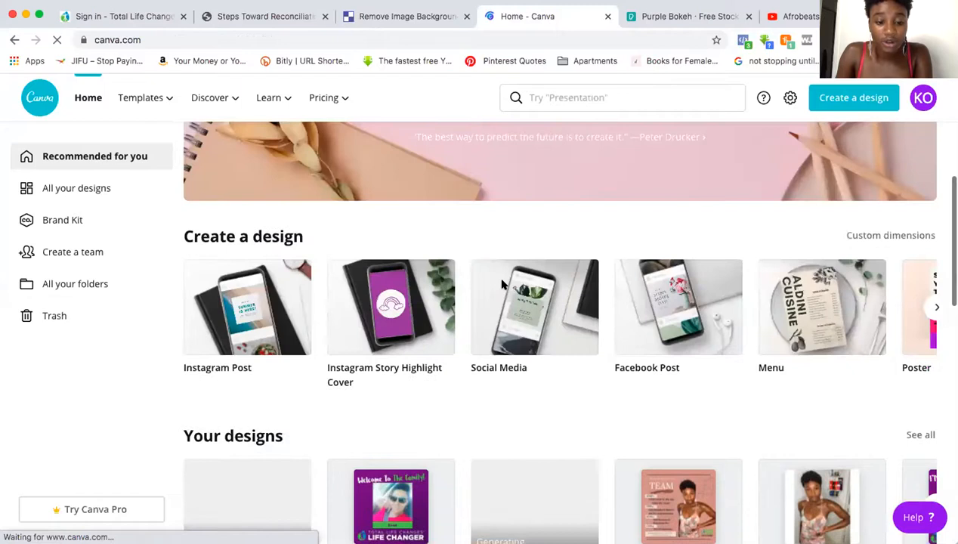
pyautogui.scroll(-5, 502, 284)
pyautogui.scroll(-3, 502, 284)
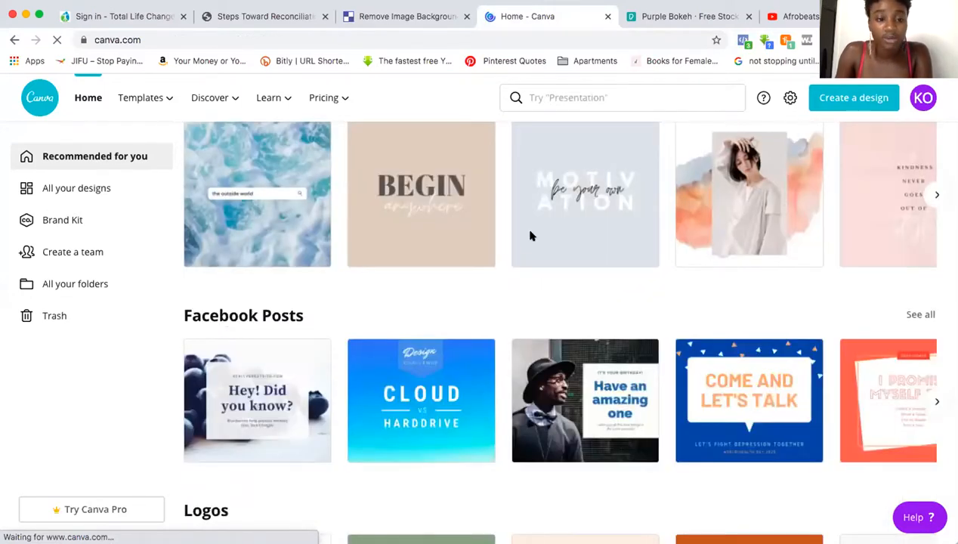
pyautogui.scroll(2, 530, 235)
pyautogui.scroll(8, 496, 262)
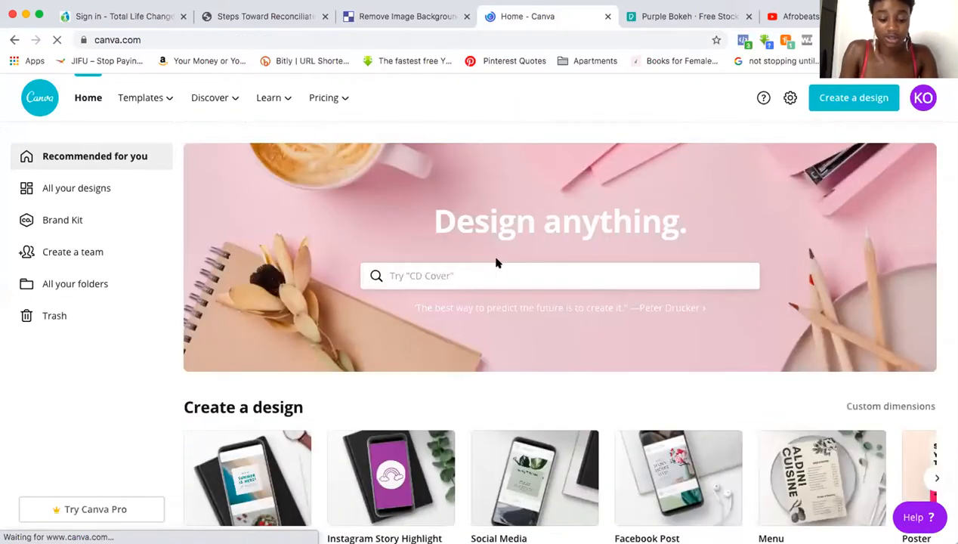
# Step: Try to search the templates for "instagram post" and return to the home page
pyautogui.click(432, 274)
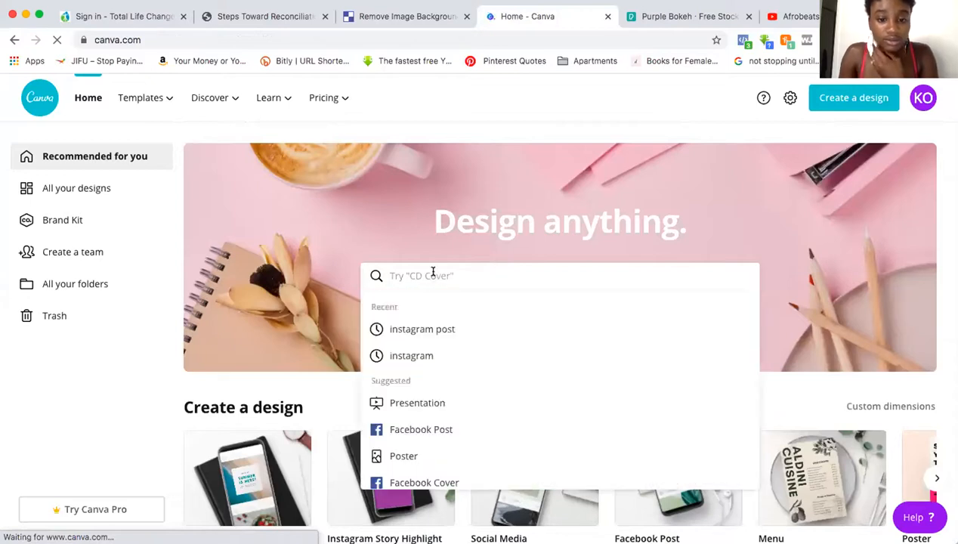
pyautogui.click(425, 330)
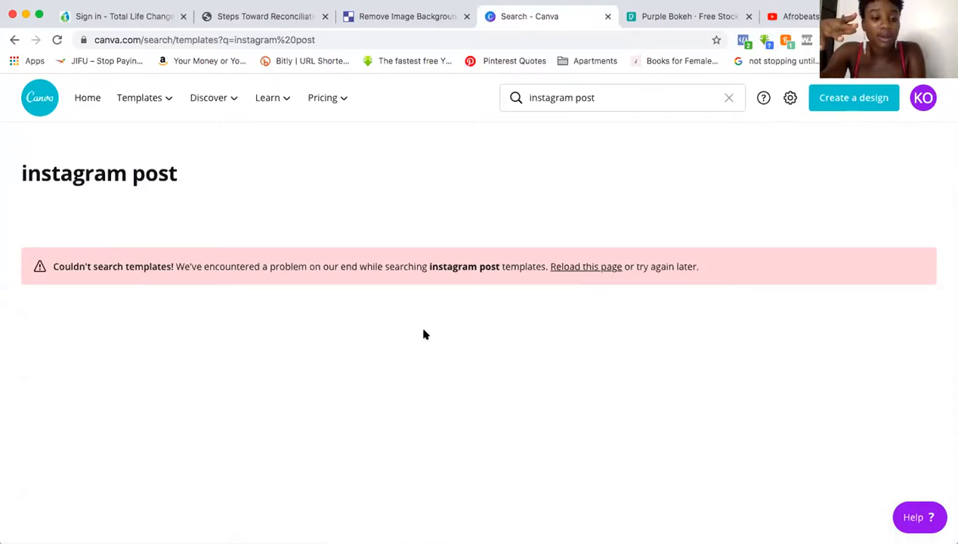
pyautogui.click(13, 40)
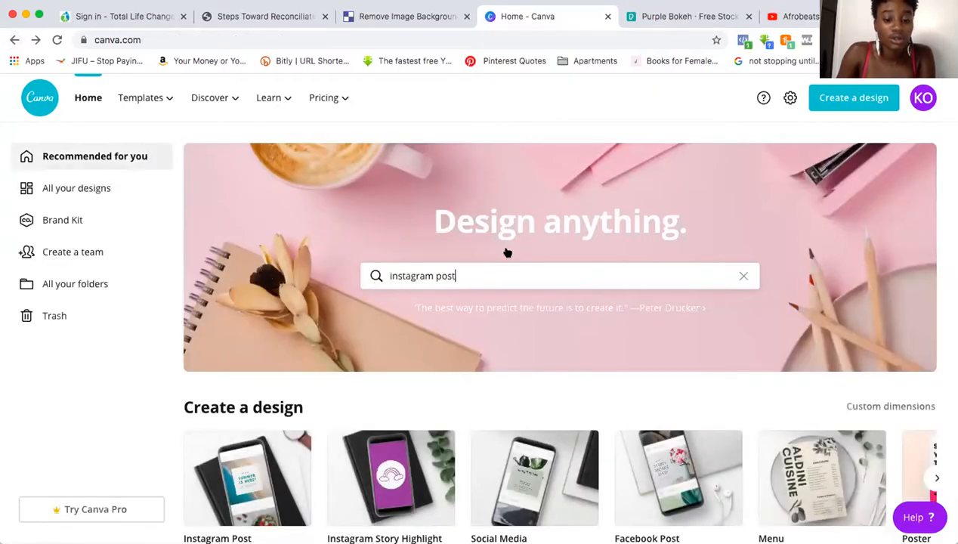
# Step: Browse the Instagram Posts templates on the home page and open the full list of them
pyautogui.scroll(-5, 507, 251)
pyautogui.scroll(-1, 503, 252)
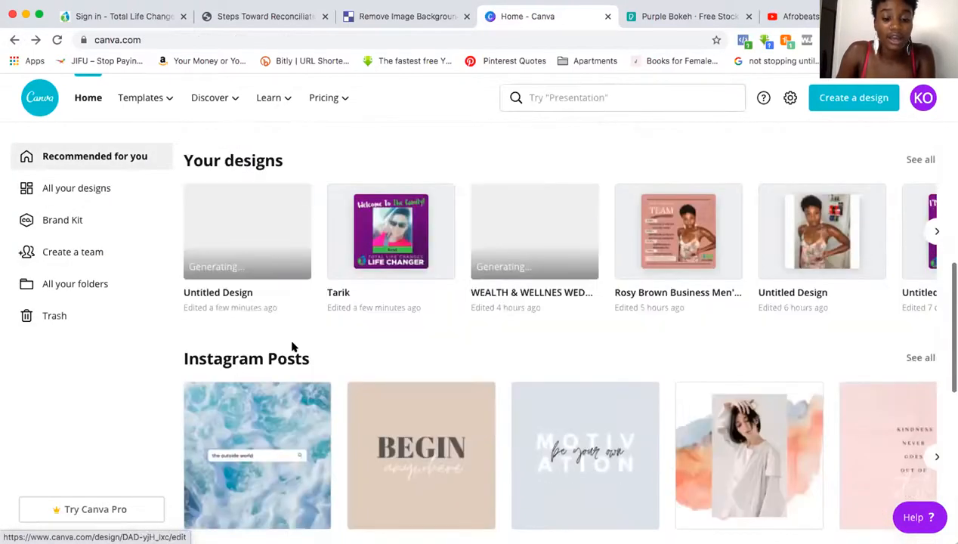
pyautogui.scroll(-2, 416, 350)
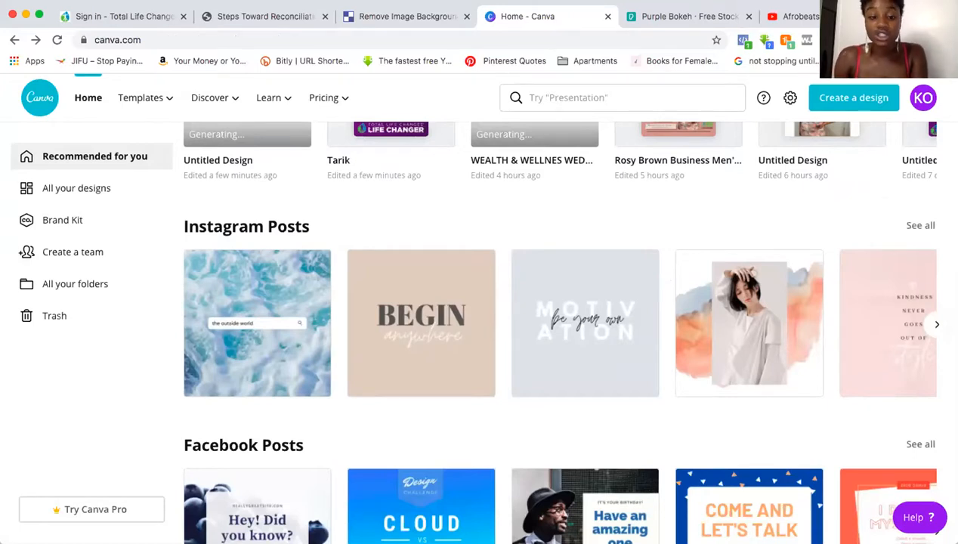
pyautogui.click(934, 326)
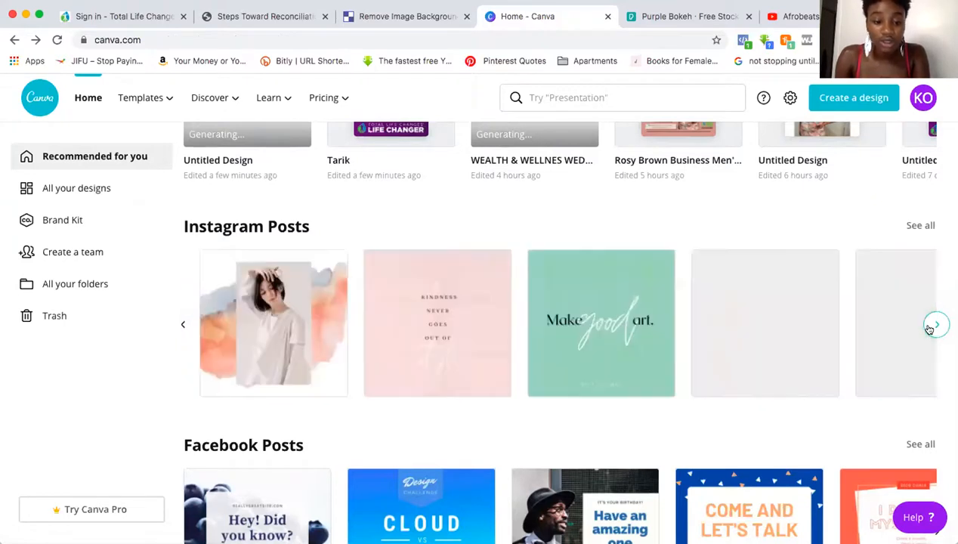
pyautogui.click(930, 326)
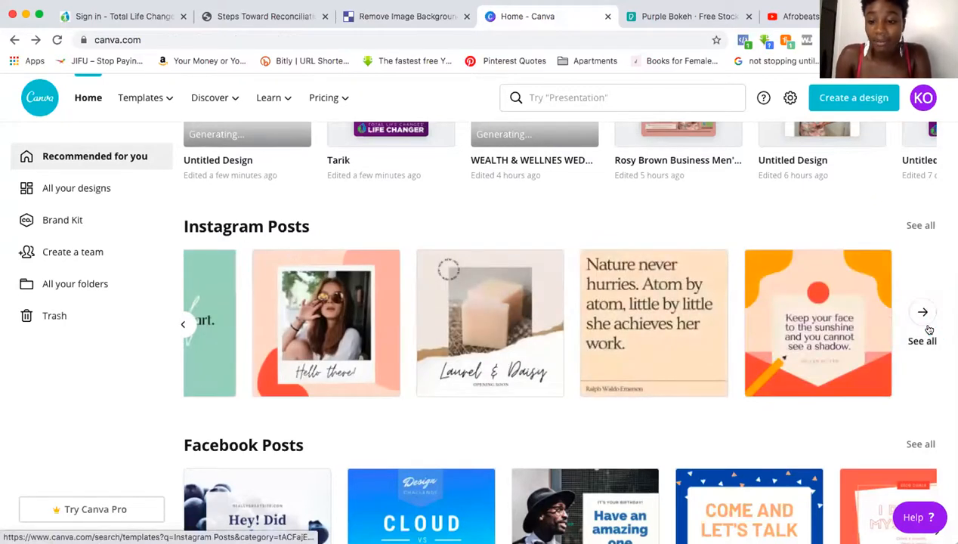
pyautogui.click(923, 337)
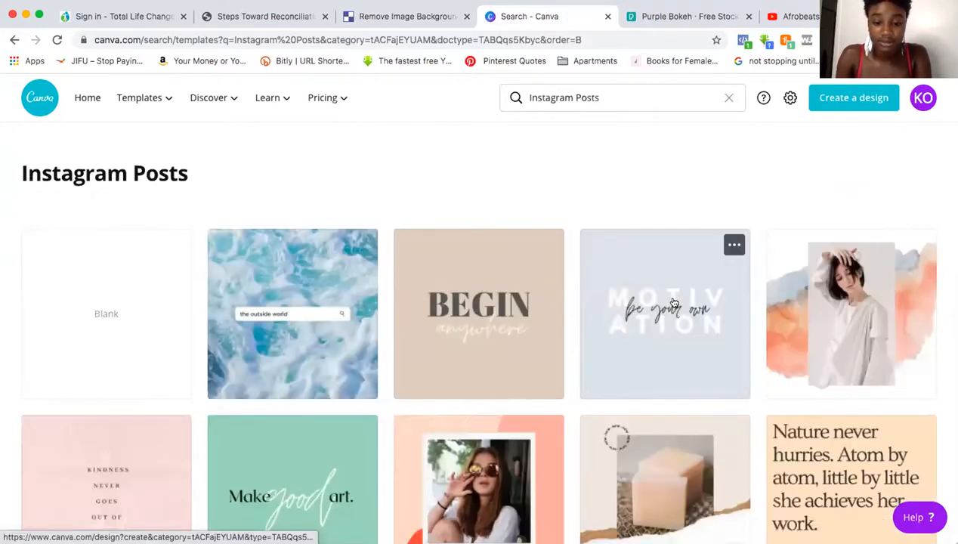
# Step: Find the pink "Daily Skincare Routine" template among the Instagram Posts templates and open it for editing
pyautogui.scroll(-5, 673, 303)
pyautogui.scroll(-2, 638, 350)
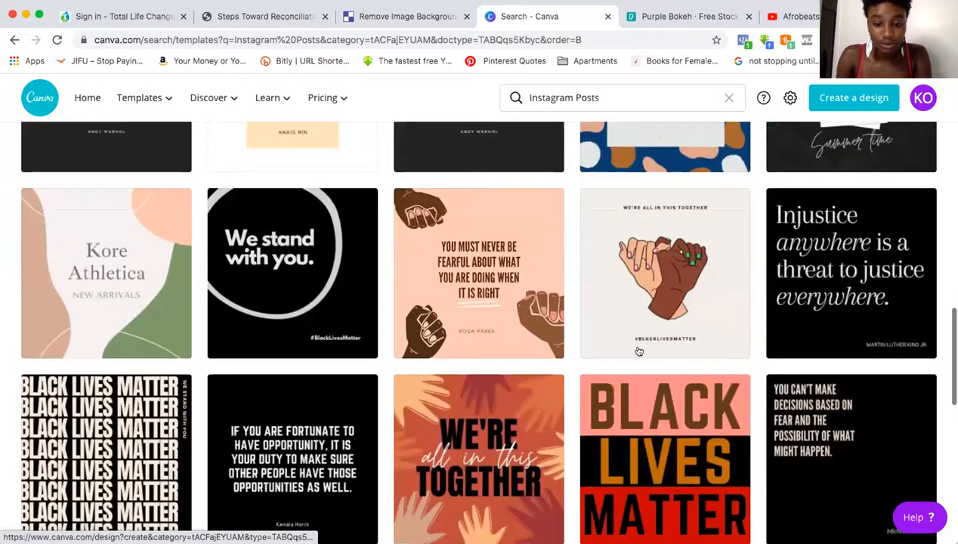
pyautogui.scroll(-5, 581, 368)
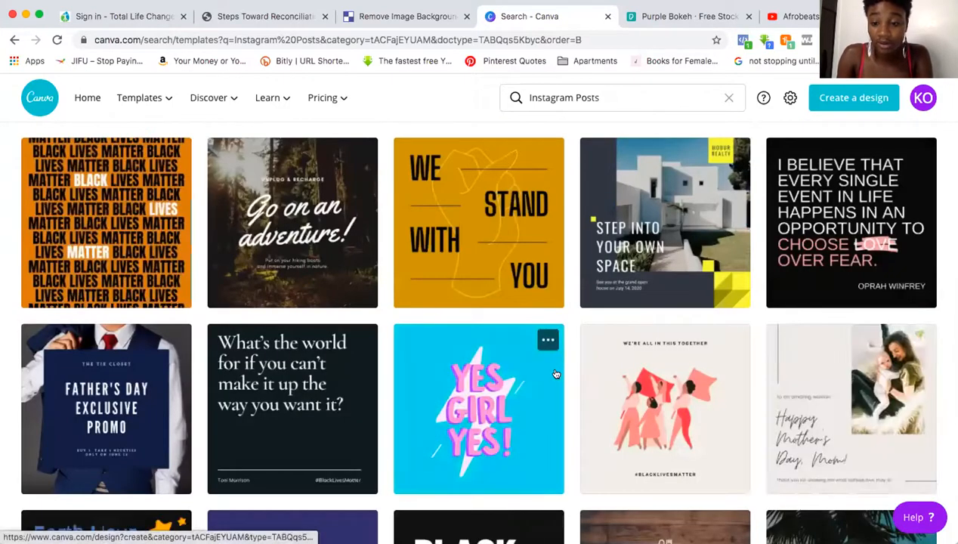
pyautogui.scroll(-3, 555, 373)
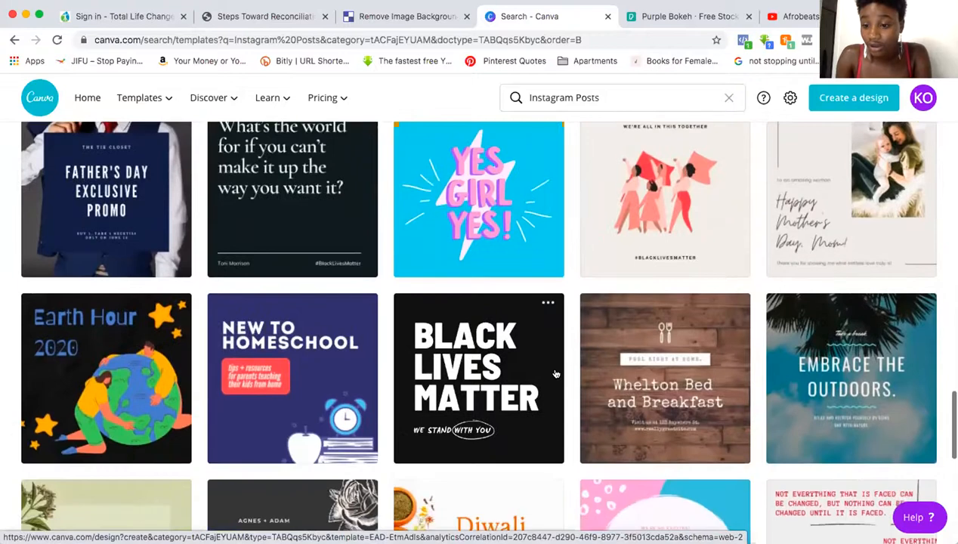
pyautogui.scroll(-5, 555, 373)
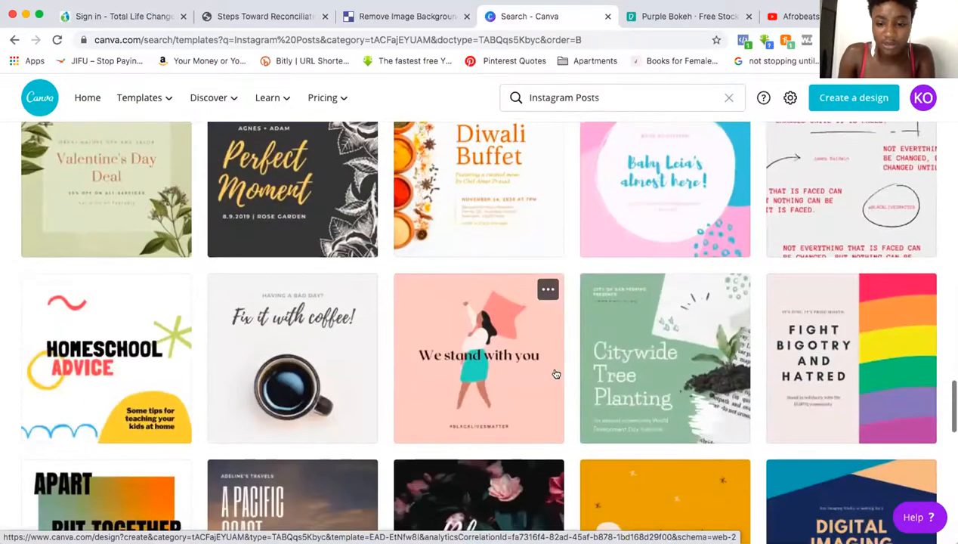
pyautogui.scroll(-3, 556, 373)
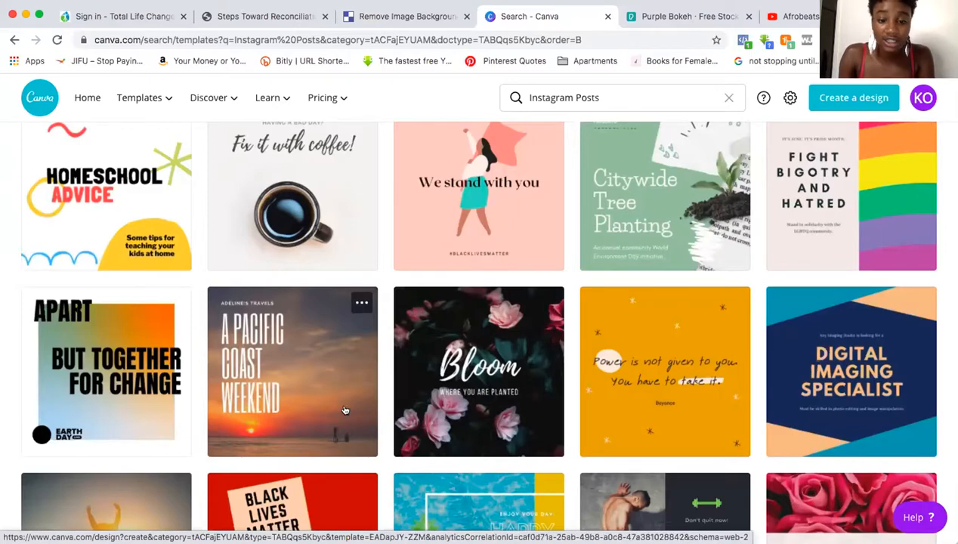
pyautogui.scroll(-5, 351, 318)
pyautogui.scroll(-1, 345, 410)
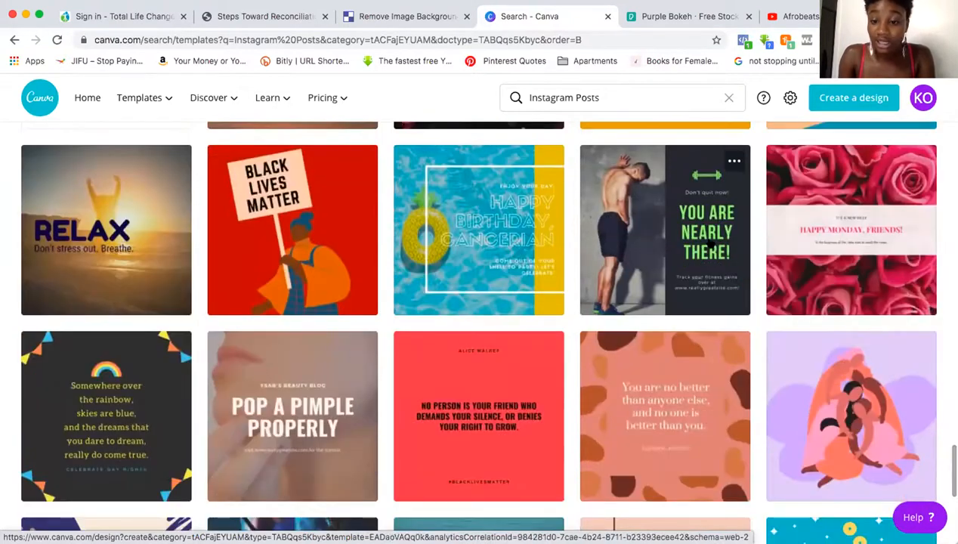
pyautogui.scroll(-8, 619, 293)
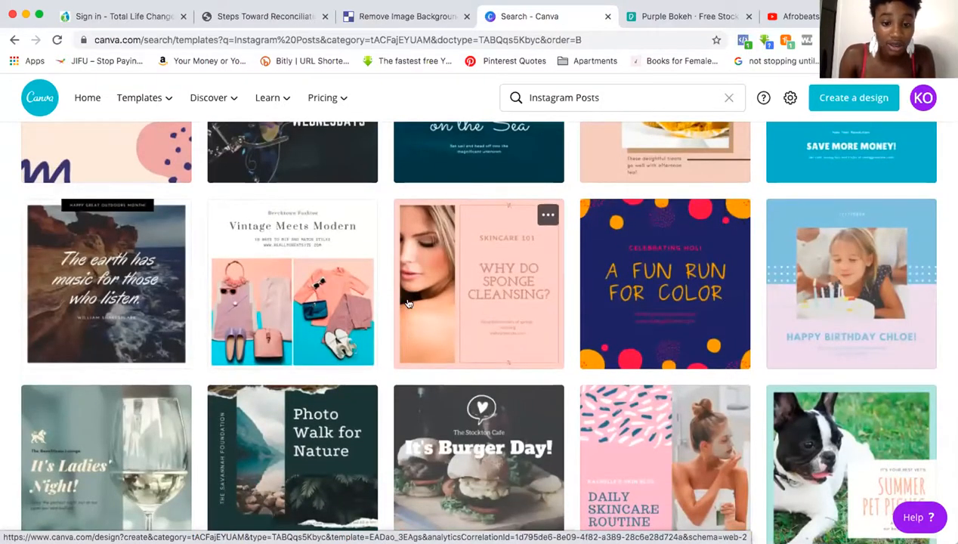
pyautogui.scroll(-2, 440, 258)
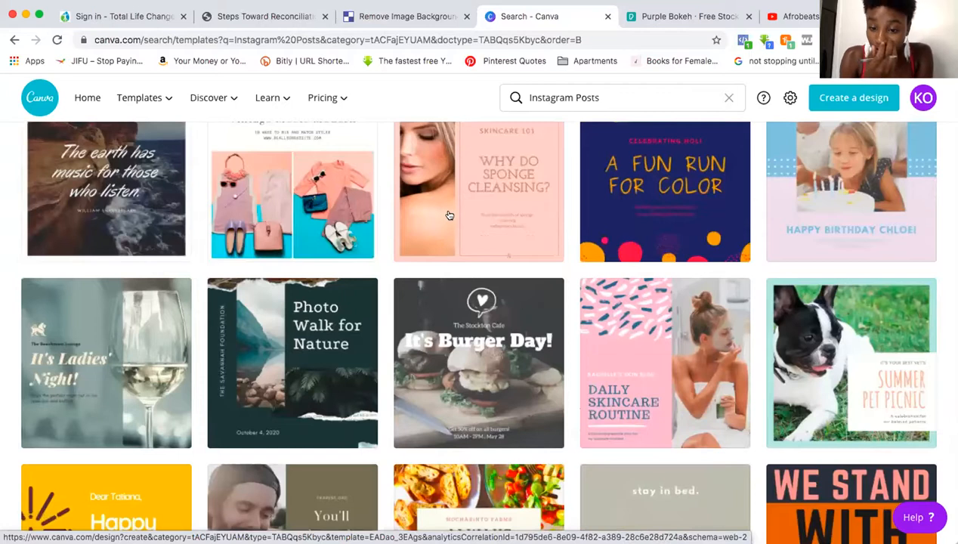
pyautogui.click(652, 385)
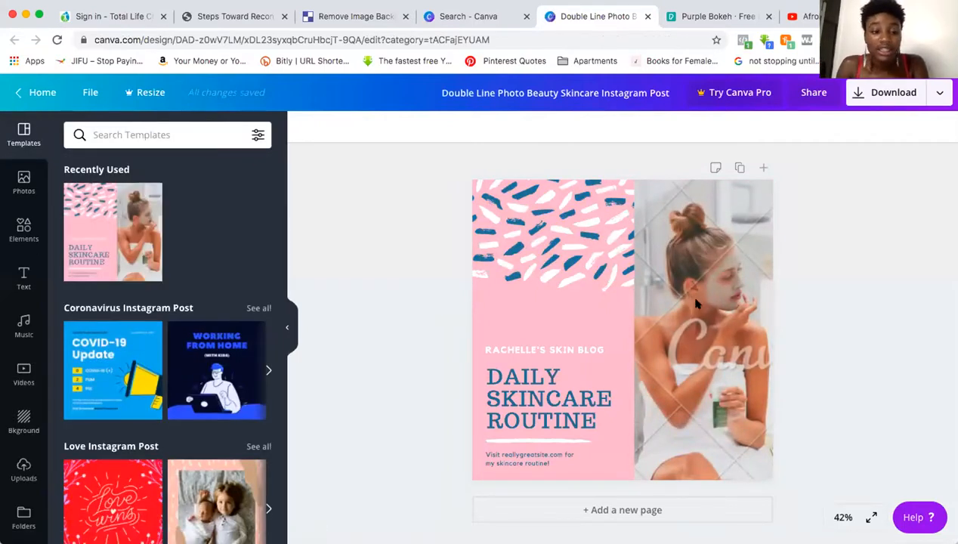
# Step: Delete the watermarked photo of the woman in a towel from the skincare post
pyautogui.click(696, 303)
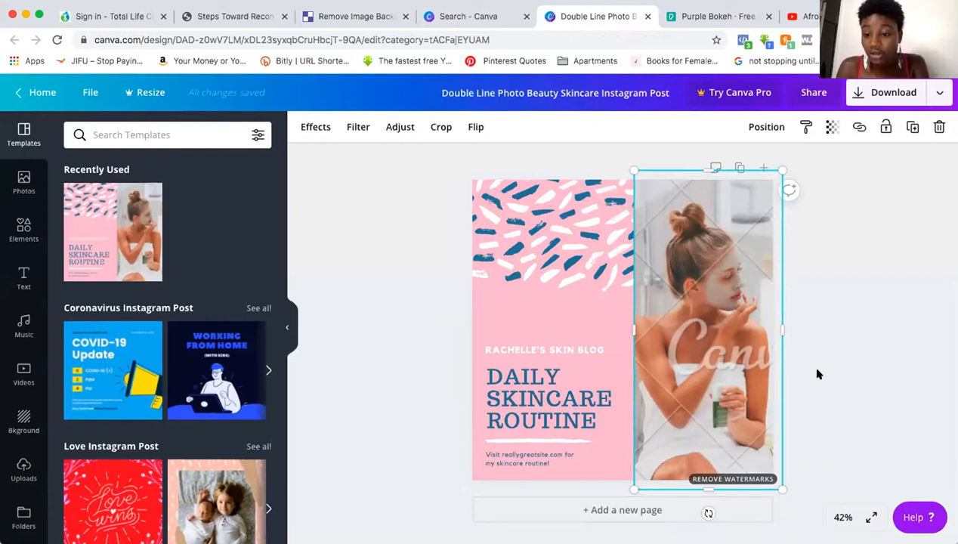
pyautogui.moveTo(753, 310); pyautogui.dragTo(803, 336)
pyautogui.moveTo(698, 314); pyautogui.dragTo(698, 313)
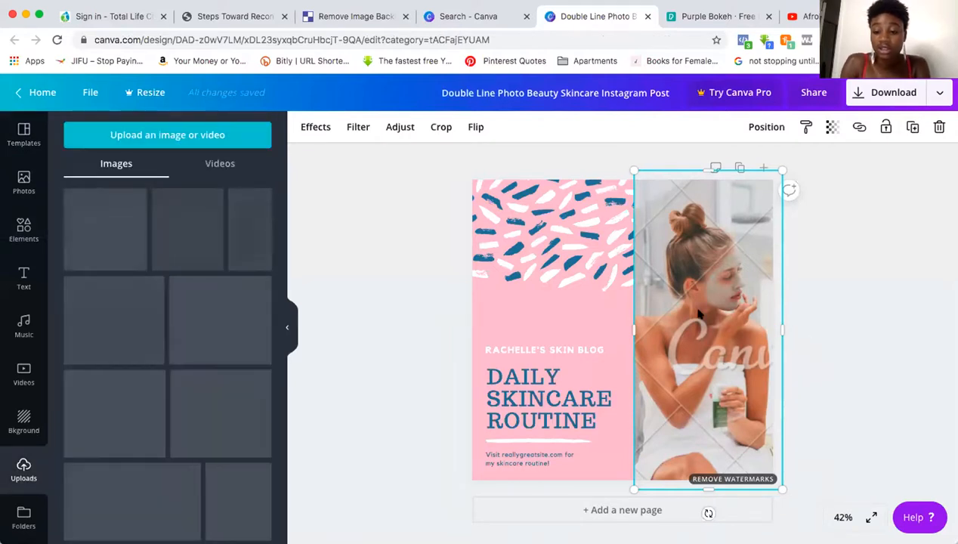
pyautogui.press('Delete')
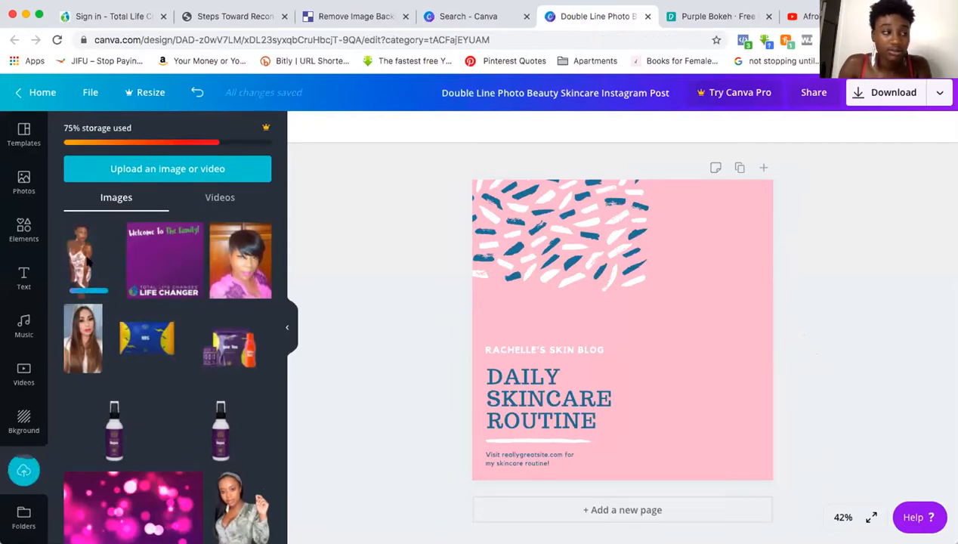
# Step: Add the uploaded full-length cutout photo of the woman in the floral dress to the right half of the post
pyautogui.scroll(-3, 178, 345)
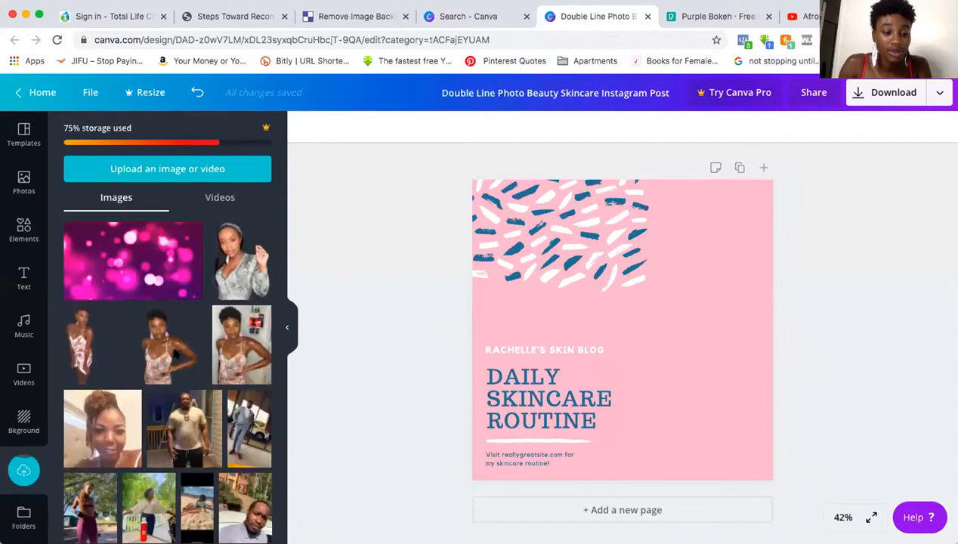
pyautogui.click(76, 345)
pyautogui.moveTo(682, 299); pyautogui.dragTo(803, 280)
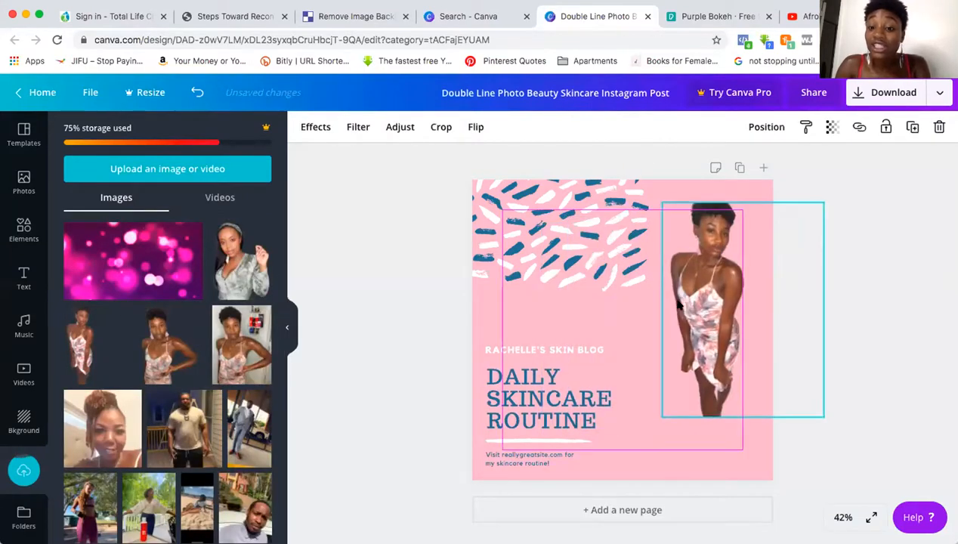
# Step: Enlarge the cutout photo to nearly the full post height, place it beside the text and widen its frame on the left
pyautogui.moveTo(645, 307); pyautogui.dragTo(659, 245)
pyautogui.moveTo(728, 214); pyautogui.dragTo(723, 181)
pyautogui.moveTo(701, 336)
pyautogui.mouseDown()
pyautogui.moveTo(703, 353)
pyautogui.moveTo(708, 326)
pyautogui.mouseUp()
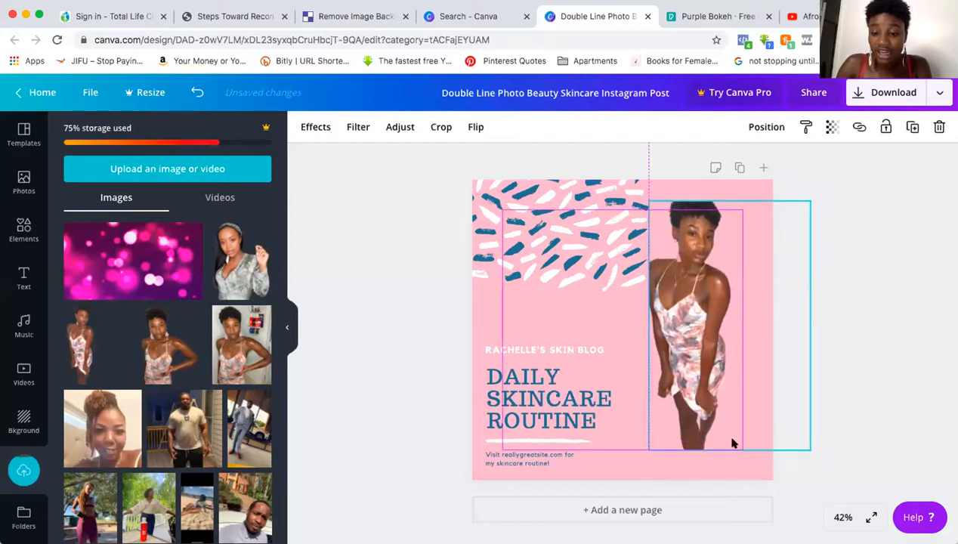
pyautogui.moveTo(731, 450); pyautogui.dragTo(731, 468)
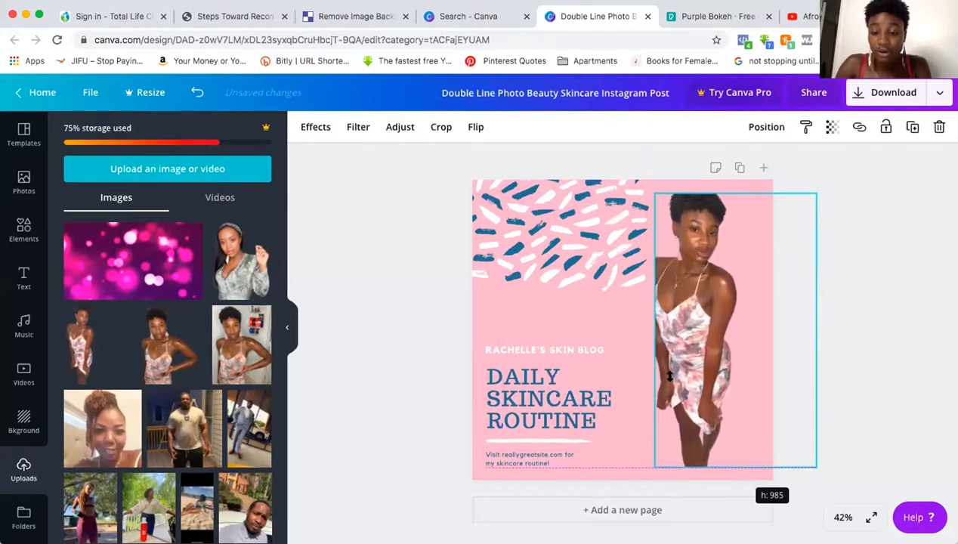
pyautogui.moveTo(700, 370); pyautogui.dragTo(720, 370)
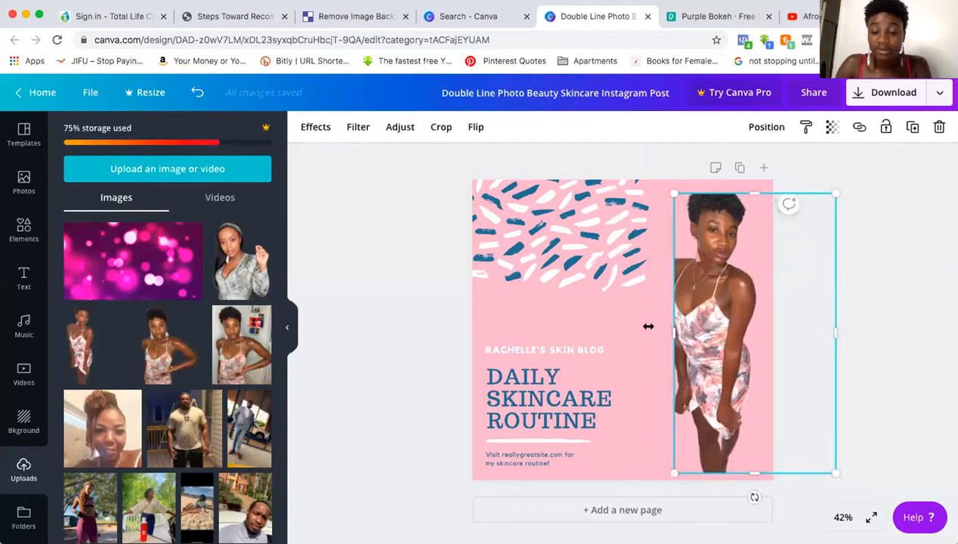
pyautogui.moveTo(648, 327); pyautogui.dragTo(646, 332)
# Step: Recolor the brushstroke pattern with the photo colors, using dark brown for the blue strokes and mauve gray and reddish brown for the white ones
pyautogui.click(577, 240)
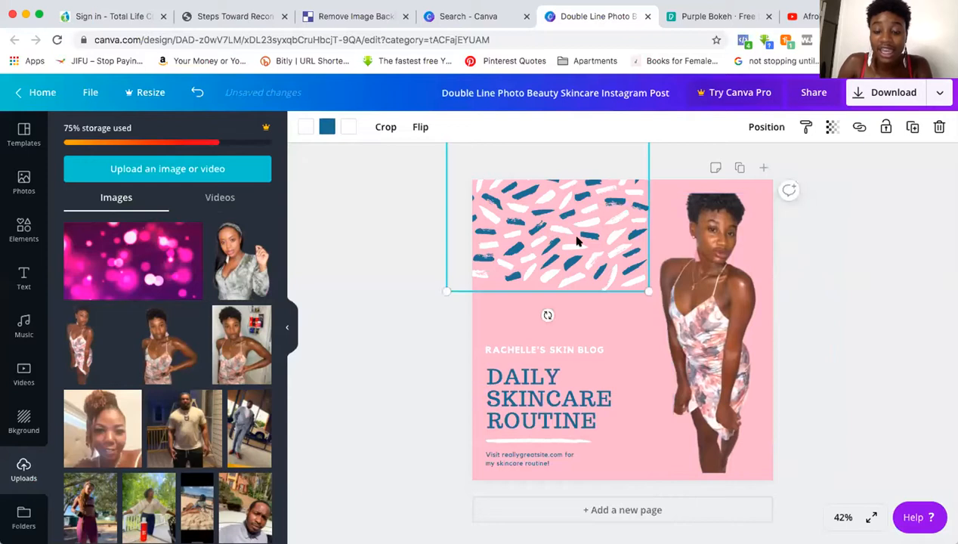
pyautogui.click(325, 127)
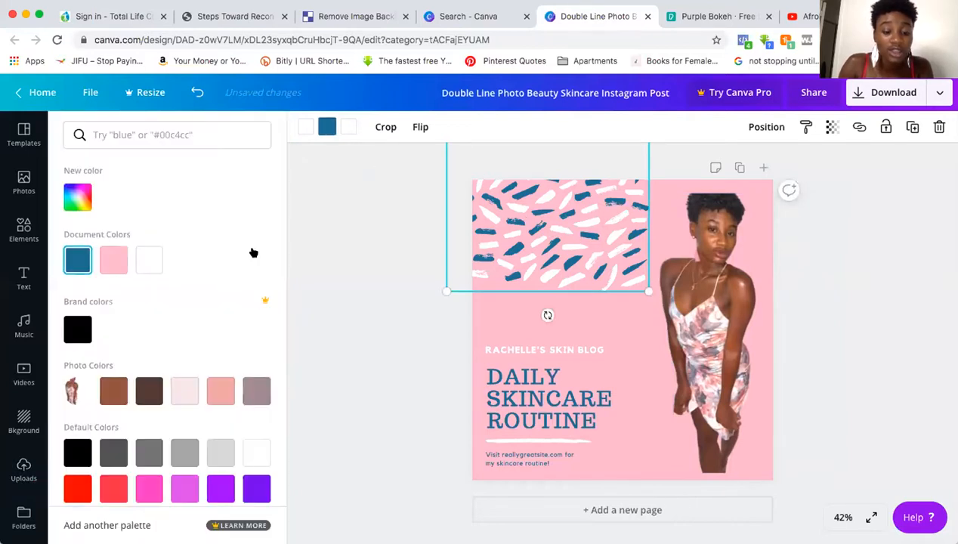
pyautogui.click(256, 394)
pyautogui.click(143, 389)
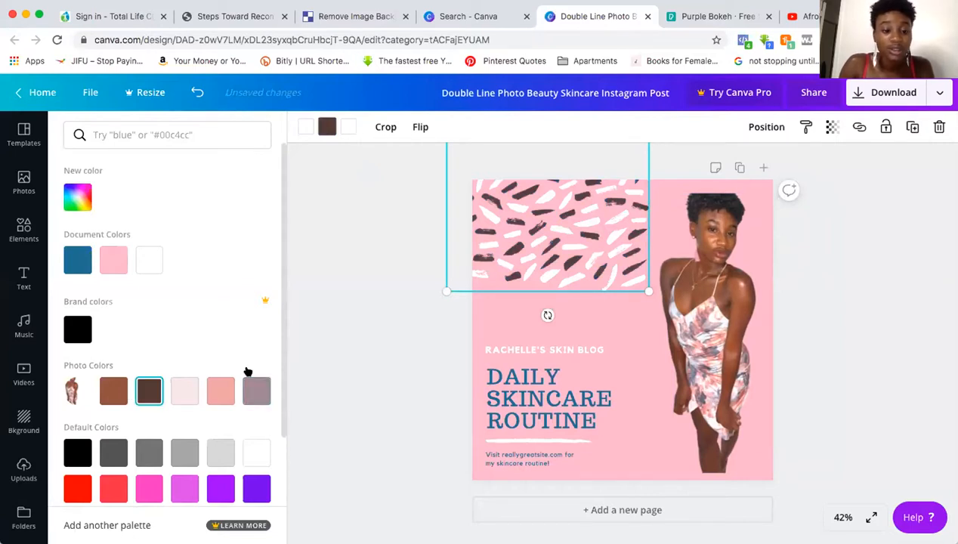
pyautogui.click(255, 388)
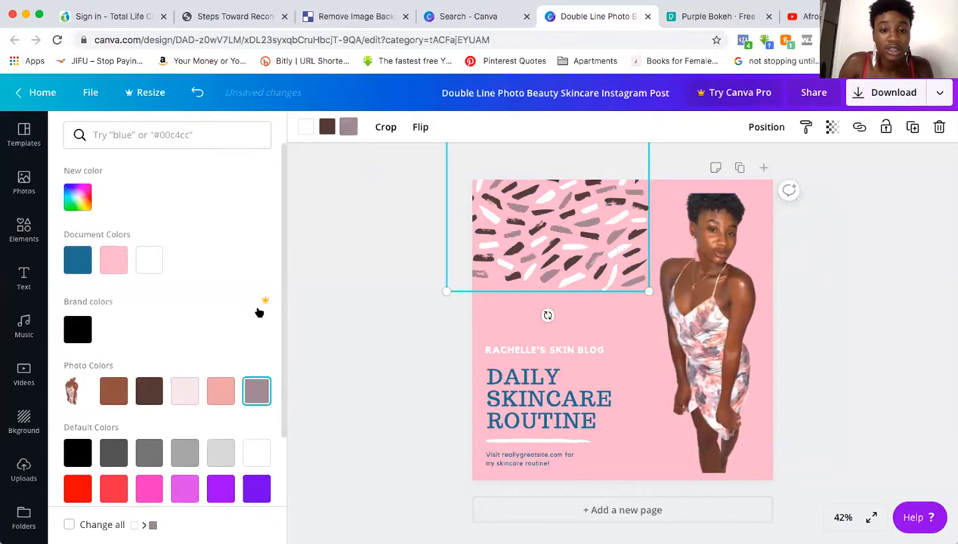
pyautogui.click(304, 128)
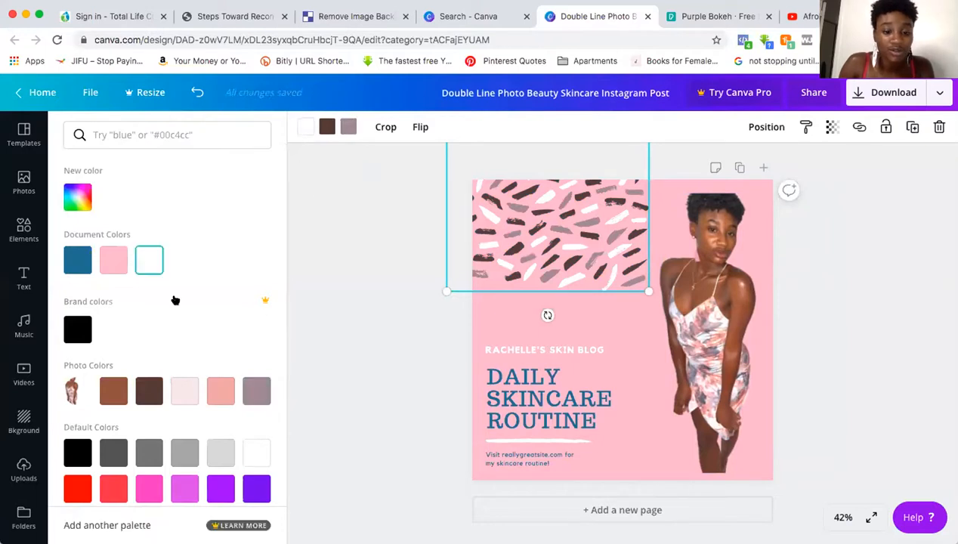
pyautogui.click(111, 389)
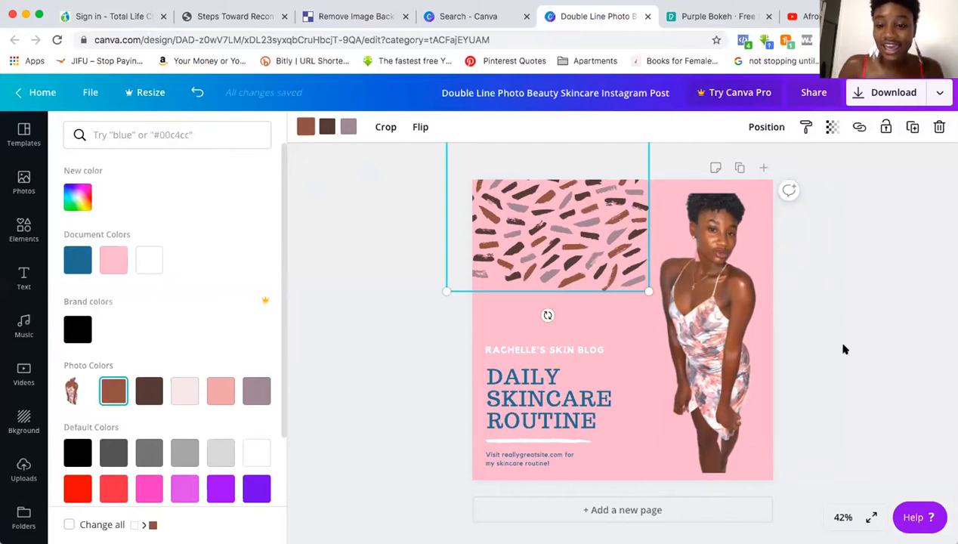
pyautogui.press('Escape')
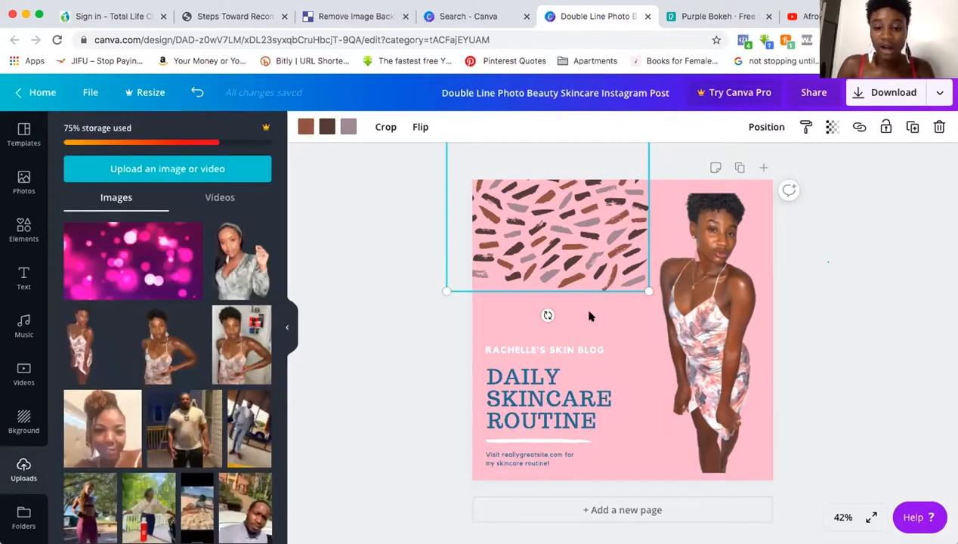
pyautogui.press('Escape')
# Step: Move the grouped skincare text up to just below the brushstroke pattern and open the text options
pyautogui.click(549, 352)
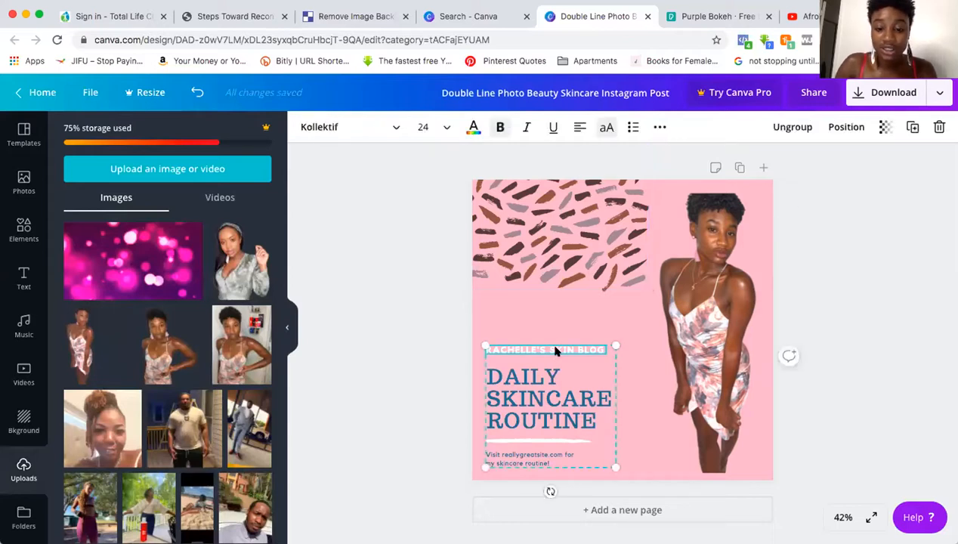
pyautogui.moveTo(549, 308); pyautogui.dragTo(546, 270)
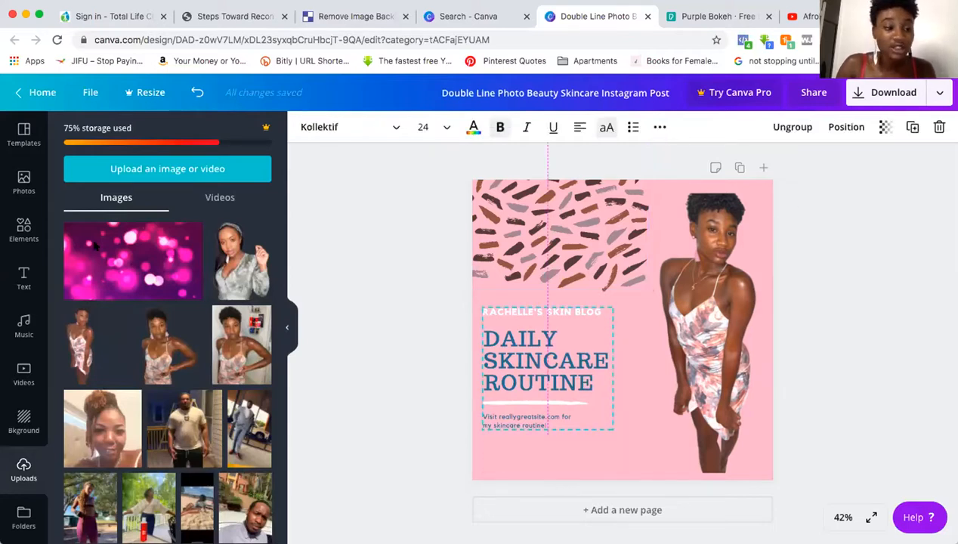
pyautogui.click(20, 279)
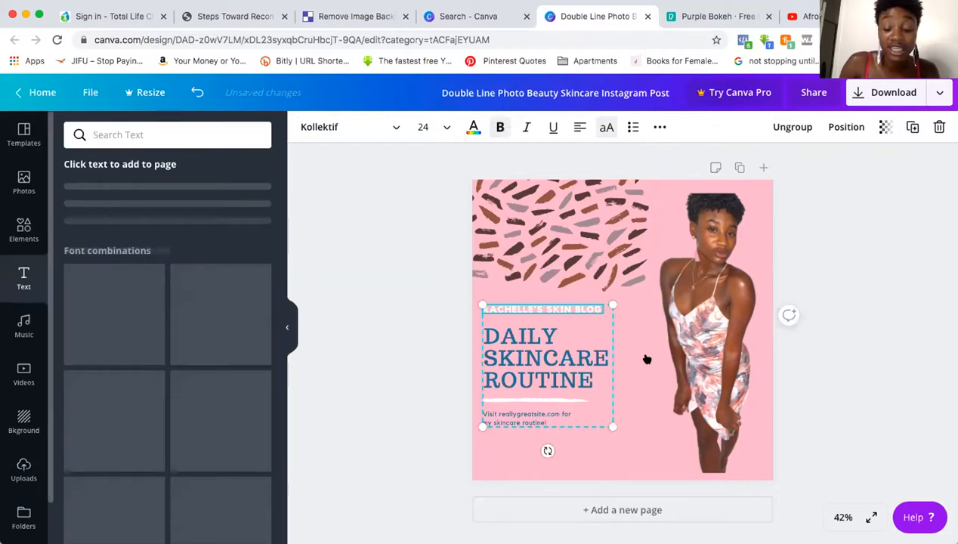
# Step: Replace the blog name line above the "Daily Skincare Routine" heading with "JOIN MY TEAM"
pyautogui.click(586, 374)
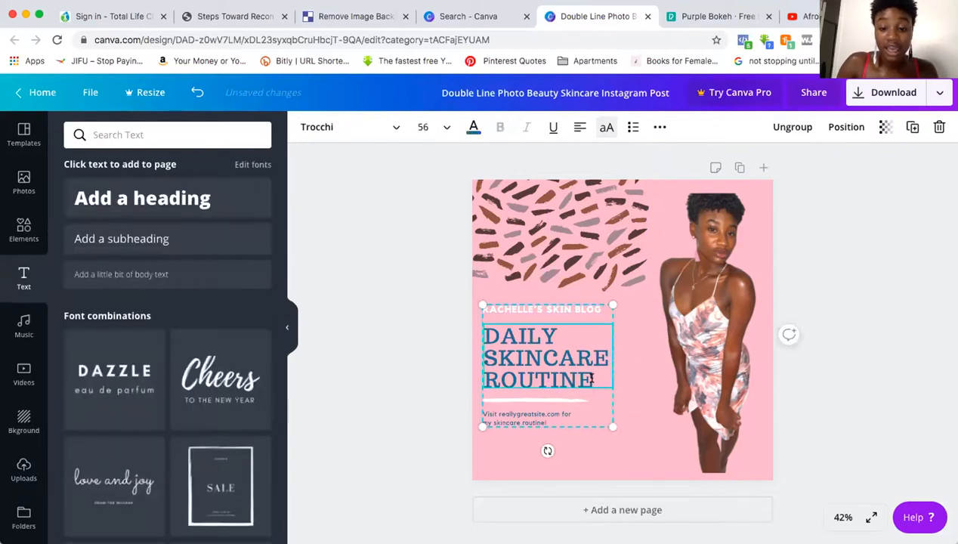
pyautogui.click(497, 332)
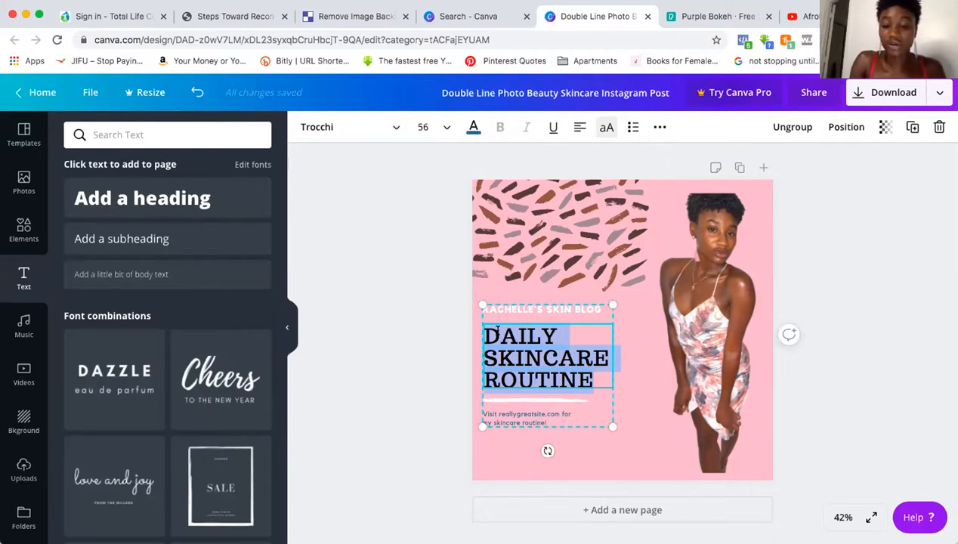
pyautogui.click(573, 306)
pyautogui.moveTo(600, 308); pyautogui.dragTo(469, 305)
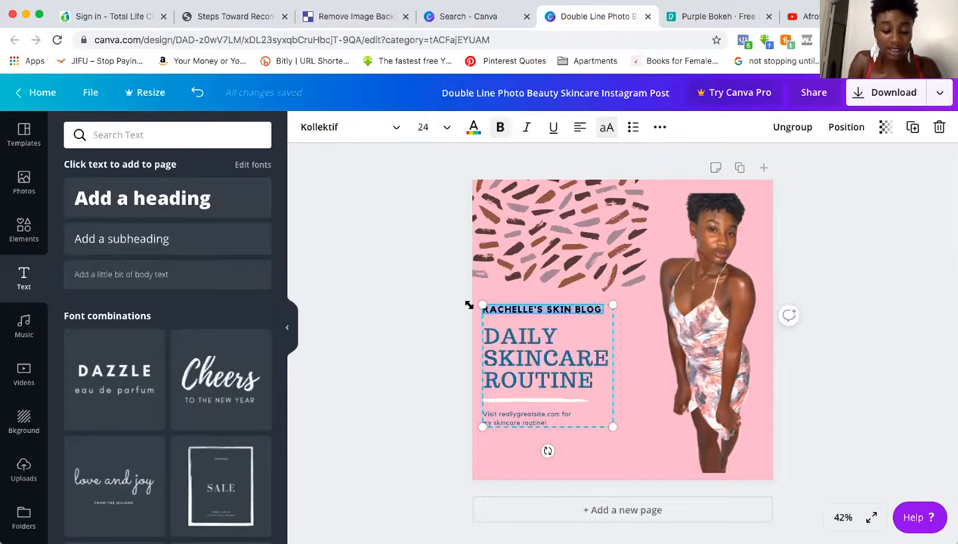
pyautogui.write('JOIN MY')
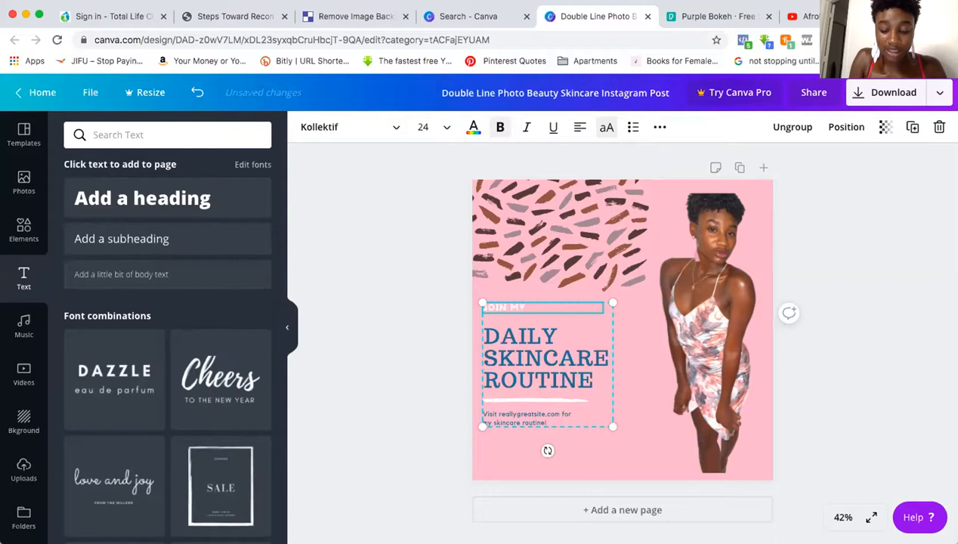
pyautogui.write(' TEA')
# Step: Color the "JOIN MY TEAM" line with the reddish brown from the photo colors and set its font size to 32
pyautogui.click(473, 127)
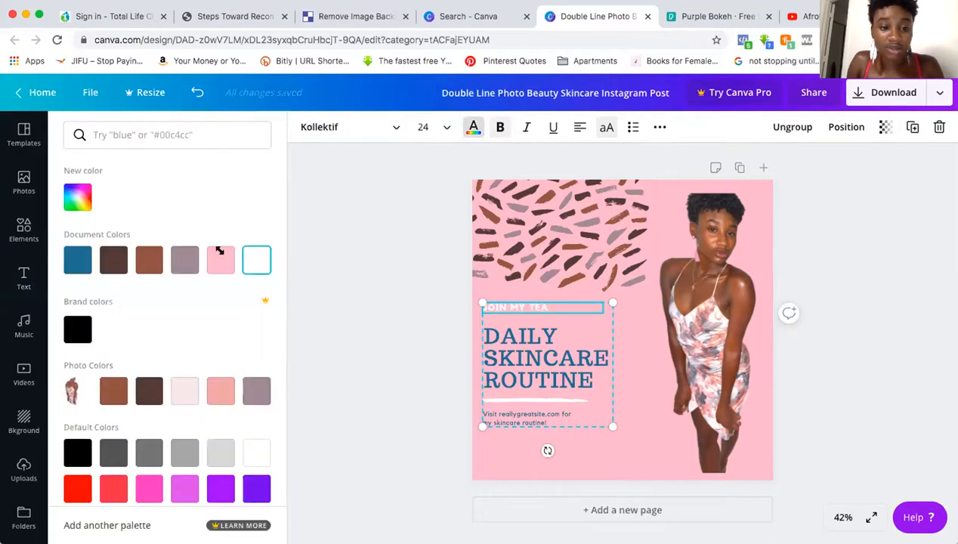
pyautogui.click(139, 263)
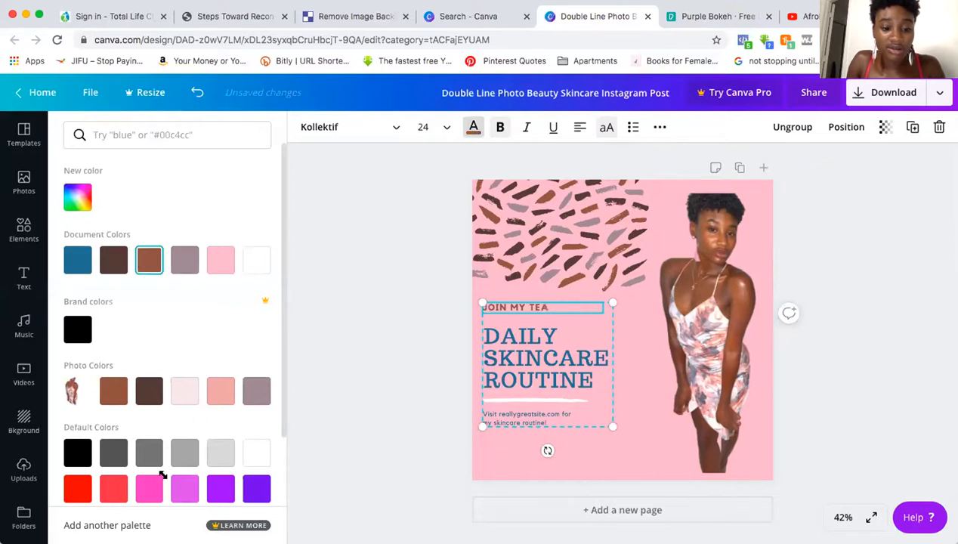
pyautogui.click(257, 490)
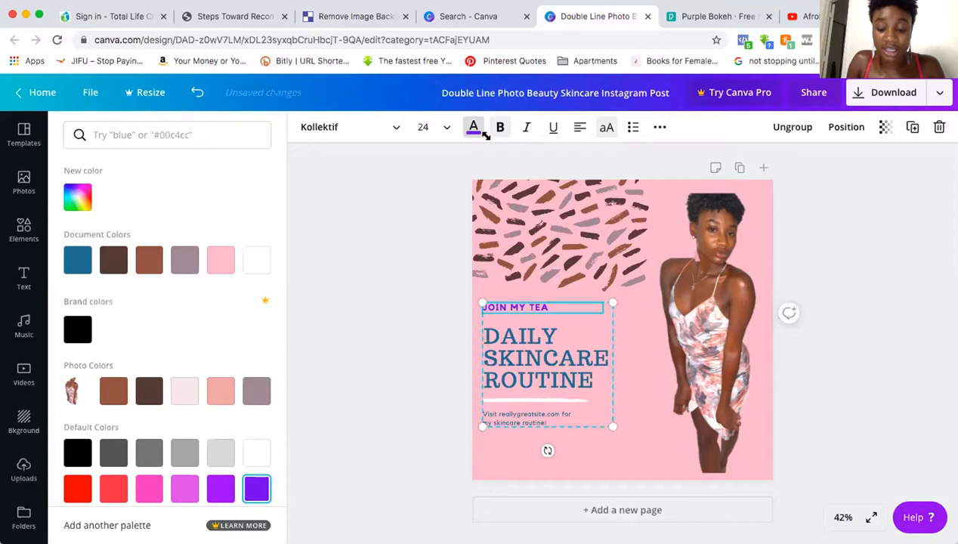
pyautogui.click(108, 389)
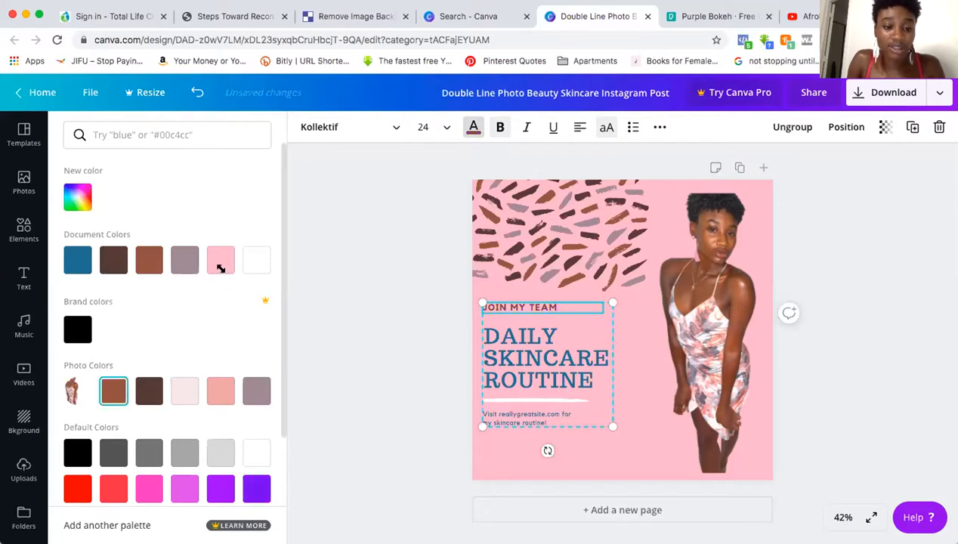
pyautogui.click(435, 126)
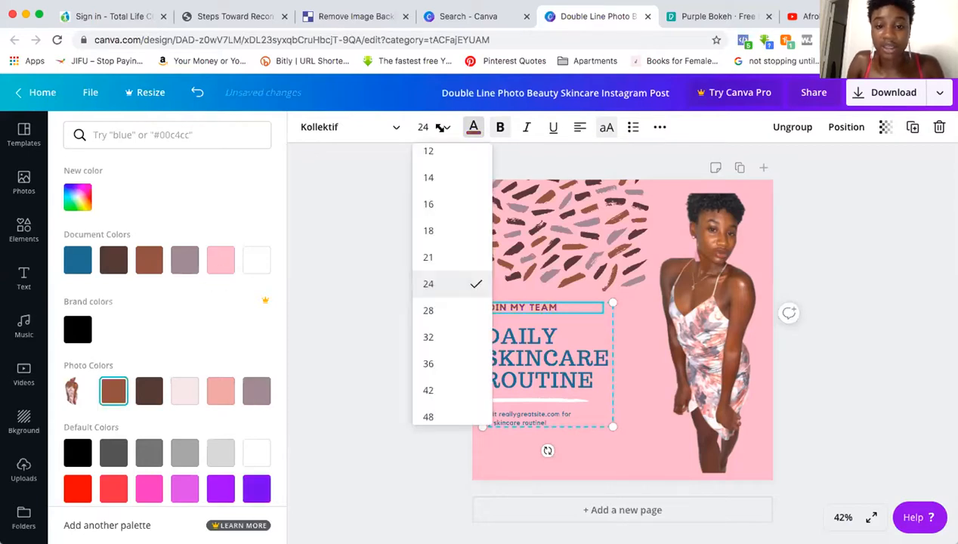
pyautogui.click(427, 336)
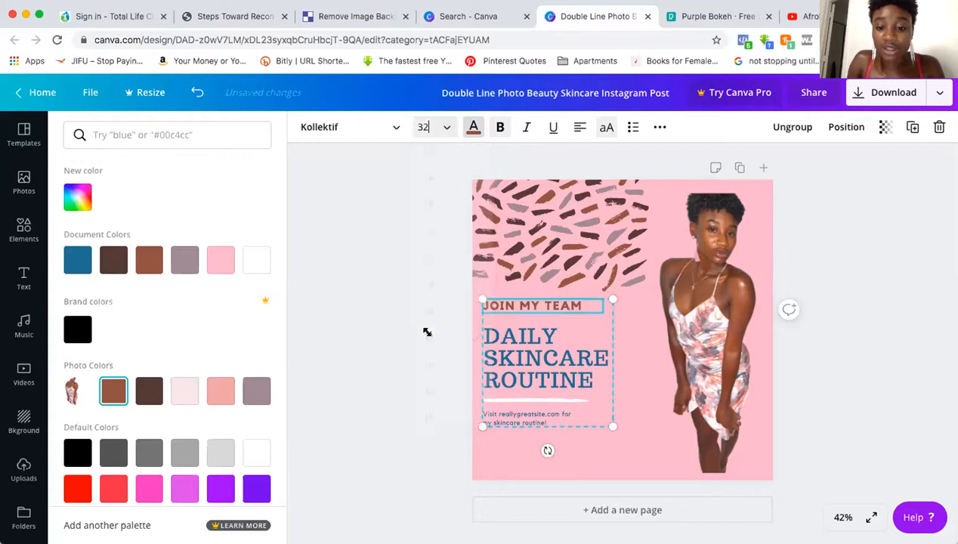
# Step: Delete all the text of the "Daily Skincare Routine" heading
pyautogui.click(560, 344)
pyautogui.doubleClick(586, 381)
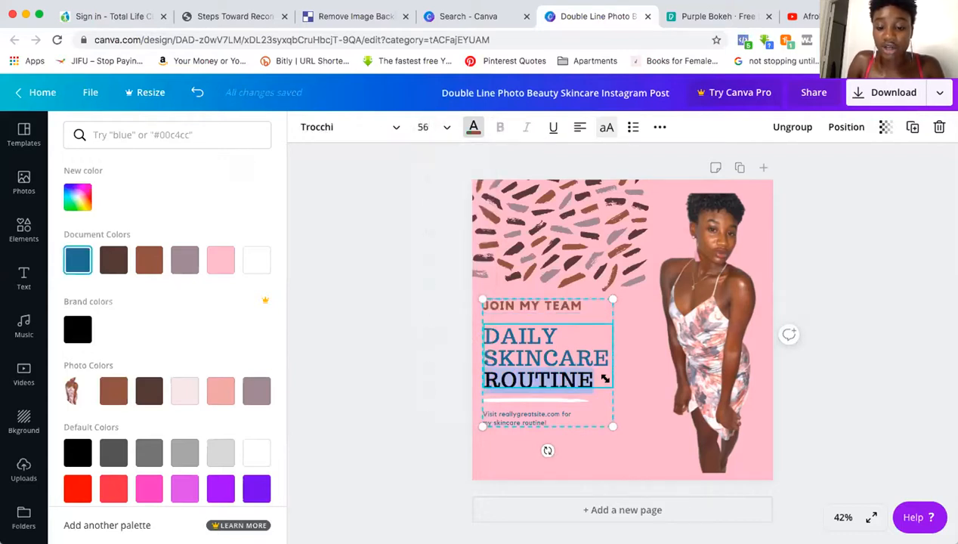
pyautogui.moveTo(600, 377); pyautogui.dragTo(496, 326)
pyautogui.press('BackSpace')
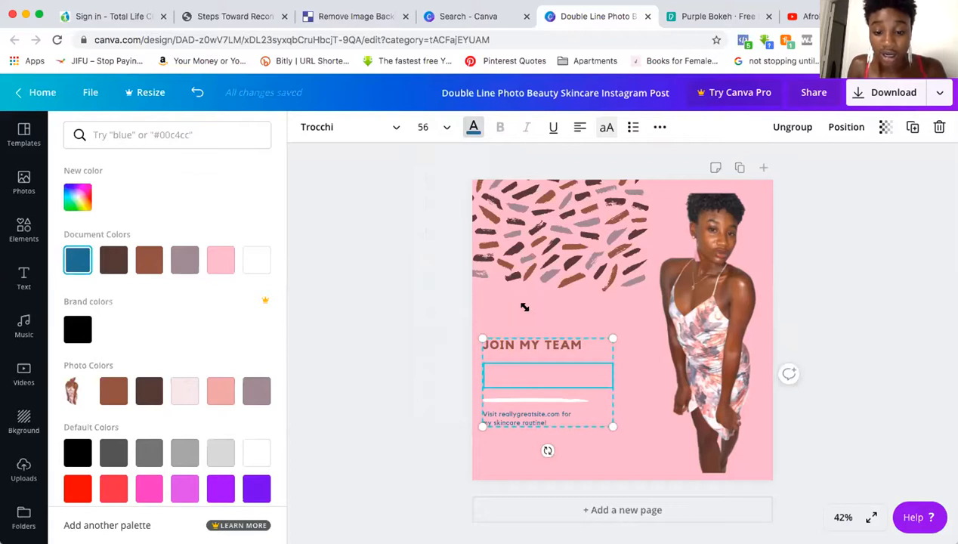
# Step: Move the text group up and slightly to the right, just below the brushstroke pattern
pyautogui.click(541, 412)
pyautogui.moveTo(512, 399); pyautogui.dragTo(448, 369)
pyautogui.click(515, 312)
pyautogui.moveTo(592, 315)
pyautogui.mouseDown()
pyautogui.moveTo(605, 303)
pyautogui.moveTo(588, 301)
pyautogui.mouseUp()
pyautogui.click(541, 336)
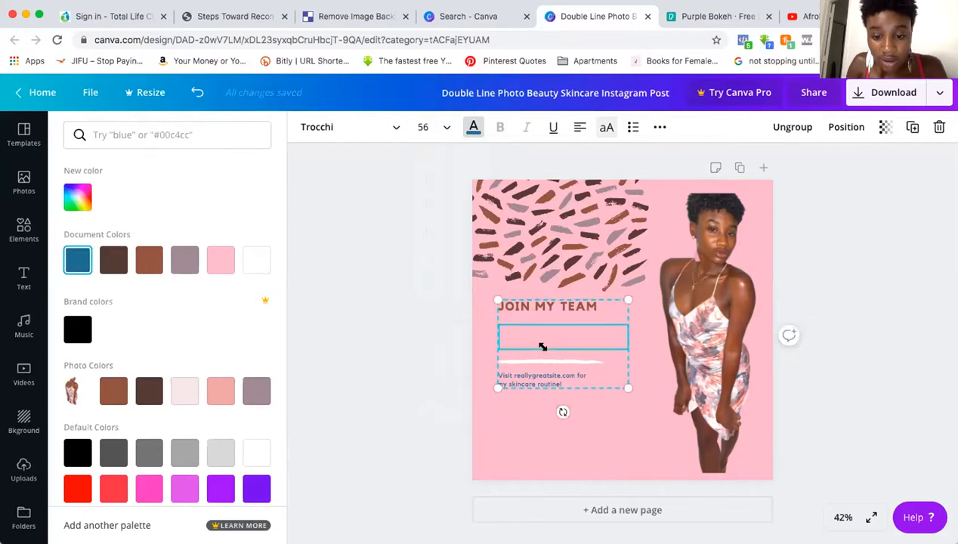
pyautogui.click(364, 206)
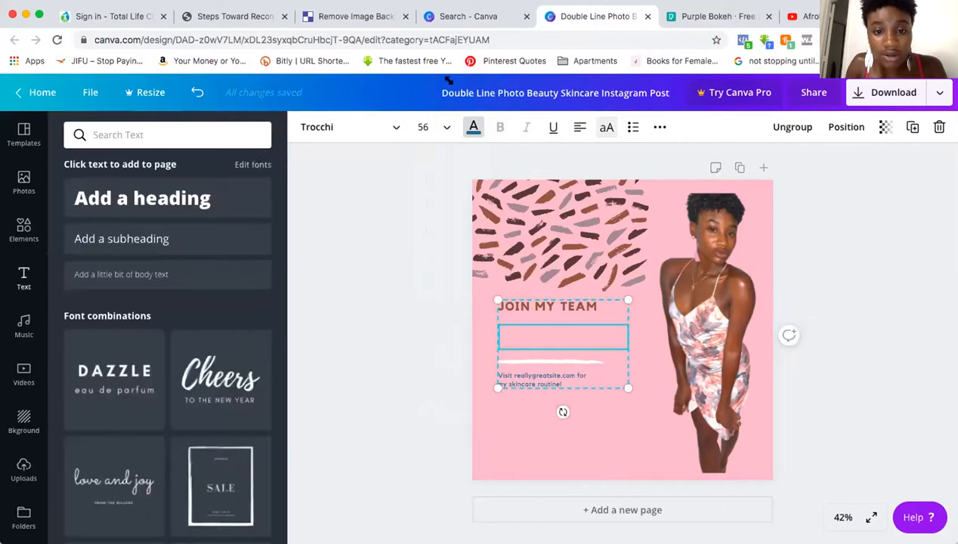
pyautogui.click(510, 210)
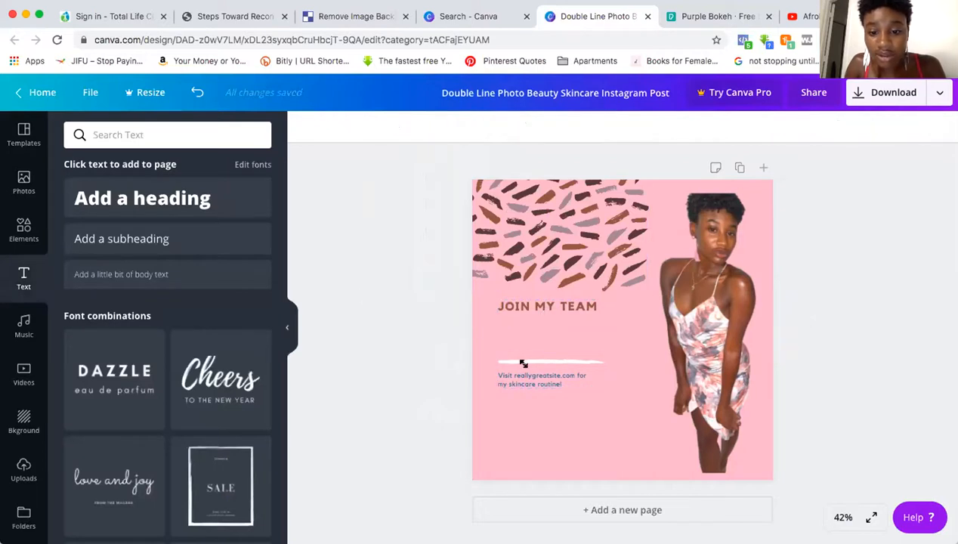
# Step: Try out an empty text box and the "Cheers to the New Year" font combination near "JOIN MY TEAM", and remove both
pyautogui.click(529, 348)
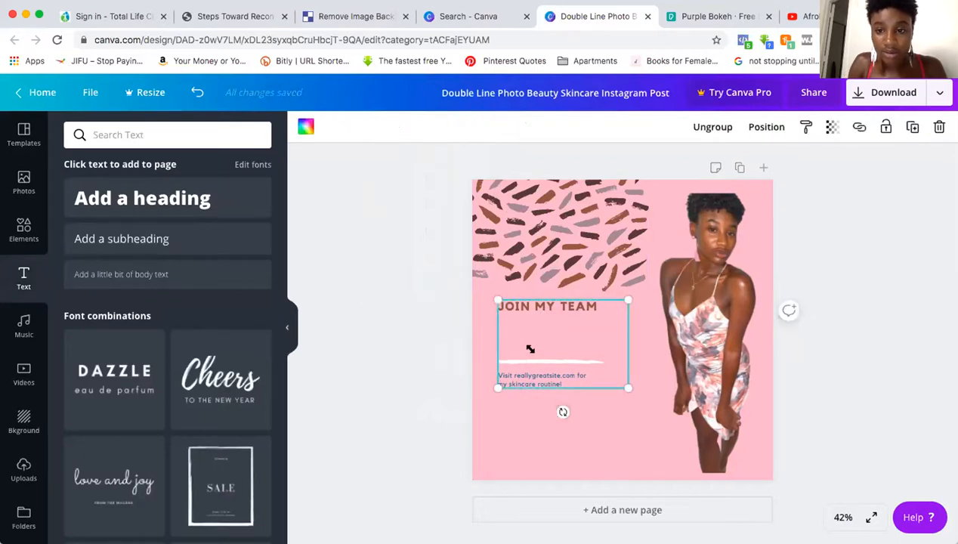
pyautogui.hotkey('ctrl', 'z')
pyautogui.click(572, 425)
pyautogui.press('BackSpace')
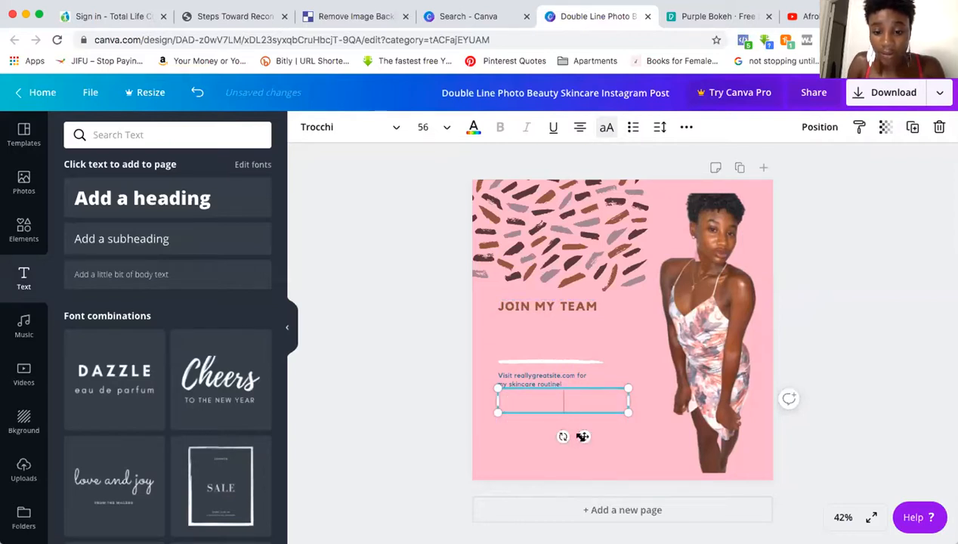
pyautogui.moveTo(579, 435); pyautogui.dragTo(551, 332)
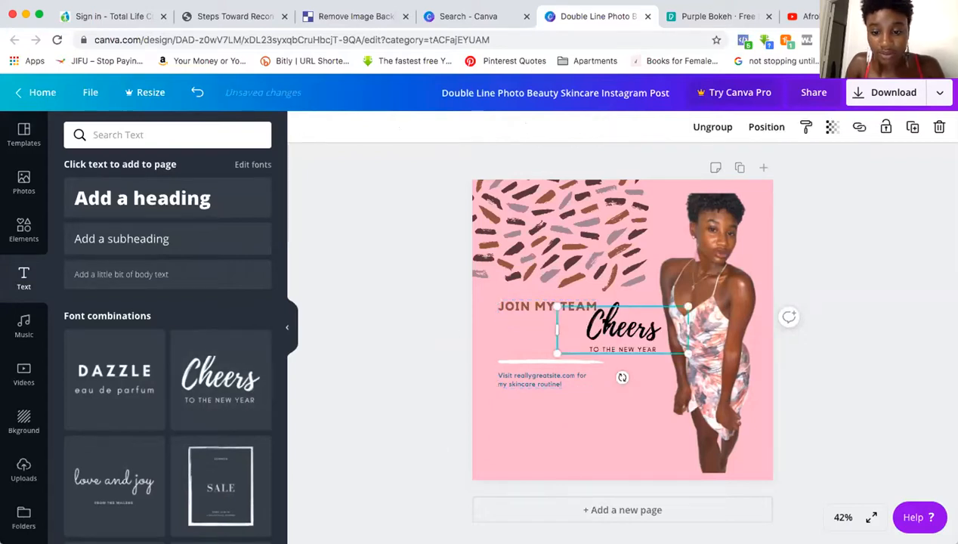
pyautogui.moveTo(604, 327); pyautogui.dragTo(576, 370)
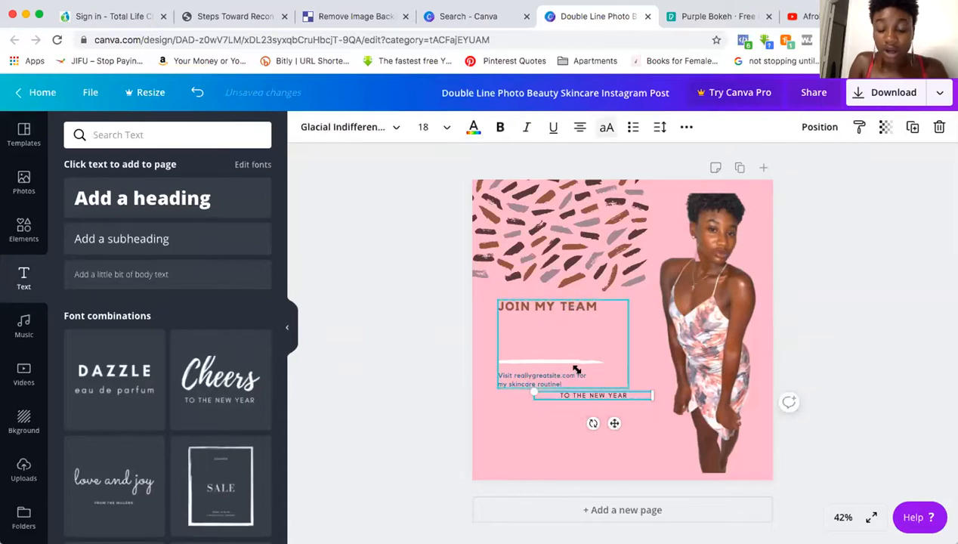
pyautogui.press('Delete')
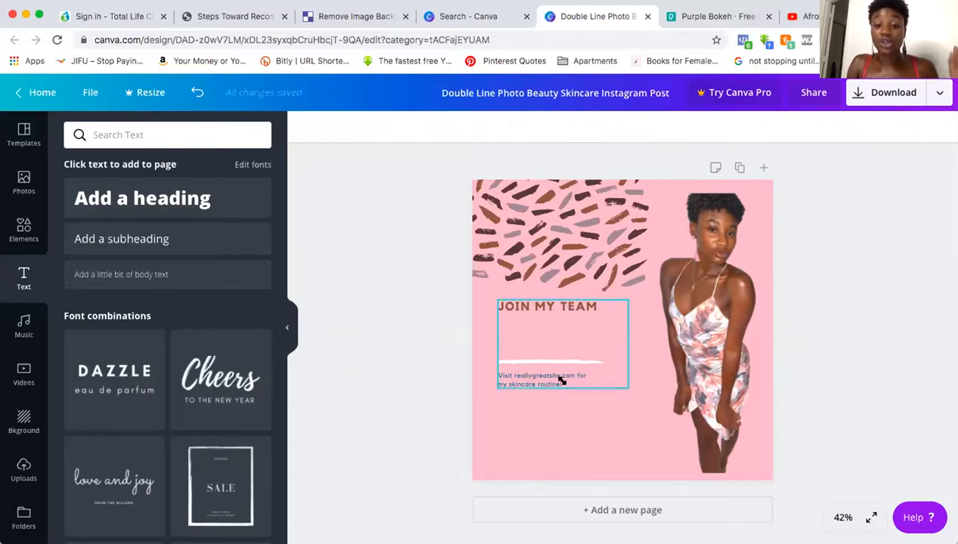
# Step: Delete the "Visit reallygreatsite.com for my skincare routine!" text under the white brush line
pyautogui.click(560, 379)
pyautogui.press('Delete')
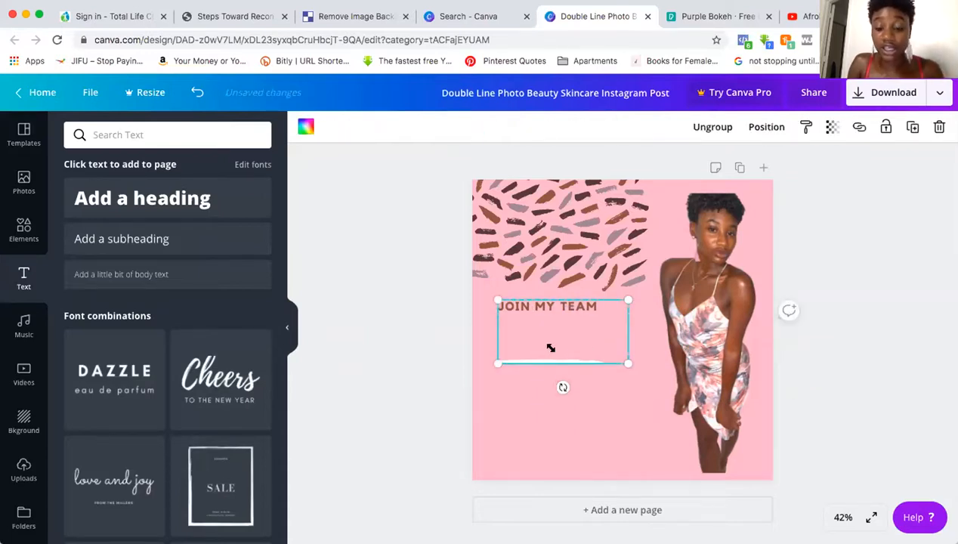
pyautogui.click(900, 281)
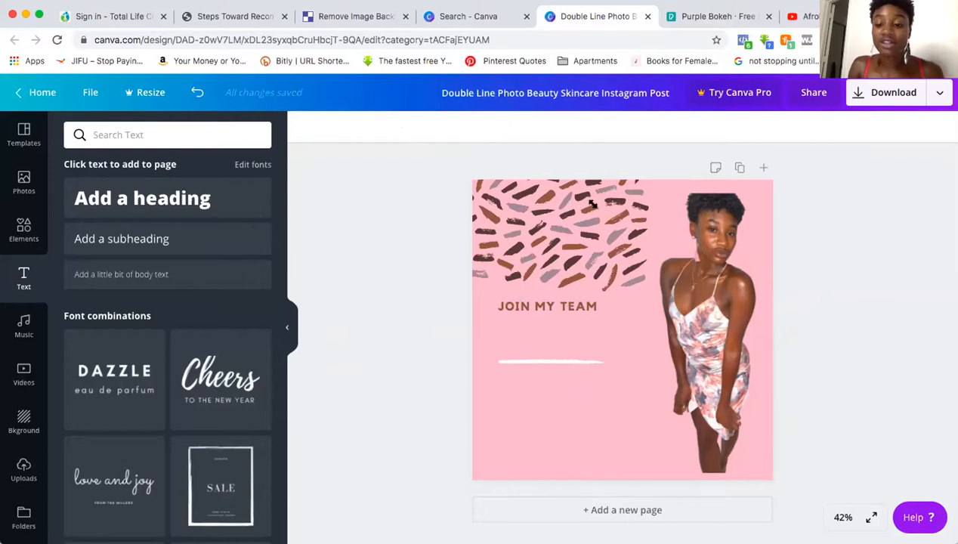
# Step: Enlarge the cutout photo up to the post's upper edge and nudge the "JOIN MY TEAM" group slightly up and left
pyautogui.click(718, 212)
pyautogui.moveTo(742, 193); pyautogui.dragTo(738, 167)
pyautogui.click(919, 215)
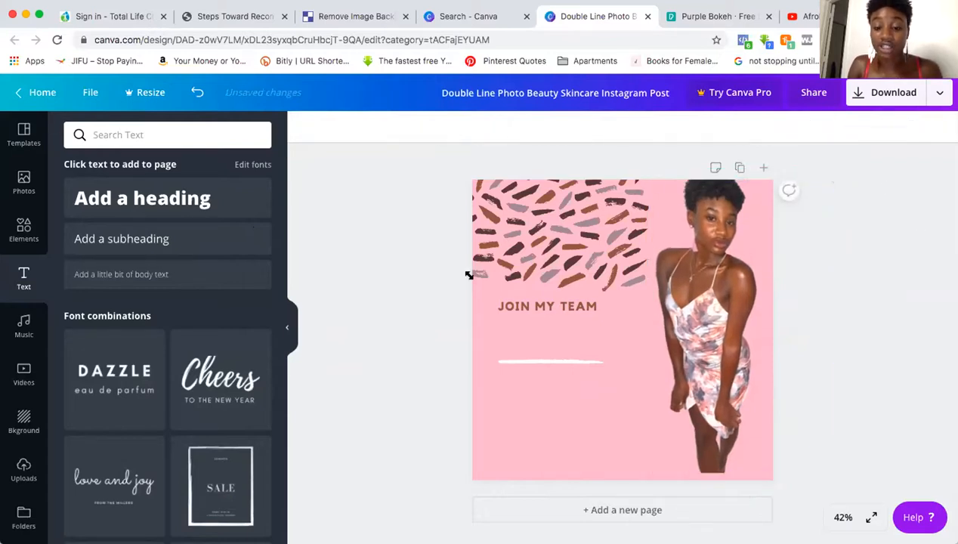
pyautogui.moveTo(544, 305); pyautogui.dragTo(538, 299)
pyautogui.click(343, 350)
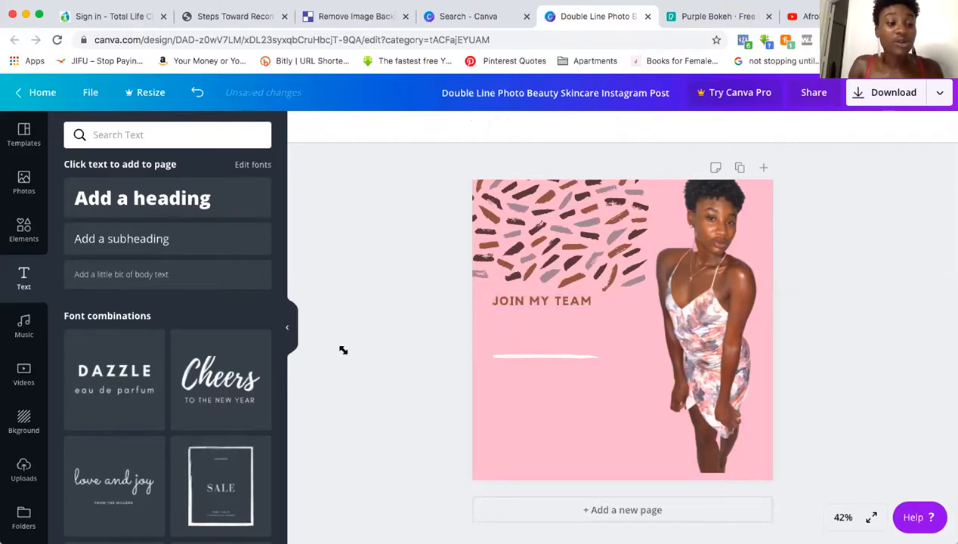
# Step: Browse the element categories from the featured graphics down to the lines and foliage
pyautogui.click(22, 227)
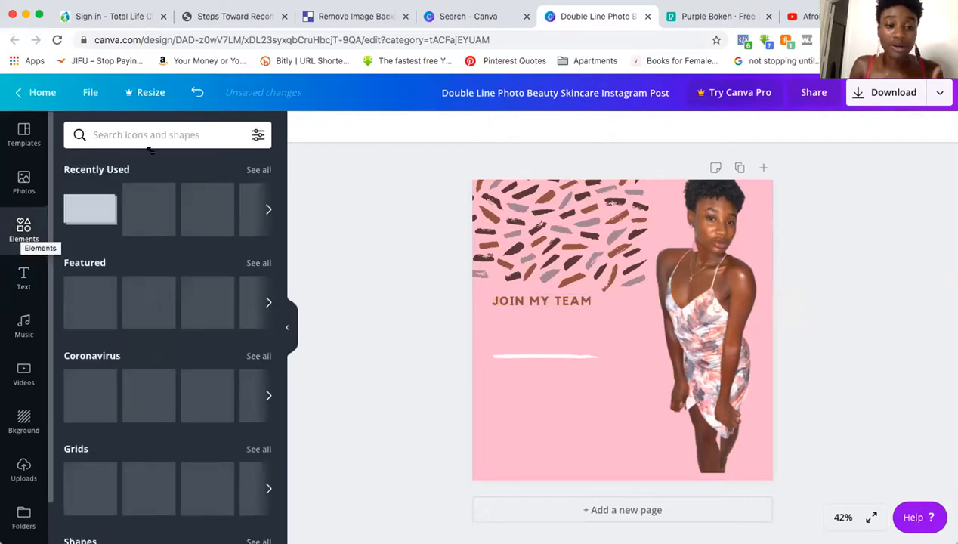
pyautogui.scroll(-2, 226, 299)
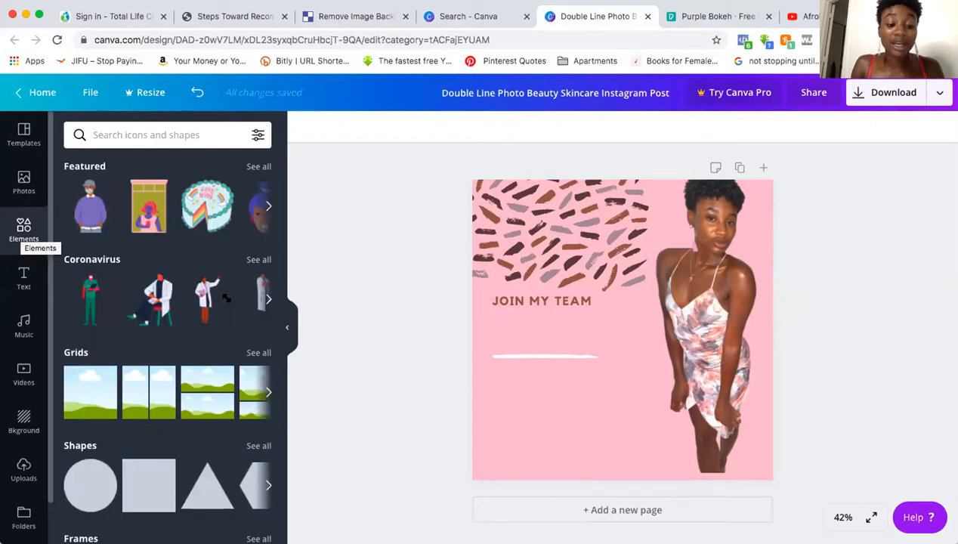
pyautogui.scroll(-2, 226, 299)
pyautogui.scroll(-2, 226, 298)
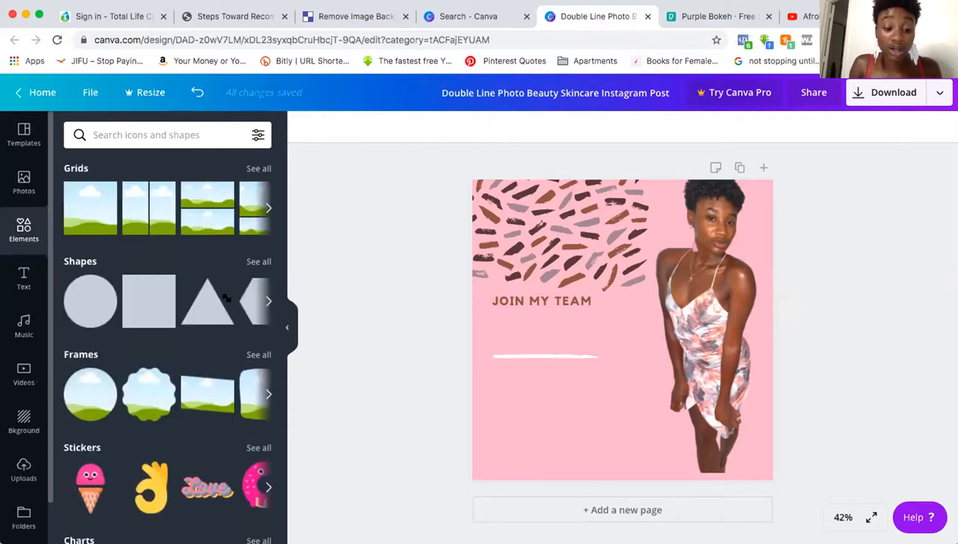
pyautogui.scroll(-8, 226, 297)
pyautogui.scroll(-1, 207, 346)
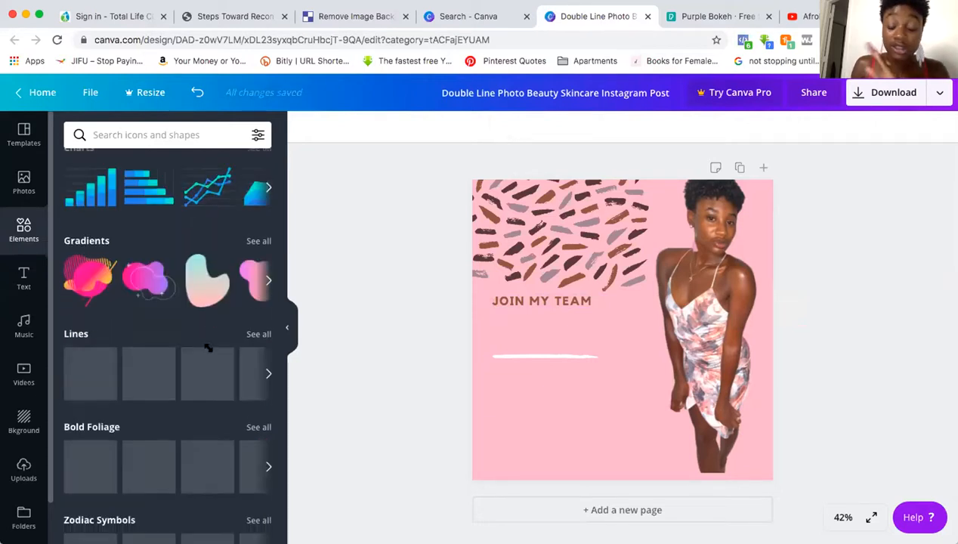
# Step: Search the elements for "line" and browse the results down to the gold striped circle and brush strokes
pyautogui.click(146, 136)
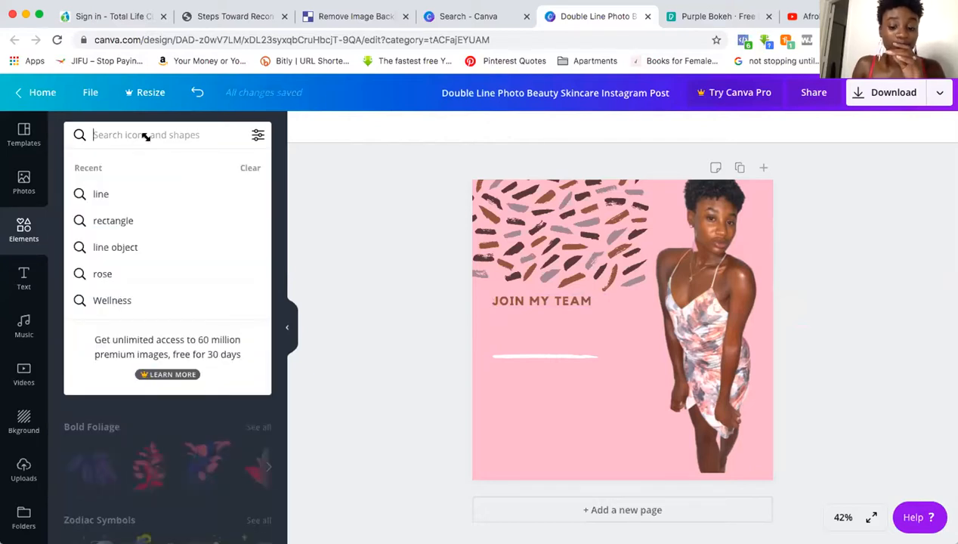
pyautogui.write('i')
pyautogui.press('BackSpace')
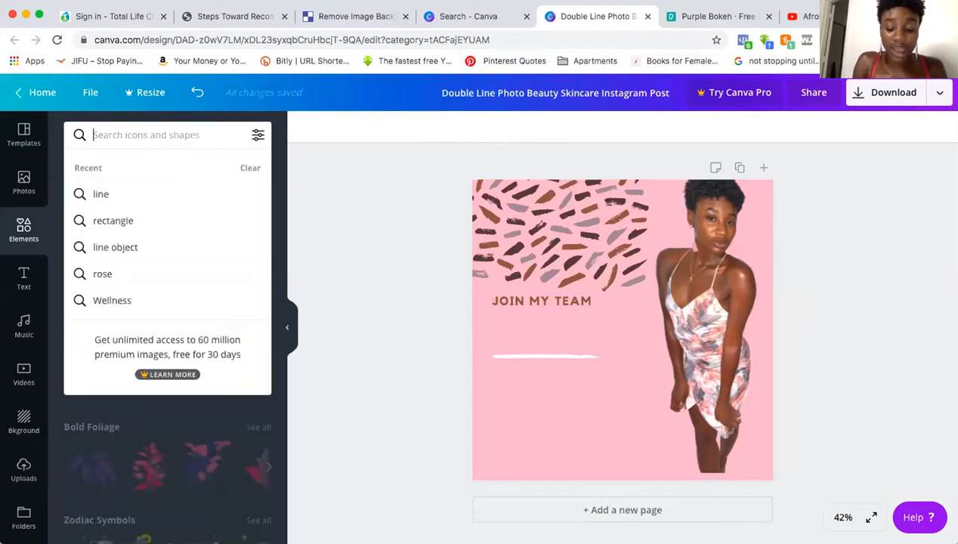
pyautogui.write('line')
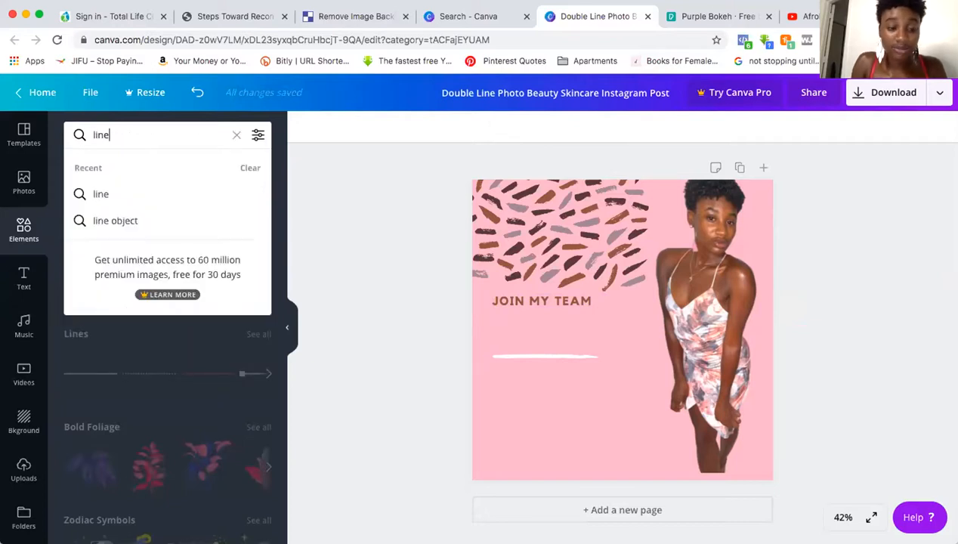
pyautogui.click(106, 194)
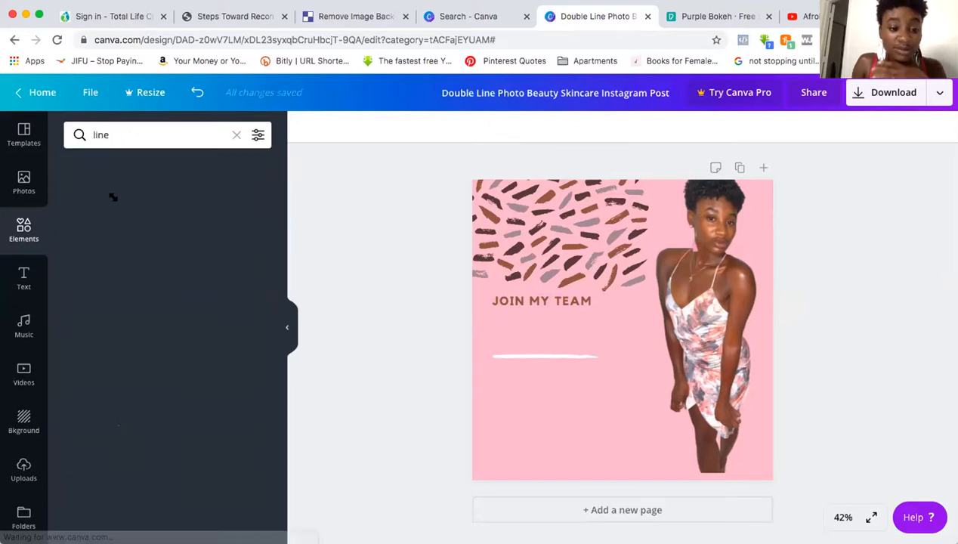
pyautogui.scroll(-5, 164, 304)
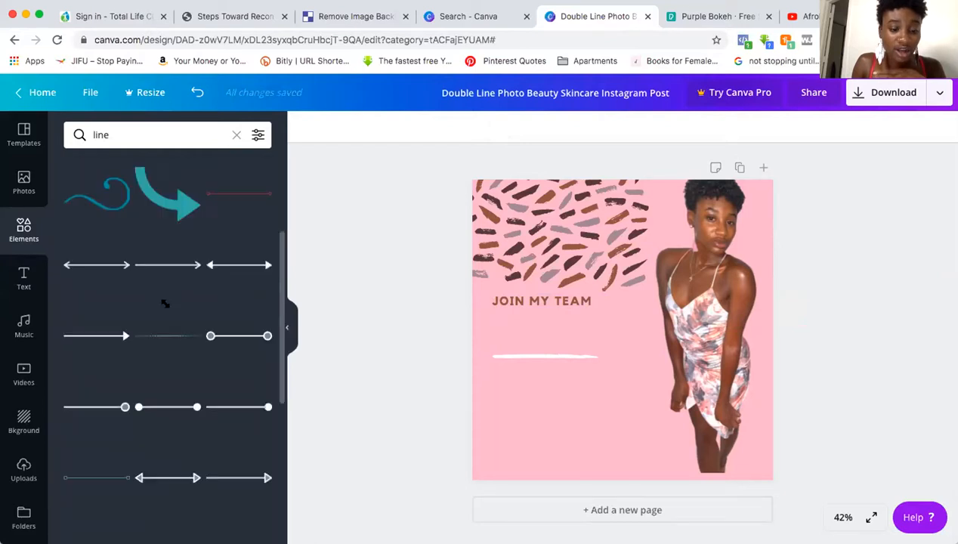
pyautogui.scroll(-5, 172, 349)
pyautogui.scroll(-3, 173, 350)
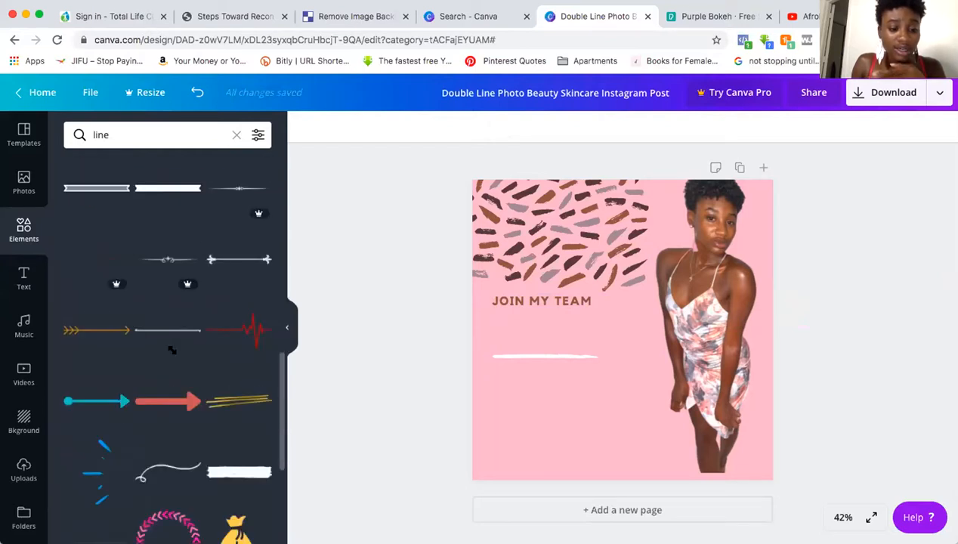
pyautogui.scroll(-6, 172, 349)
pyautogui.scroll(-2, 173, 350)
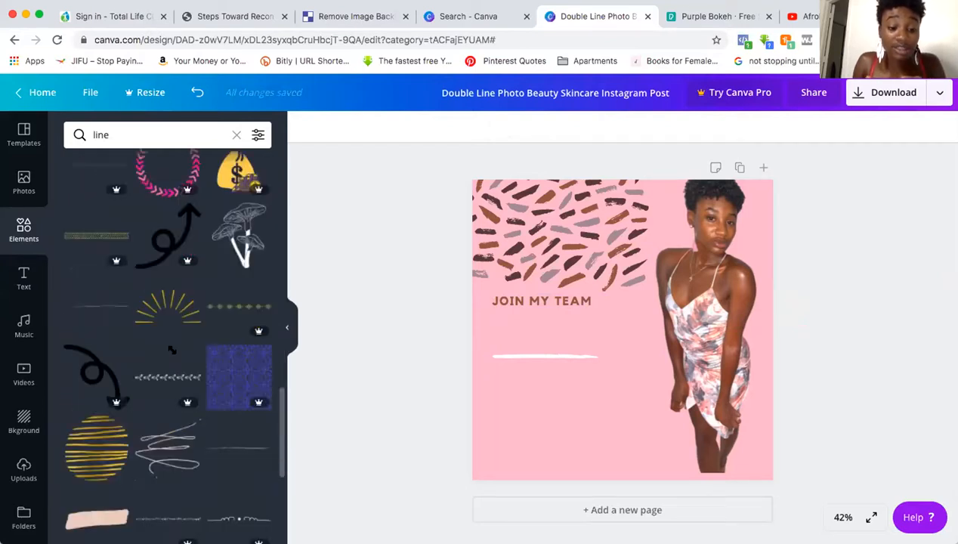
pyautogui.scroll(-3, 275, 388)
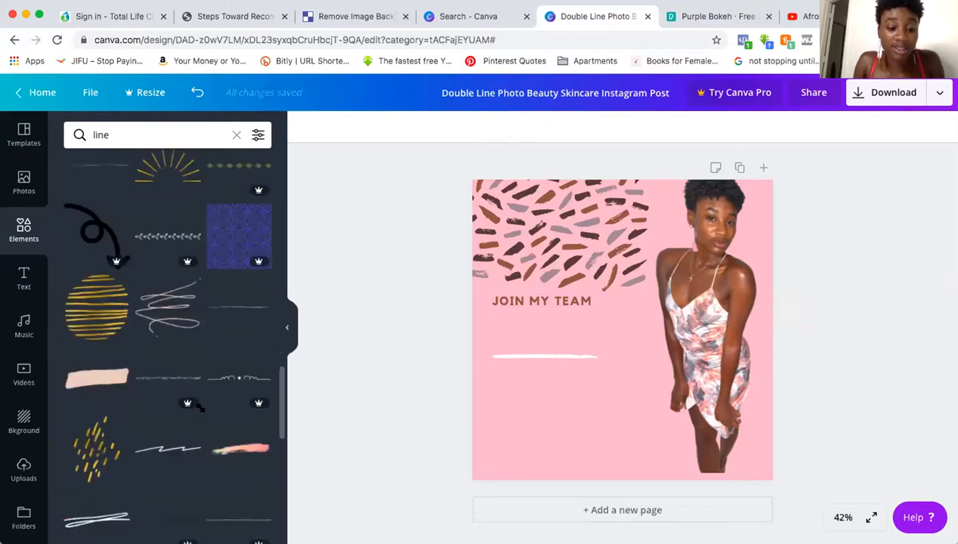
# Step: Add the thin zigzag line to the post, place it directly under "JOIN MY TEAM", and move the text group up beneath the brush pattern
pyautogui.moveTo(382, 395); pyautogui.dragTo(540, 336)
pyautogui.moveTo(582, 305); pyautogui.dragTo(564, 296)
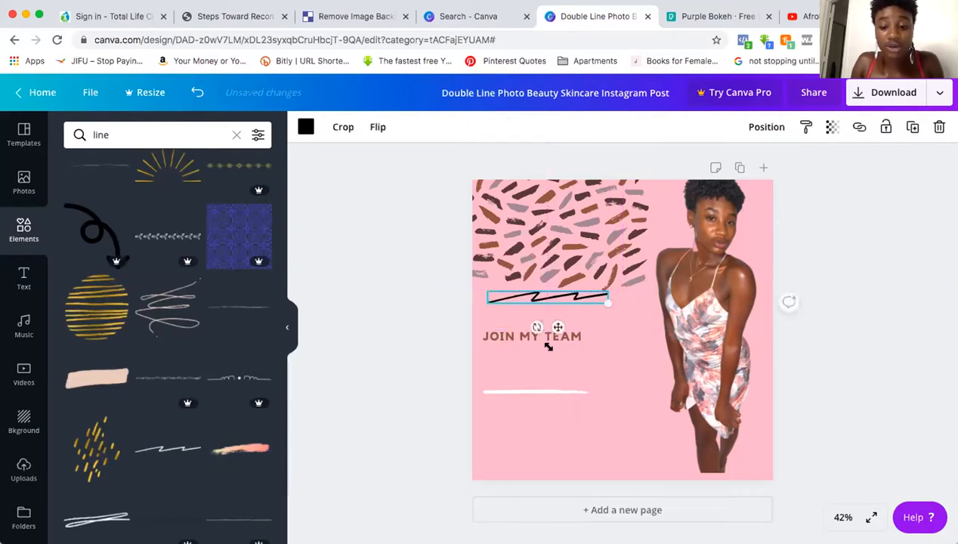
pyautogui.moveTo(549, 294); pyautogui.dragTo(567, 379)
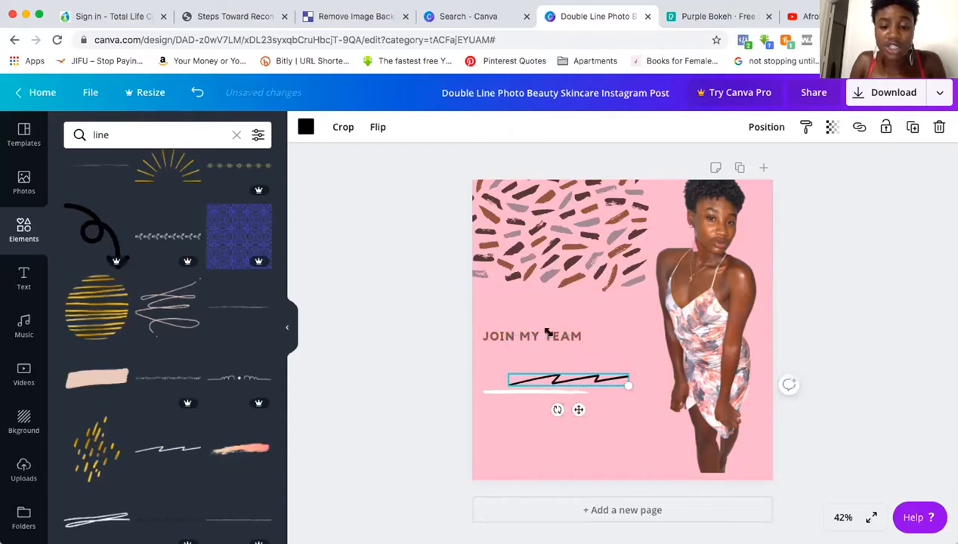
pyautogui.moveTo(547, 336); pyautogui.dragTo(560, 297)
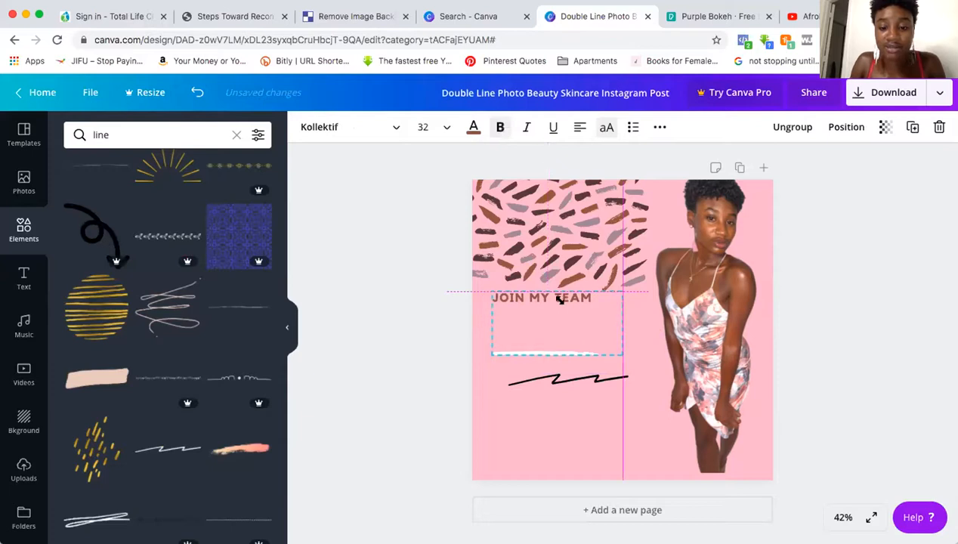
pyautogui.moveTo(572, 382); pyautogui.dragTo(537, 316)
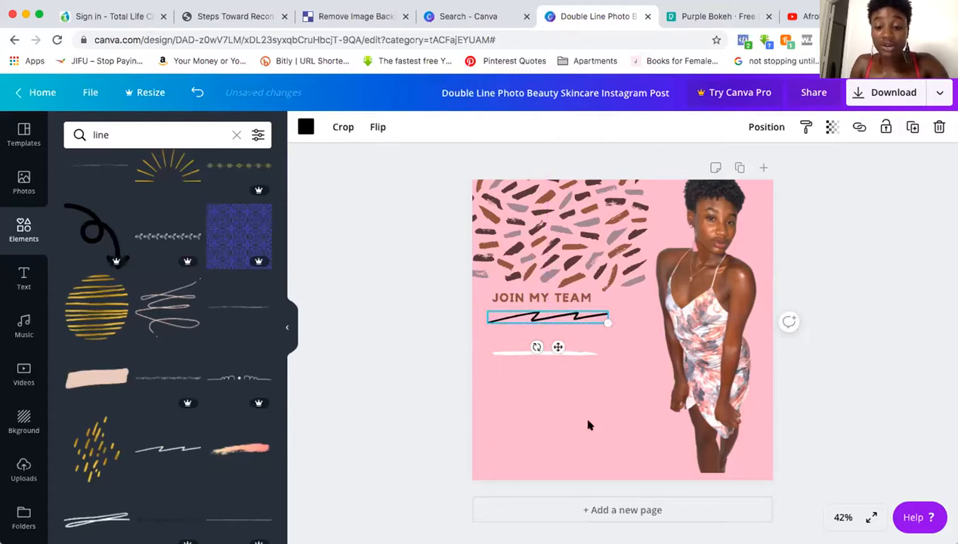
# Step: Recolor the zigzag line under "JOIN MY TEAM" with the blue document color
pyautogui.click(586, 424)
pyautogui.click(547, 317)
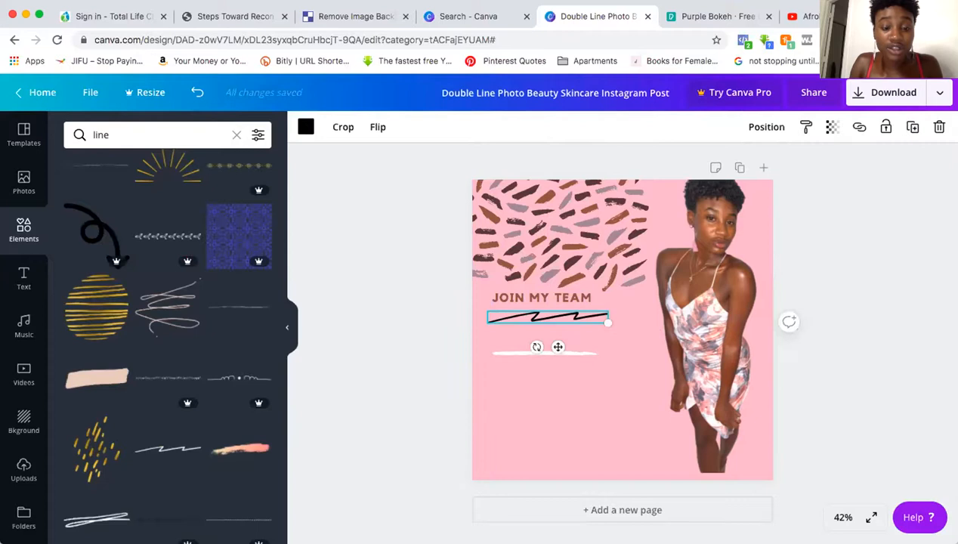
pyautogui.click(305, 127)
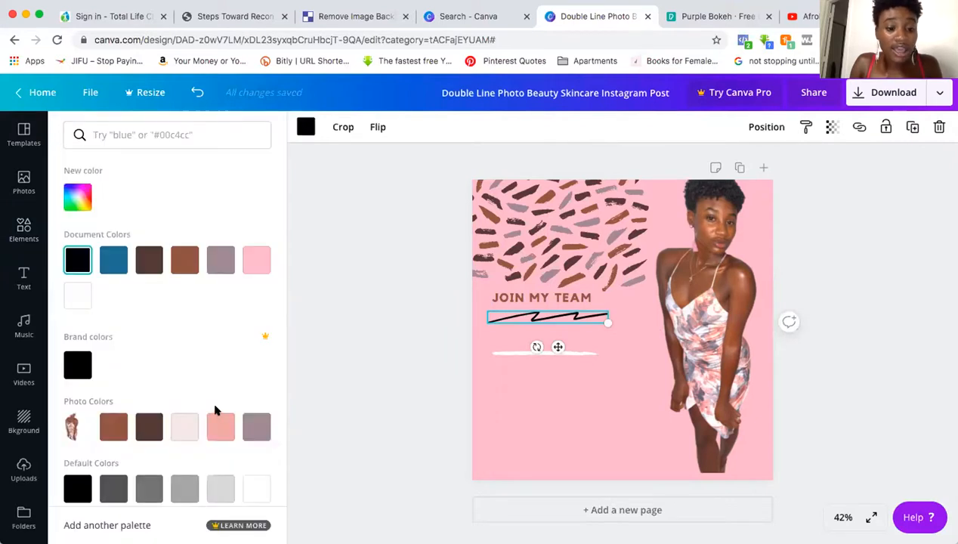
pyautogui.click(114, 259)
pyautogui.click(647, 377)
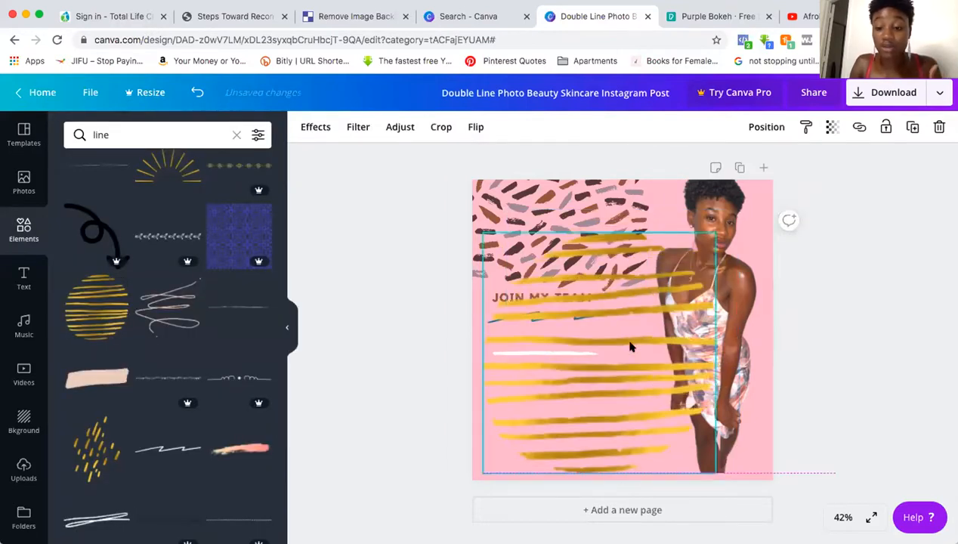
# Step: Add the gold striped circle over the lower part of the post and send it backward behind the cutout photo
pyautogui.moveTo(653, 337); pyautogui.dragTo(658, 337)
pyautogui.click(845, 296)
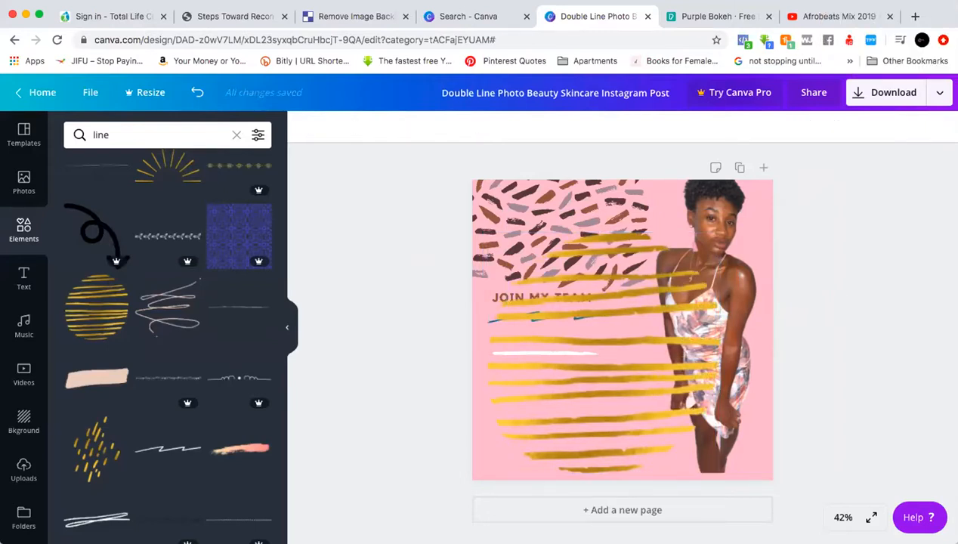
pyautogui.click(628, 342)
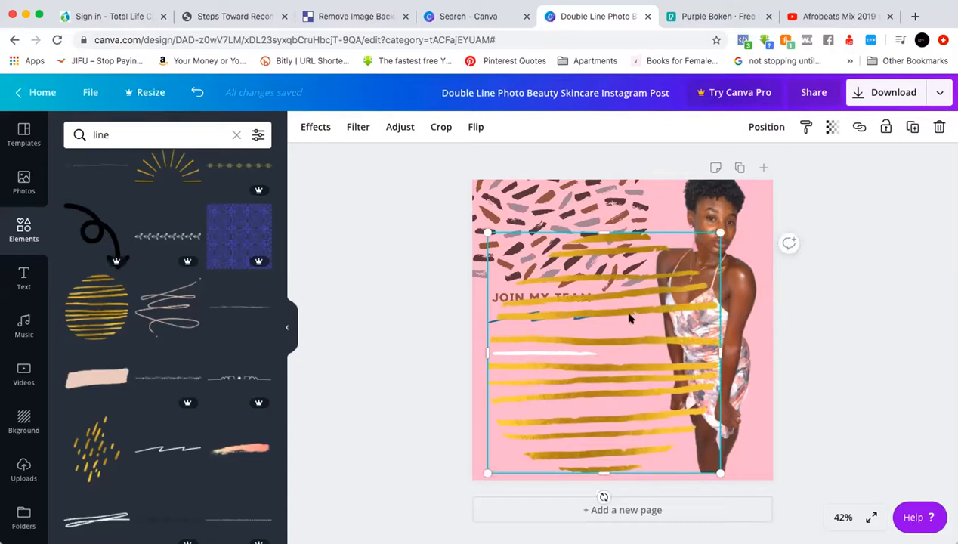
pyautogui.click(752, 127)
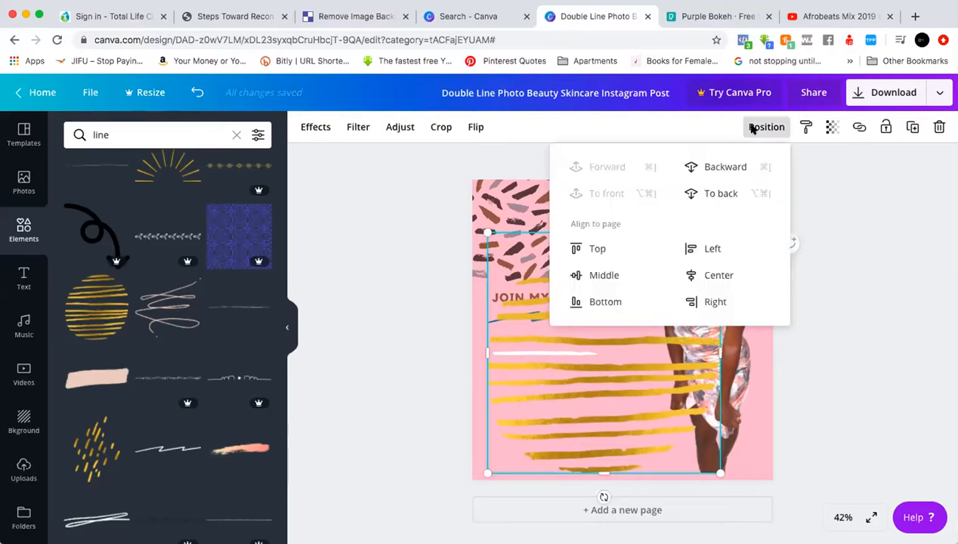
pyautogui.click(693, 169)
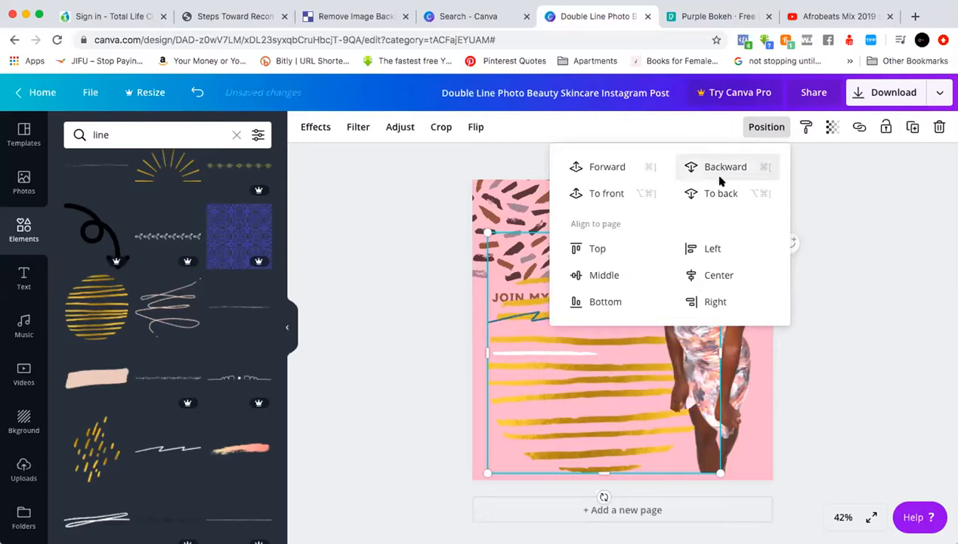
pyautogui.click(890, 281)
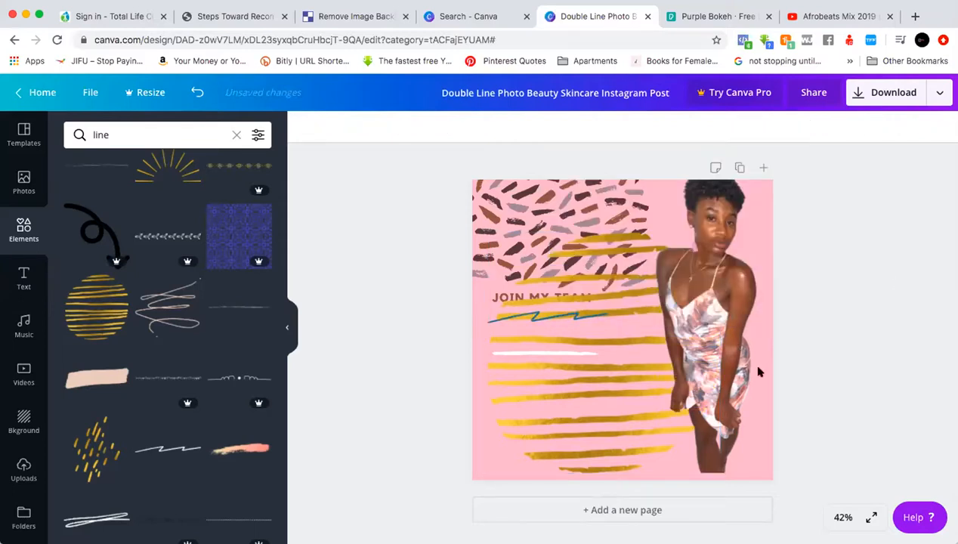
# Step: Delete the brown and gray brush stroke pattern above "JOIN MY TEAM"
pyautogui.click(557, 221)
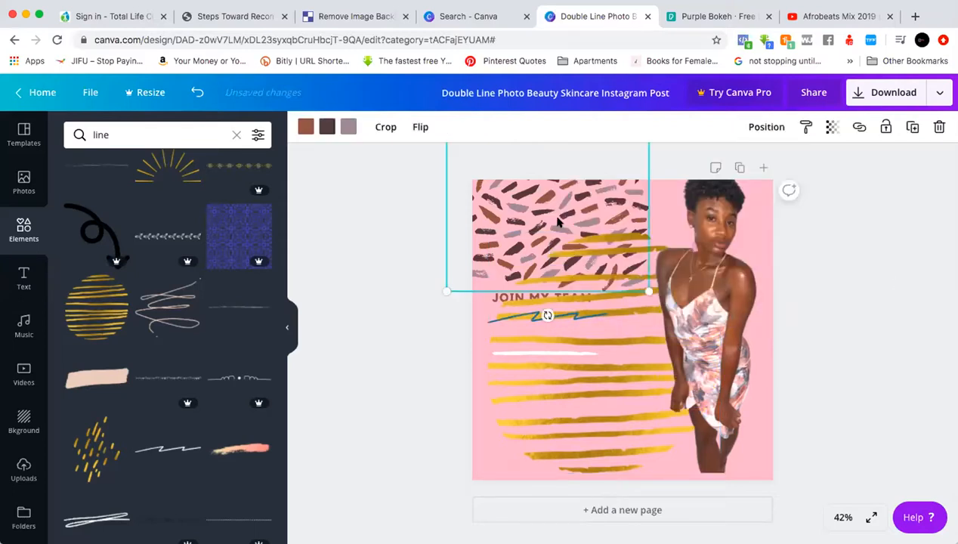
pyautogui.press('Delete')
pyautogui.hotkey('ctrl', 'z')
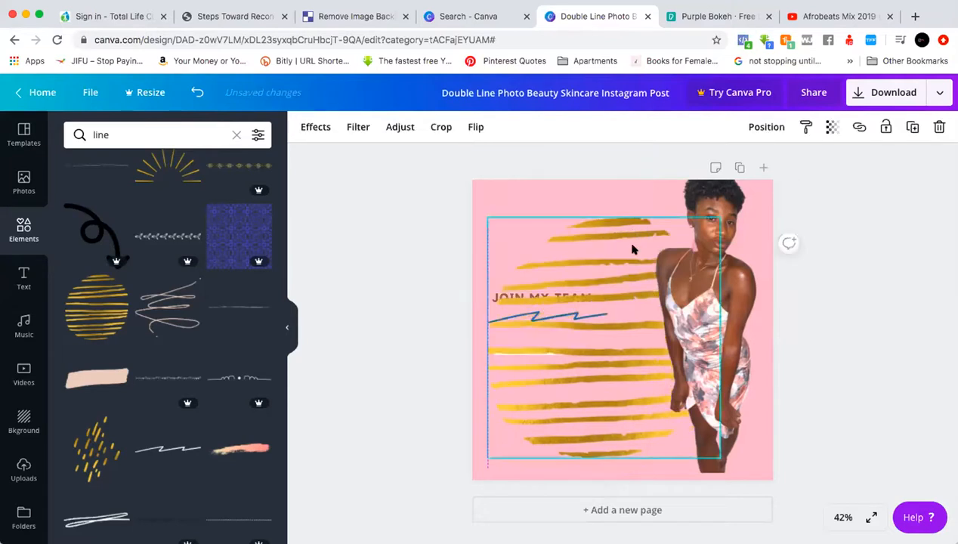
# Step: Move and enlarge the gold striped circle to about 1,186 by 1,226 so its stripes cover the whole post
pyautogui.moveTo(632, 244)
pyautogui.mouseDown()
pyautogui.moveTo(538, 302)
pyautogui.moveTo(528, 297)
pyautogui.mouseUp()
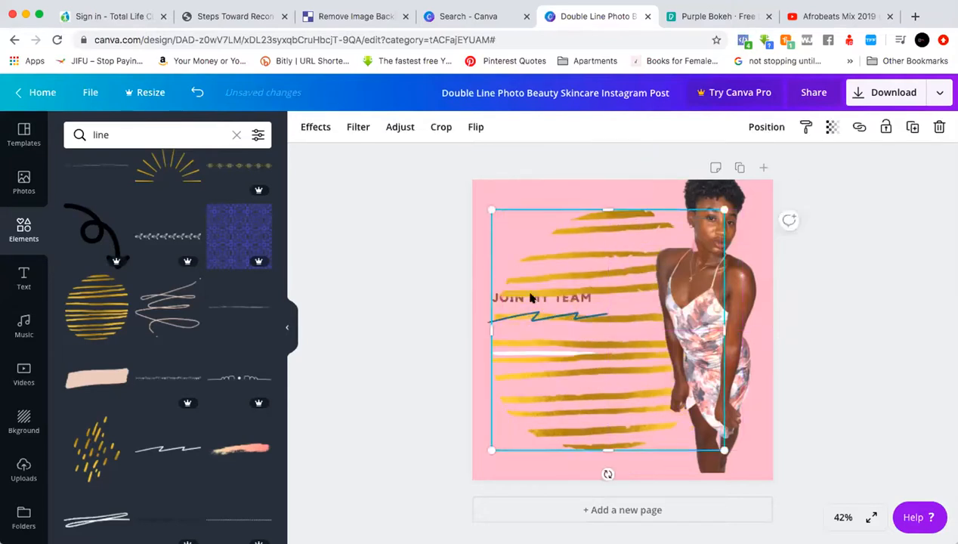
pyautogui.moveTo(487, 206); pyautogui.dragTo(443, 159)
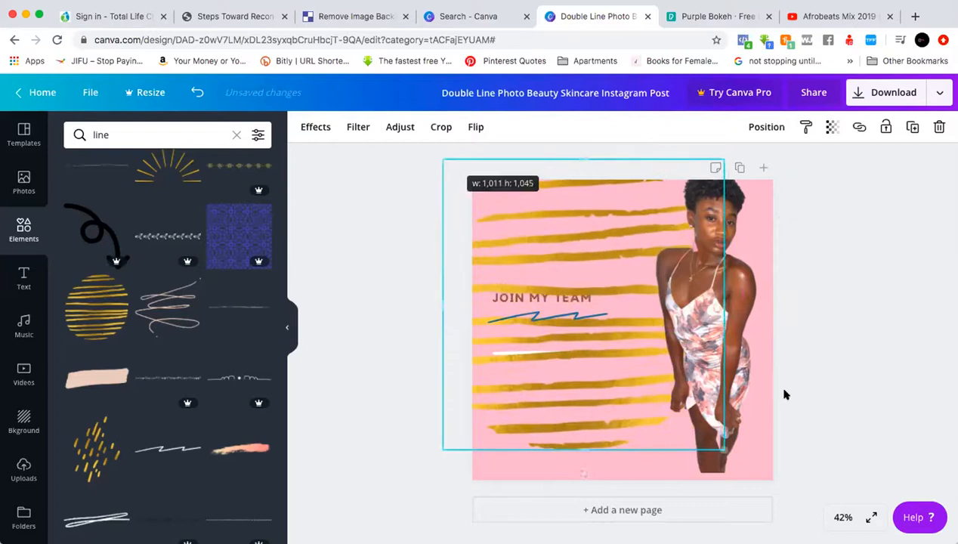
pyautogui.moveTo(722, 451); pyautogui.dragTo(798, 479)
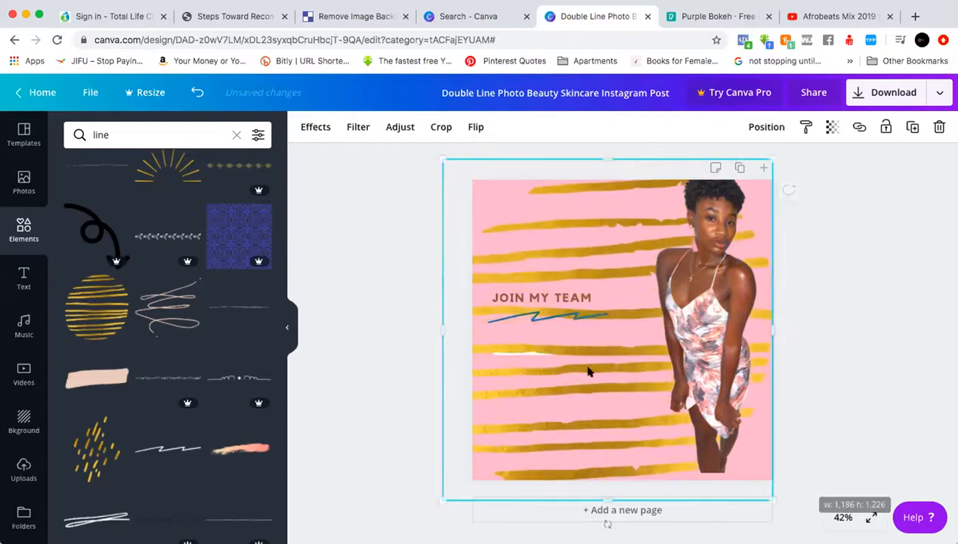
pyautogui.doubleClick(541, 294)
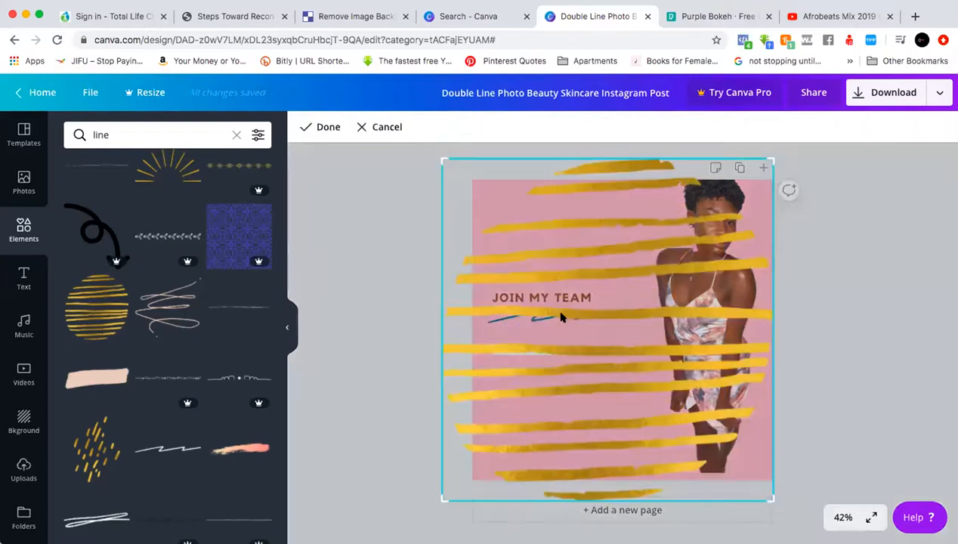
pyautogui.click(874, 232)
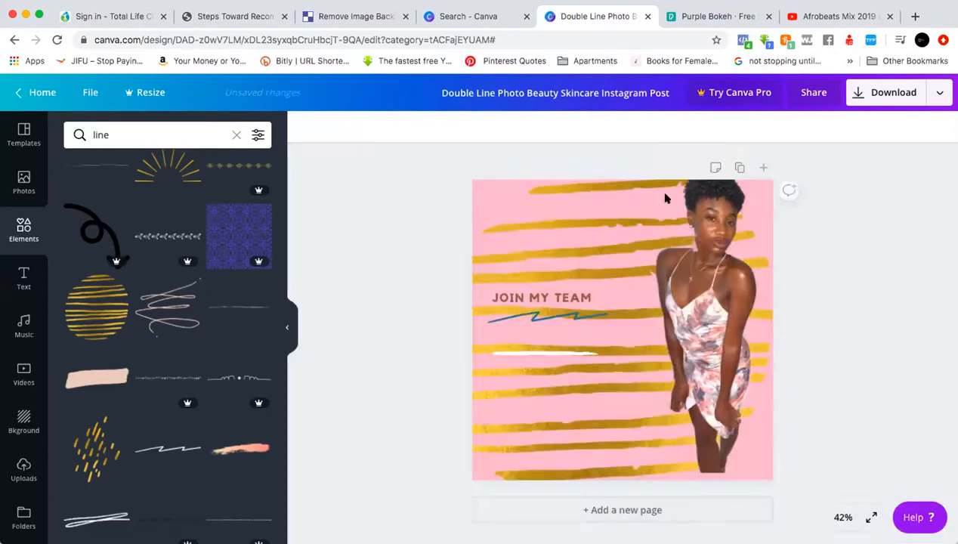
# Step: Delete the whole "JOIN MY TEAM" group with its white line, and the blue zigzag line
pyautogui.click(556, 298)
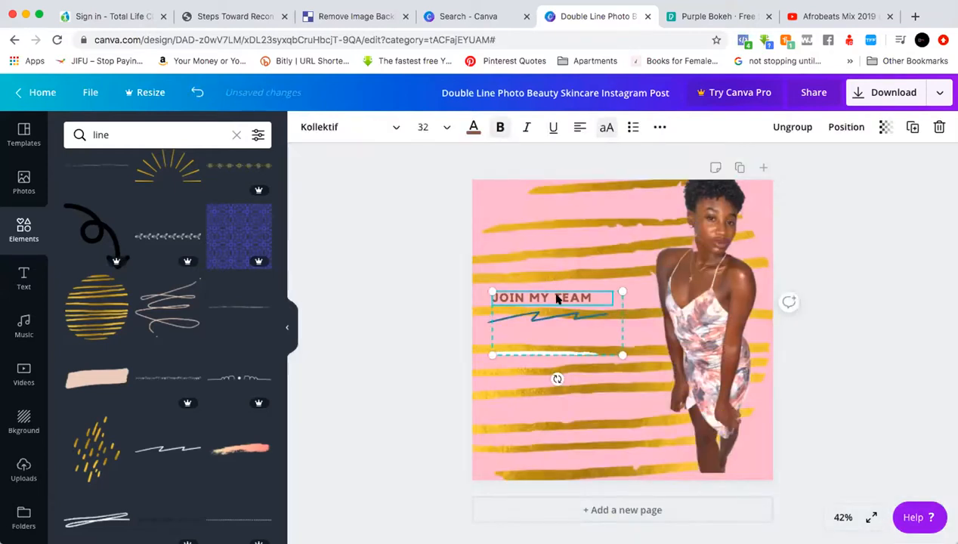
pyautogui.click(935, 128)
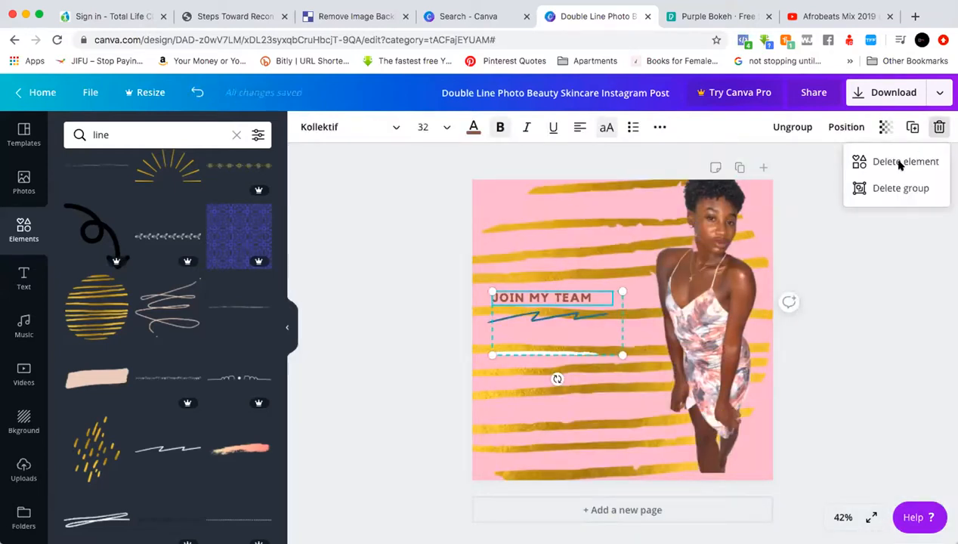
pyautogui.click(882, 189)
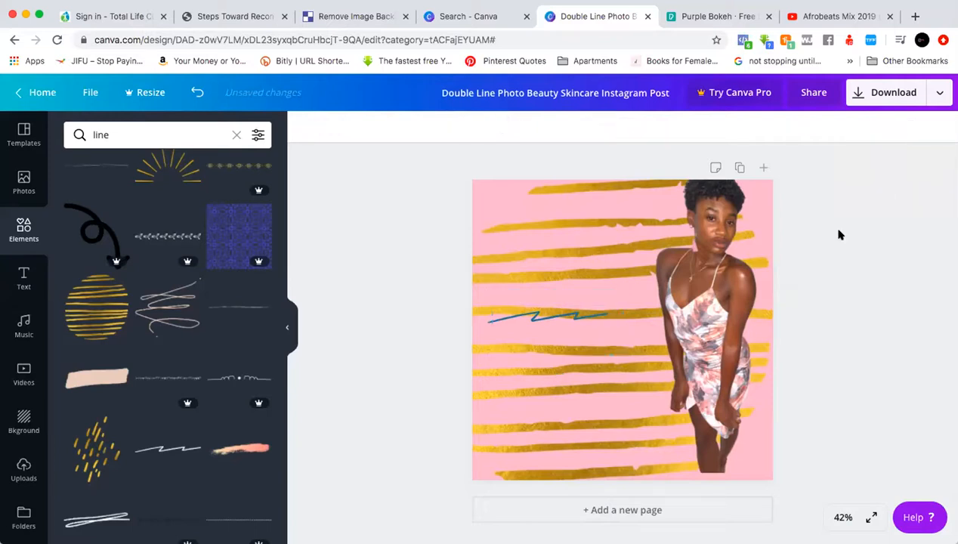
pyautogui.click(533, 318)
pyautogui.click(933, 127)
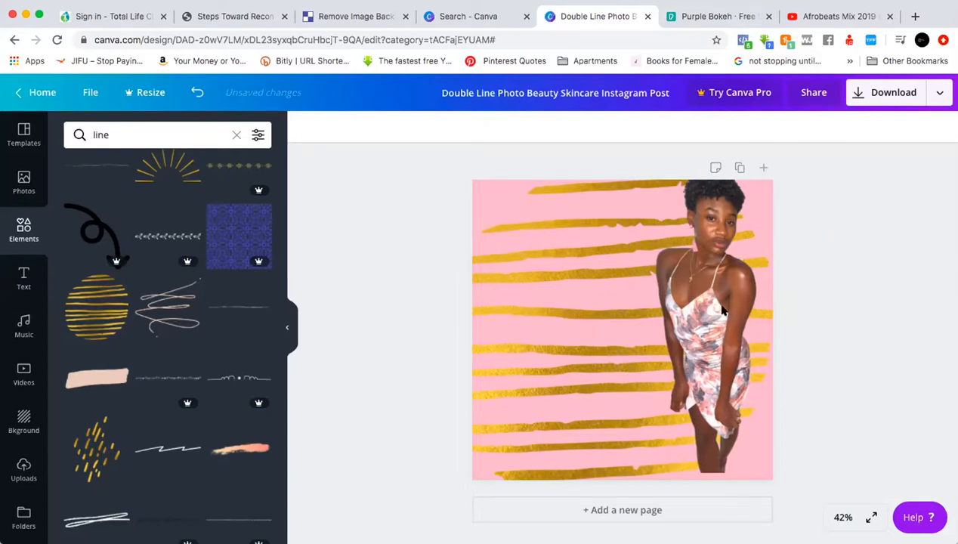
pyautogui.click(576, 318)
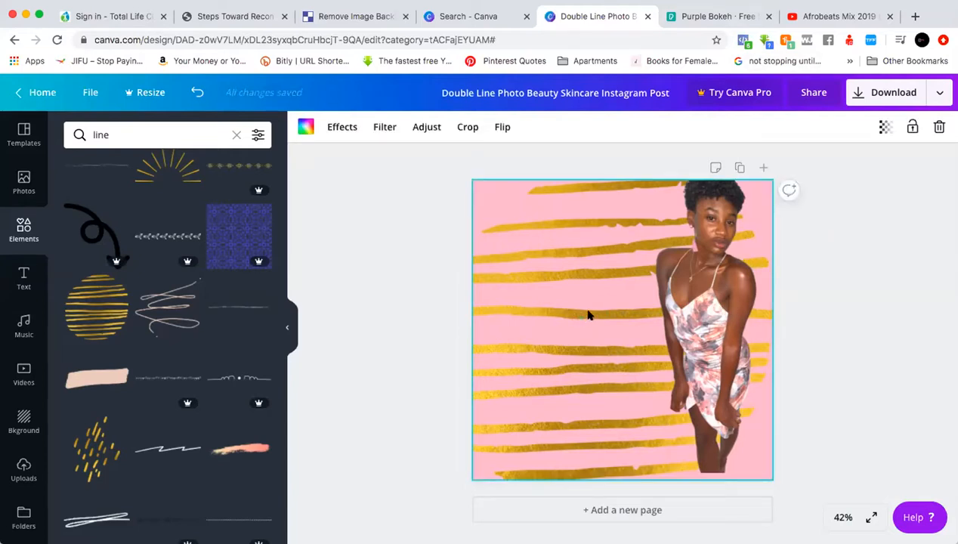
pyautogui.moveTo(599, 300); pyautogui.dragTo(638, 277)
pyautogui.click(638, 278)
# Step: Add the recently used photo of rolled dollar bills to the post
pyautogui.click(24, 278)
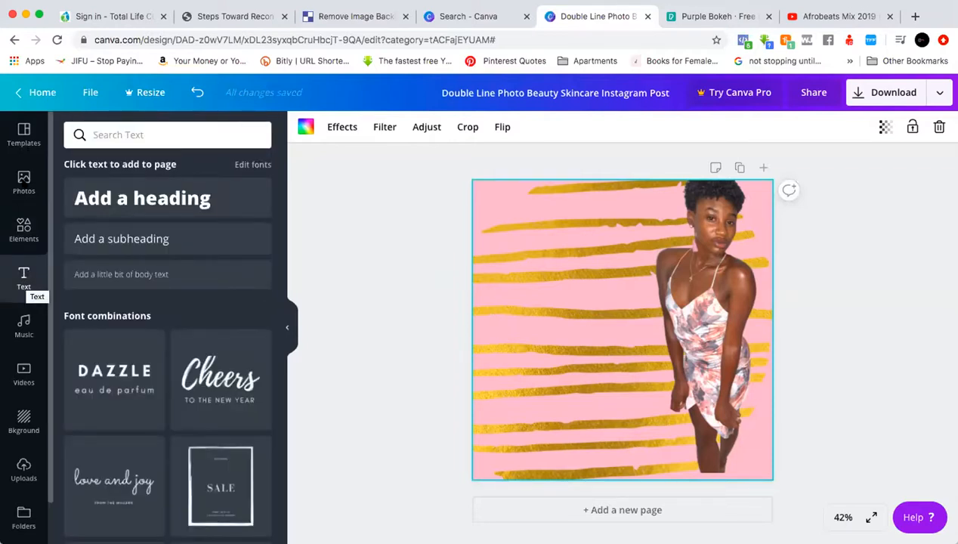
pyautogui.click(24, 184)
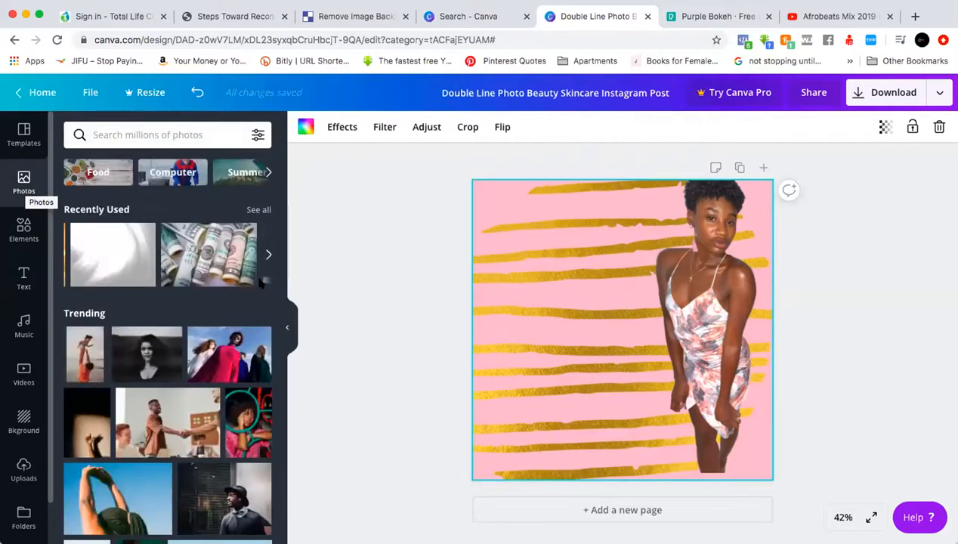
pyautogui.click(220, 265)
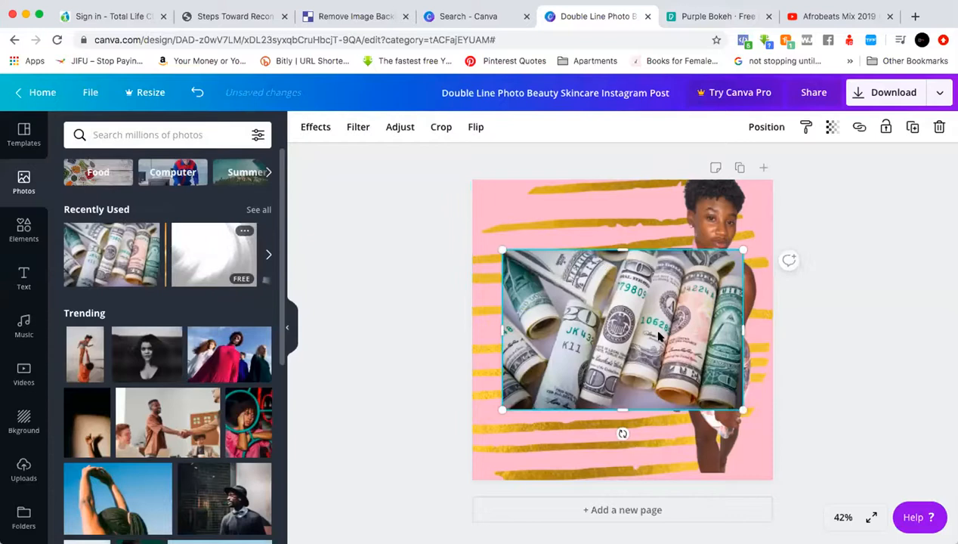
# Step: Enlarge the dollar-bill photo into a band spanning the post's full width and send it backward behind the woman's cutout
pyautogui.moveTo(615, 326); pyautogui.dragTo(571, 323)
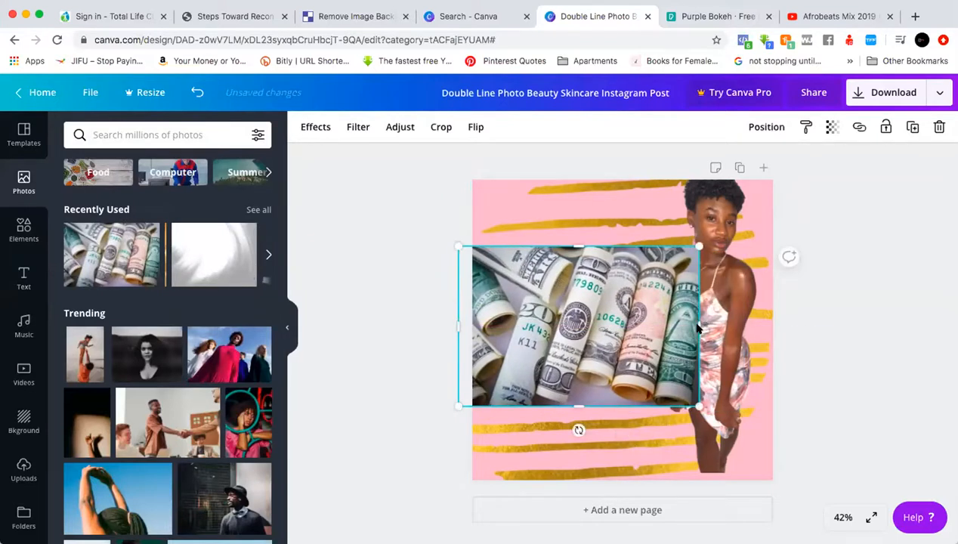
pyautogui.moveTo(696, 327); pyautogui.dragTo(807, 327)
pyautogui.click(768, 125)
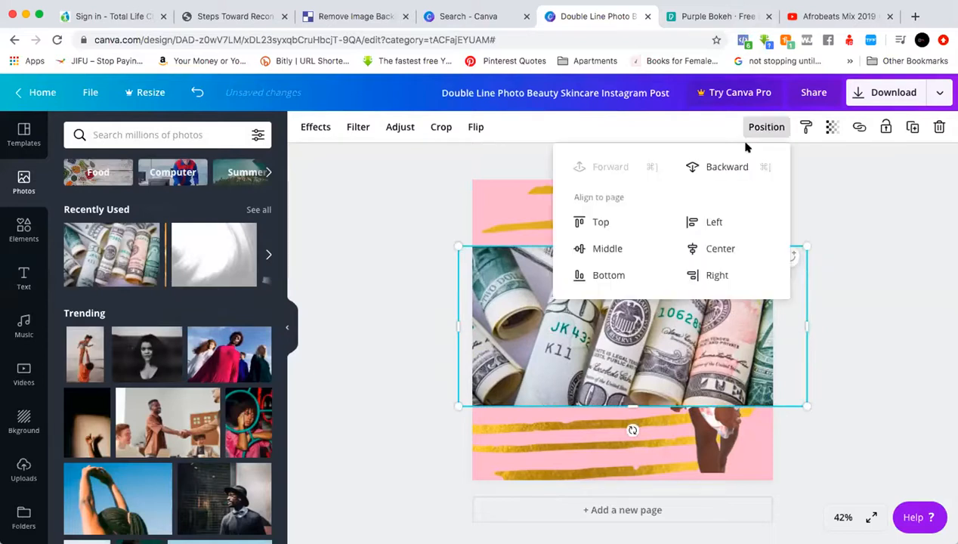
pyautogui.click(710, 167)
pyautogui.click(830, 202)
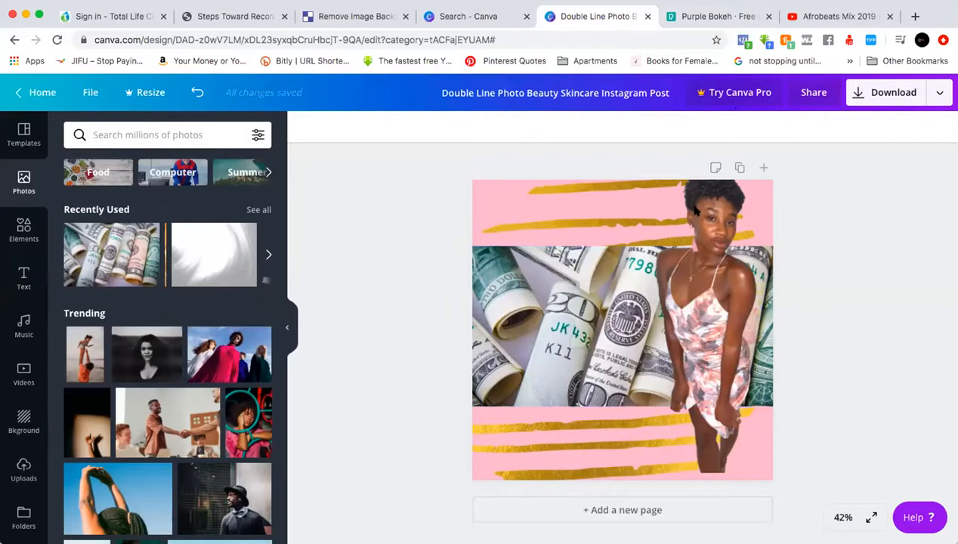
pyautogui.click(626, 334)
pyautogui.click(764, 128)
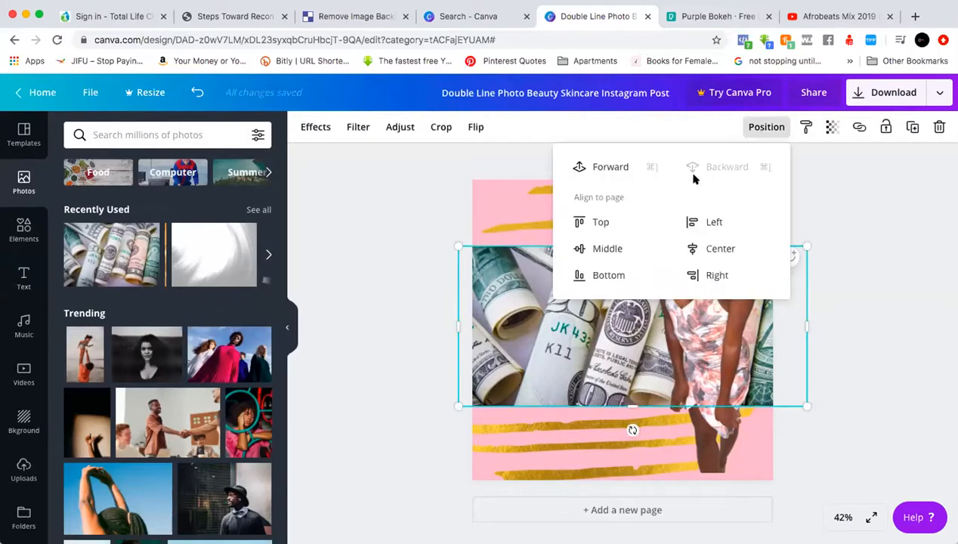
pyautogui.click(934, 208)
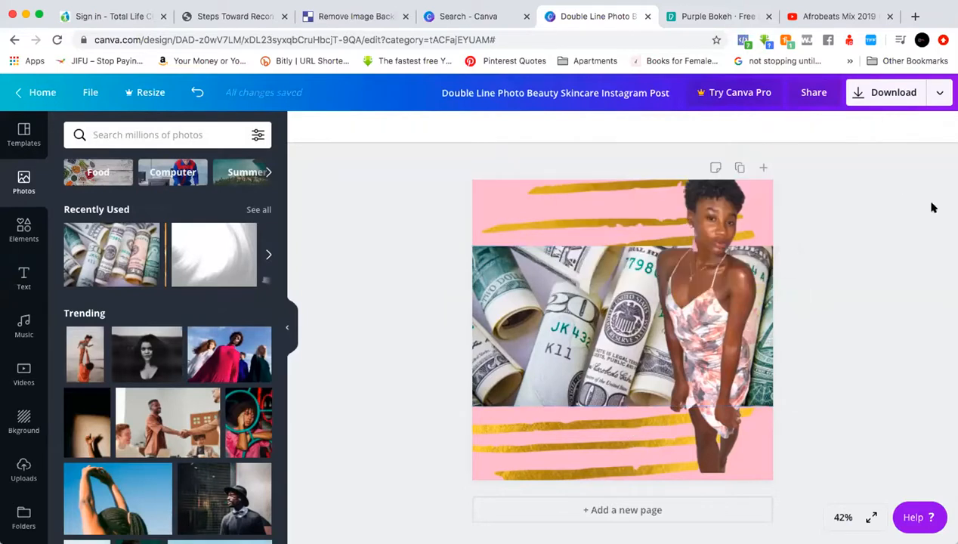
# Step: Set the dollar-bill photo's transparency to 35
pyautogui.click(558, 317)
pyautogui.click(830, 127)
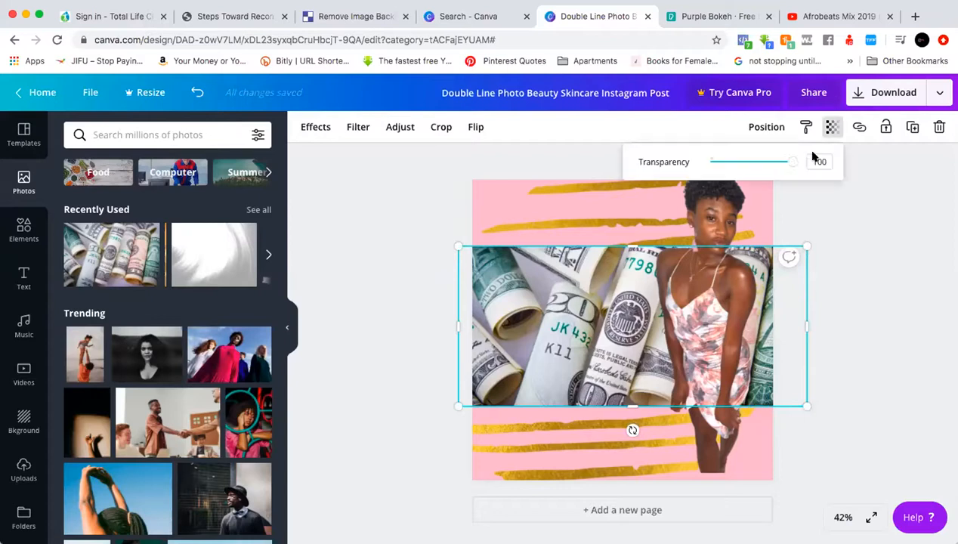
pyautogui.moveTo(786, 162); pyautogui.dragTo(737, 162)
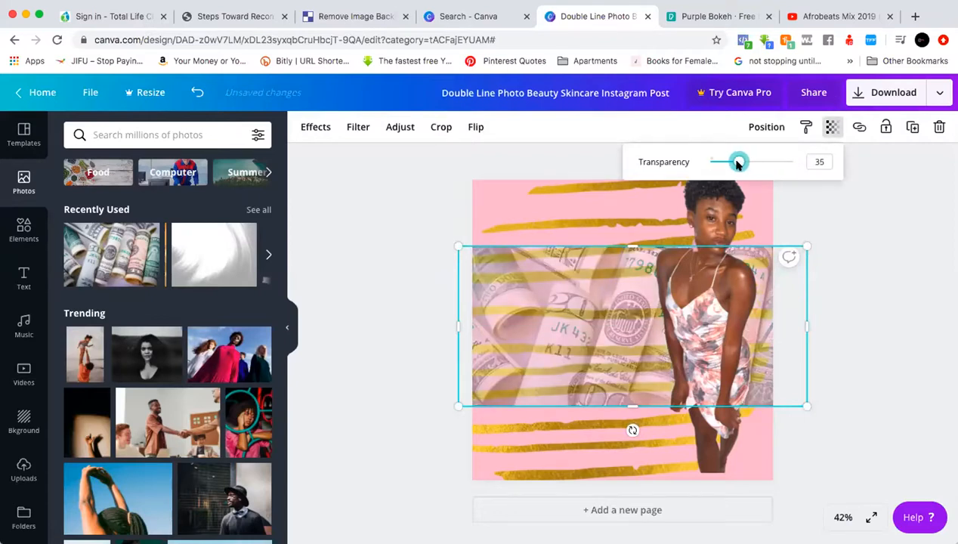
pyautogui.click(871, 243)
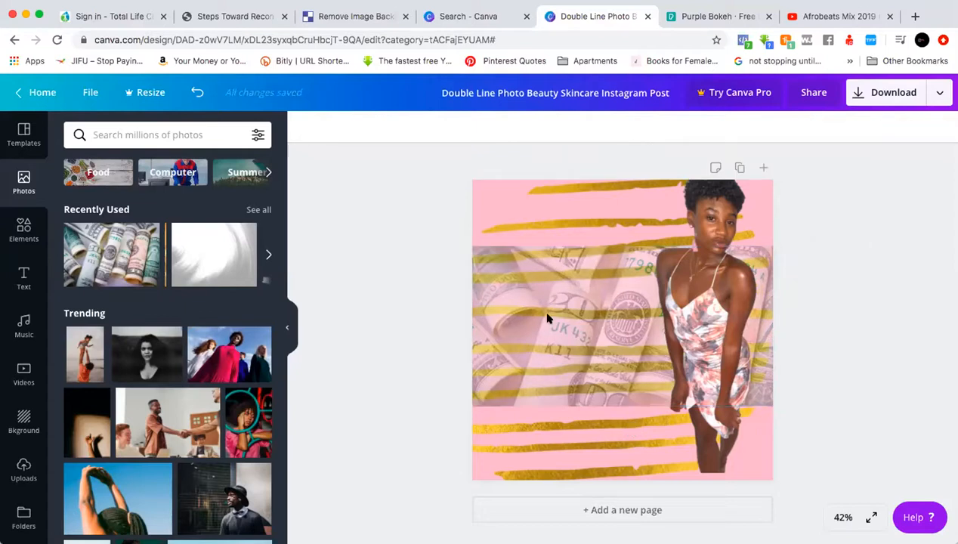
# Step: Move and enlarge the dollar-bill photo to cover the whole post, and lower its transparency value slightly further
pyautogui.moveTo(577, 321); pyautogui.dragTo(574, 215)
pyautogui.moveTo(620, 316); pyautogui.dragTo(689, 521)
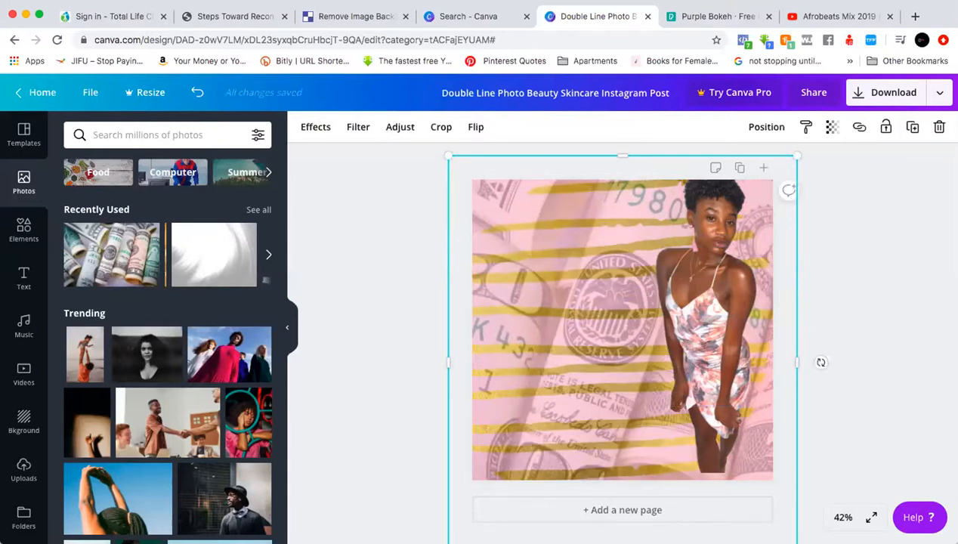
pyautogui.click(831, 126)
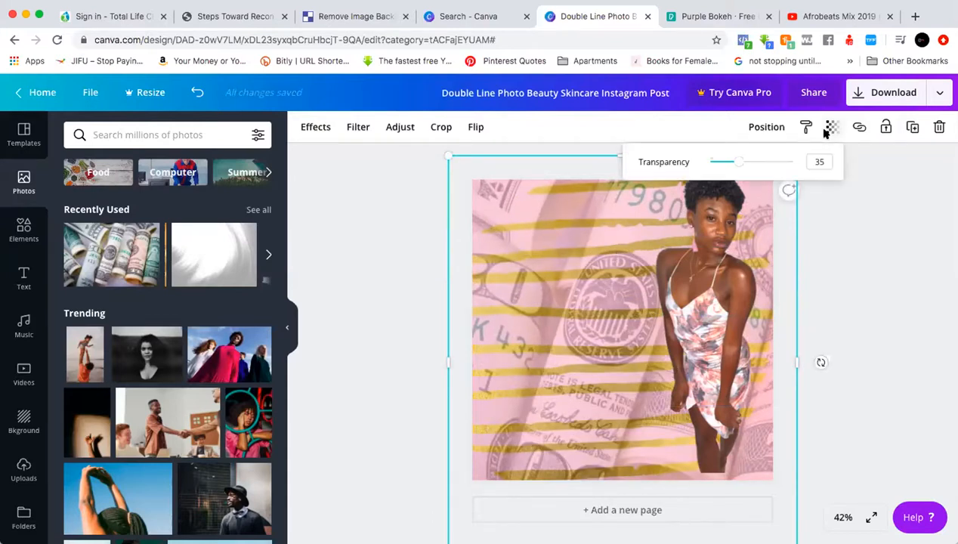
pyautogui.moveTo(738, 161)
pyautogui.mouseDown()
pyautogui.moveTo(715, 161)
pyautogui.moveTo(824, 169)
pyautogui.moveTo(729, 163)
pyautogui.moveTo(729, 173)
pyautogui.mouseUp()
pyautogui.click(607, 293)
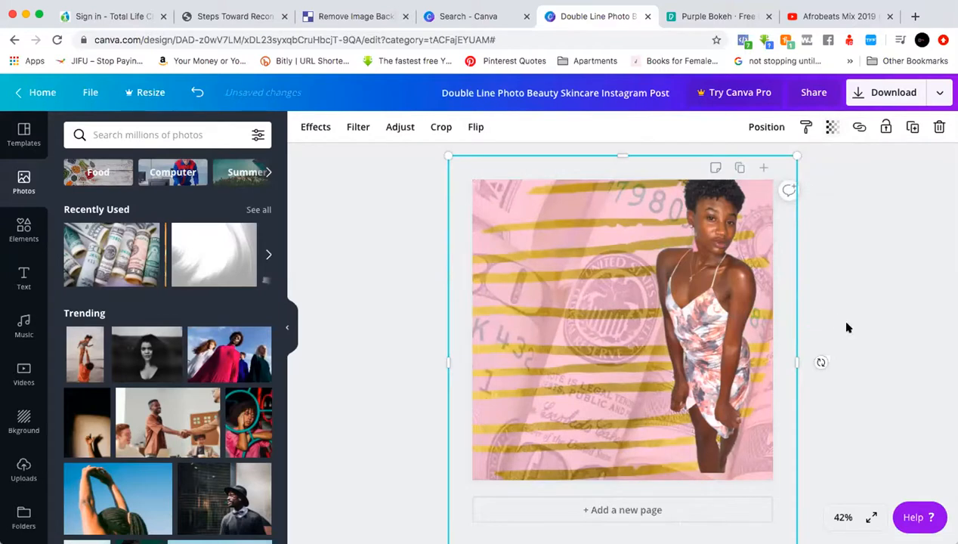
# Step: Try the post without the gold stripes behind the dollar-bill photo, and undo their removal
pyautogui.press('Delete')
pyautogui.click(624, 312)
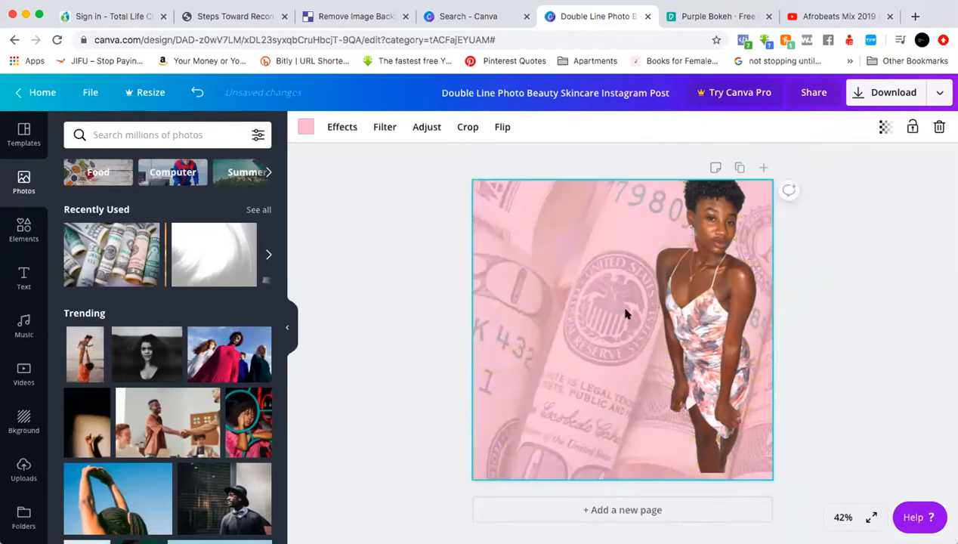
pyautogui.click(560, 170)
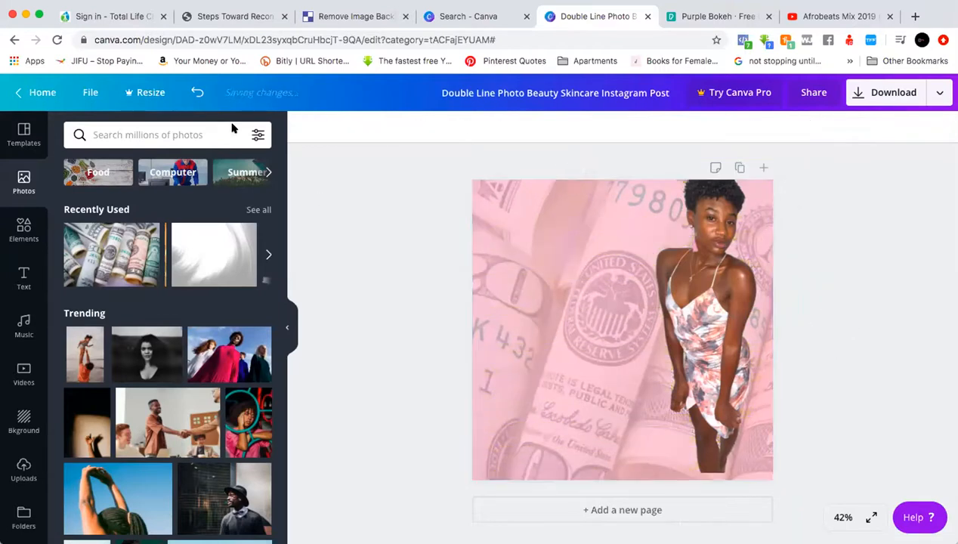
pyautogui.click(197, 93)
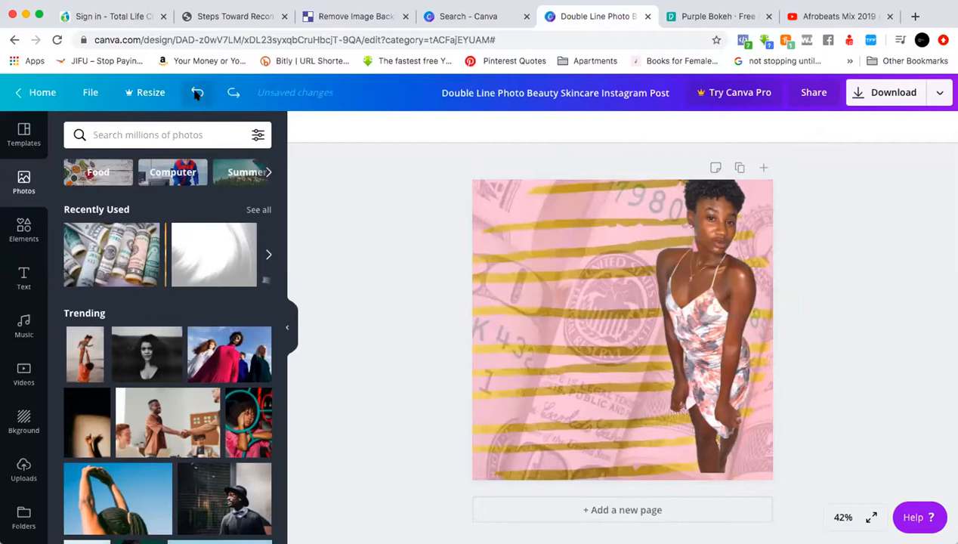
# Step: Add the "Cheers to the new year" font combination and move it to the upper-left area of the post
pyautogui.click(558, 274)
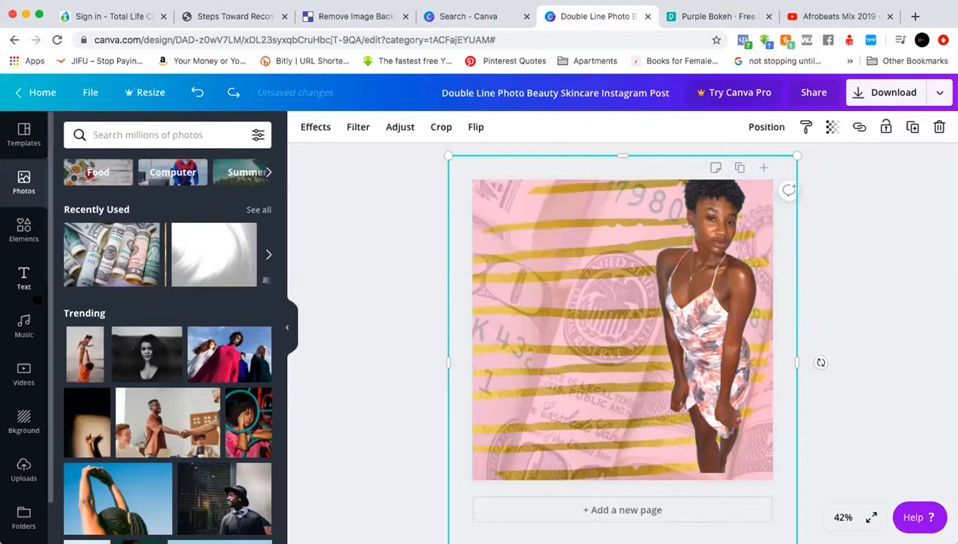
pyautogui.click(23, 276)
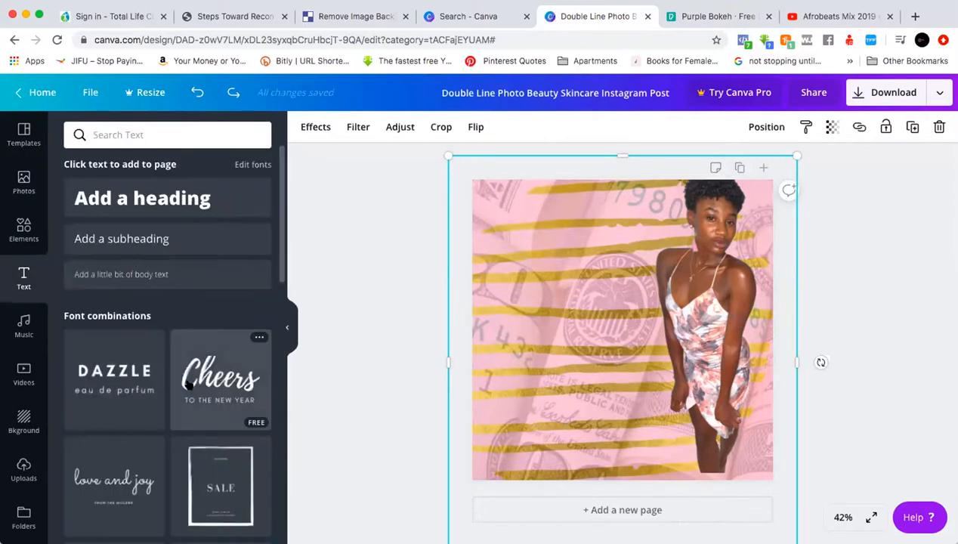
pyautogui.click(219, 378)
pyautogui.click(638, 323)
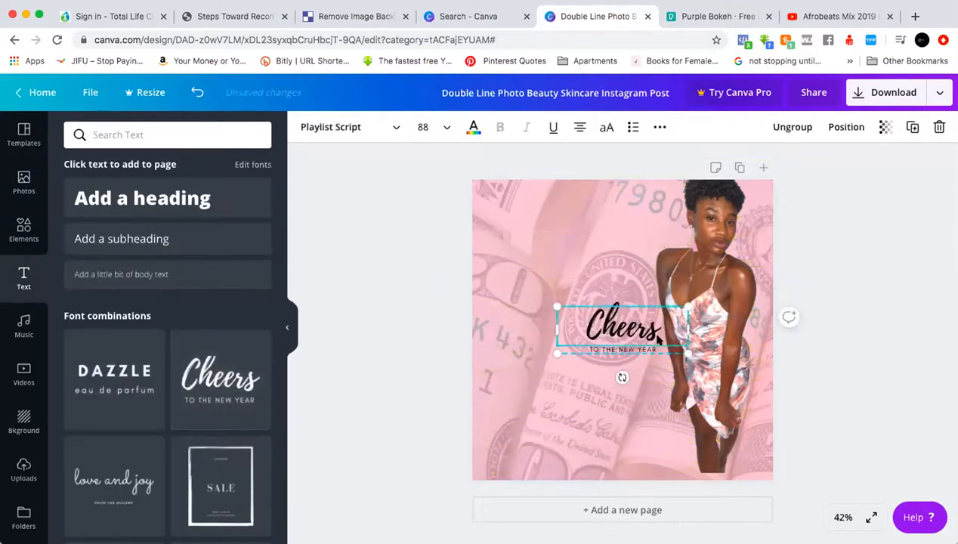
pyautogui.click(914, 209)
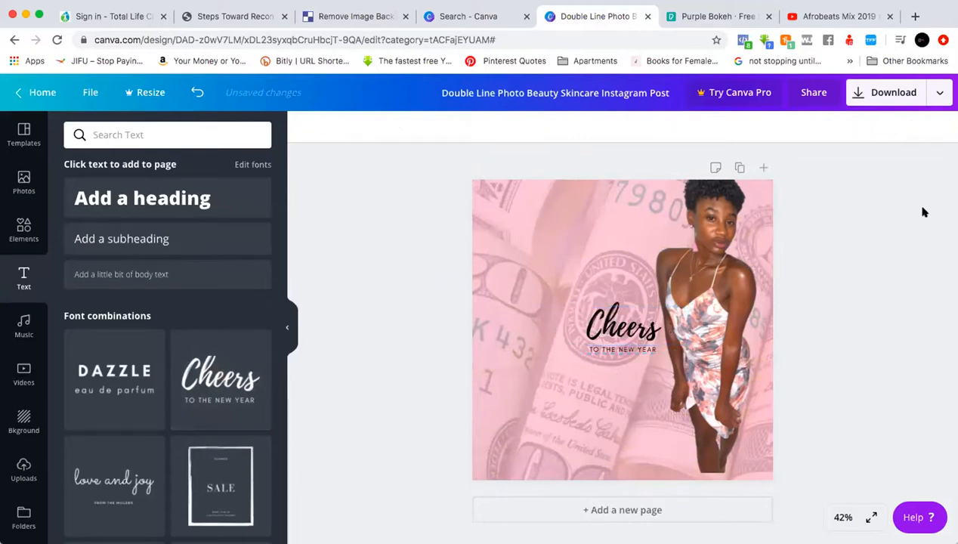
pyautogui.moveTo(637, 330); pyautogui.dragTo(583, 258)
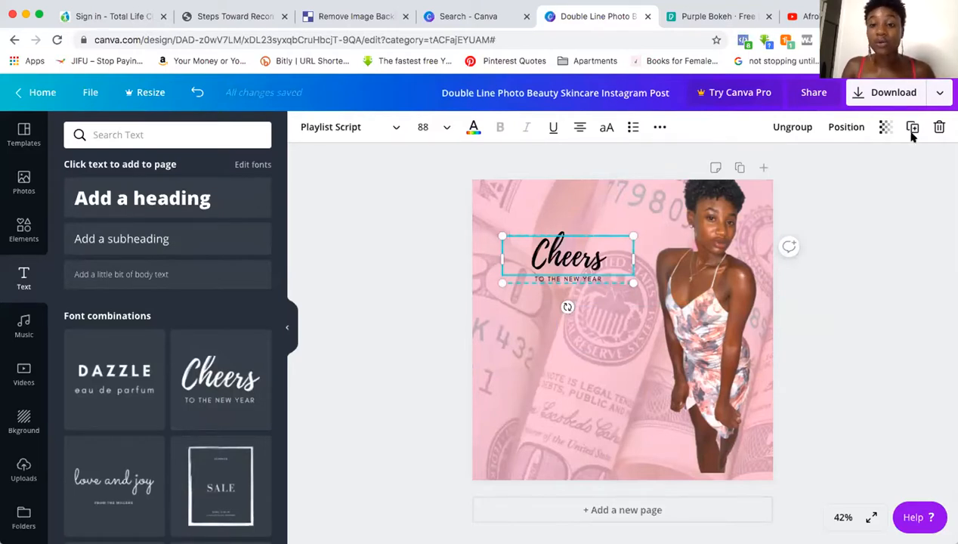
# Step: Switch to Clipping Magic and upload IMG_6065.jpeg to have its background removed, undoing any stray mark on the photo
pyautogui.click(344, 18)
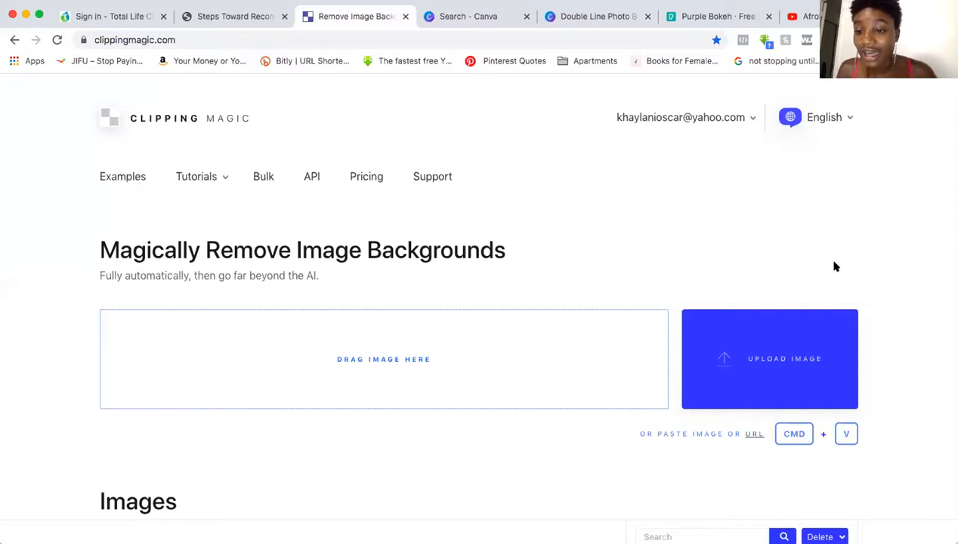
pyautogui.moveTo(793, 263); pyautogui.dragTo(513, 320)
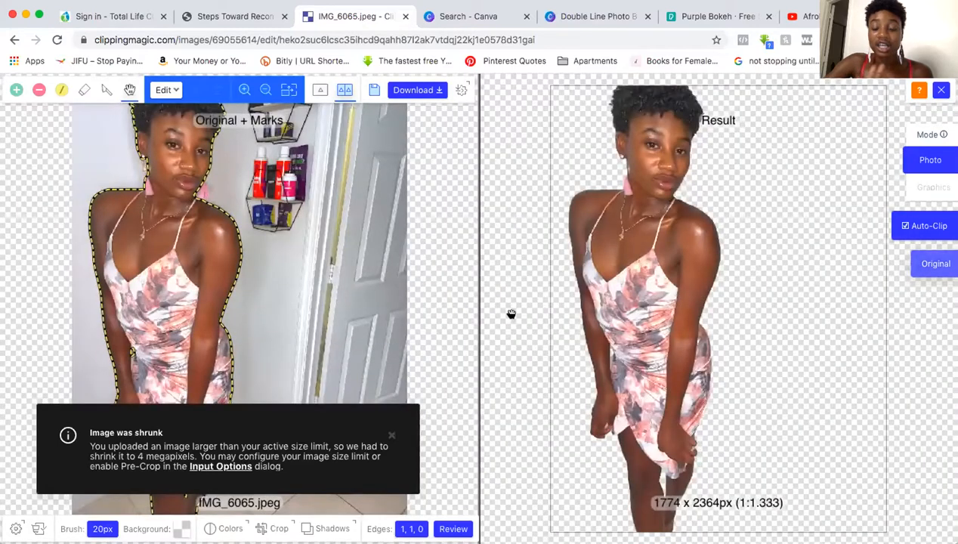
pyautogui.click(157, 258)
pyautogui.press('super+z')
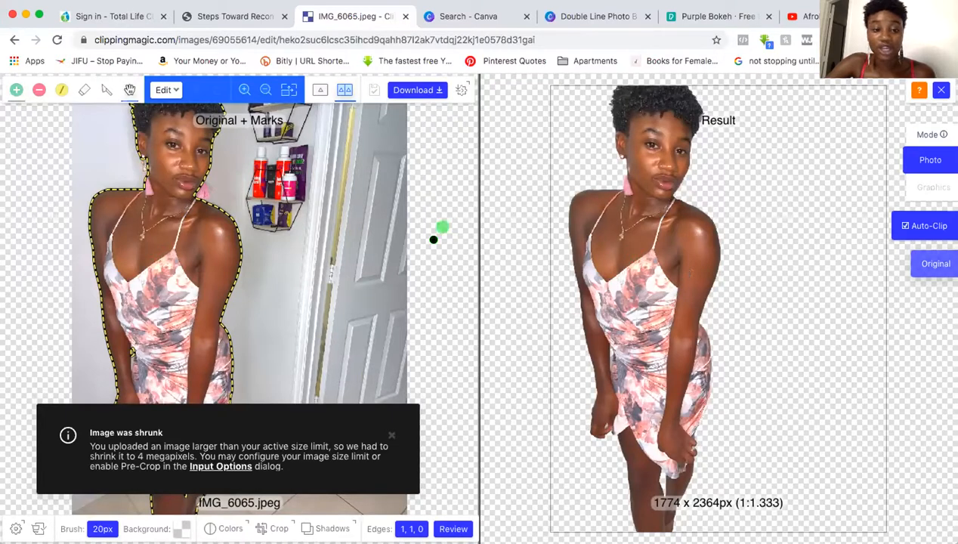
# Step: Download the clipped 1774 x 2364 px result of IMG_6065 as a PNG with a transparent background
pyautogui.click(407, 90)
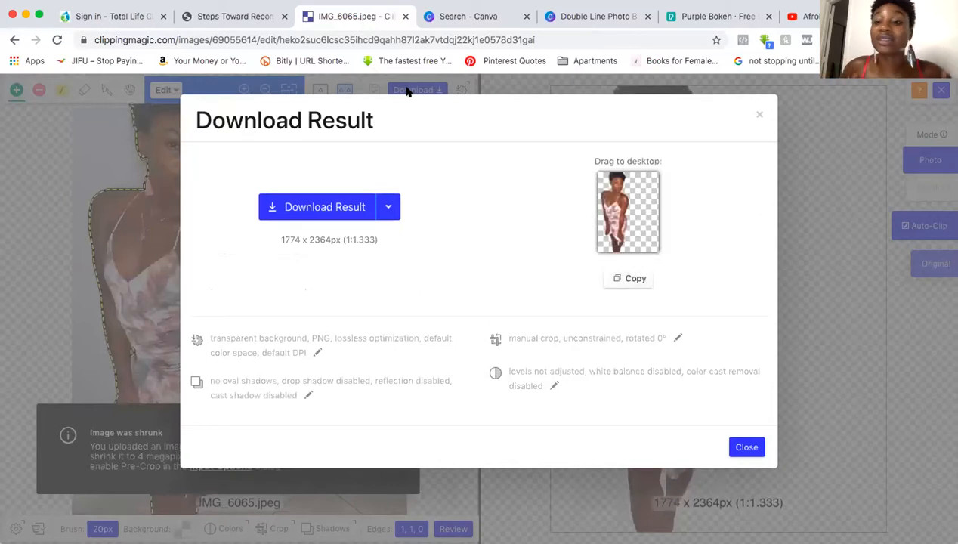
pyautogui.click(323, 205)
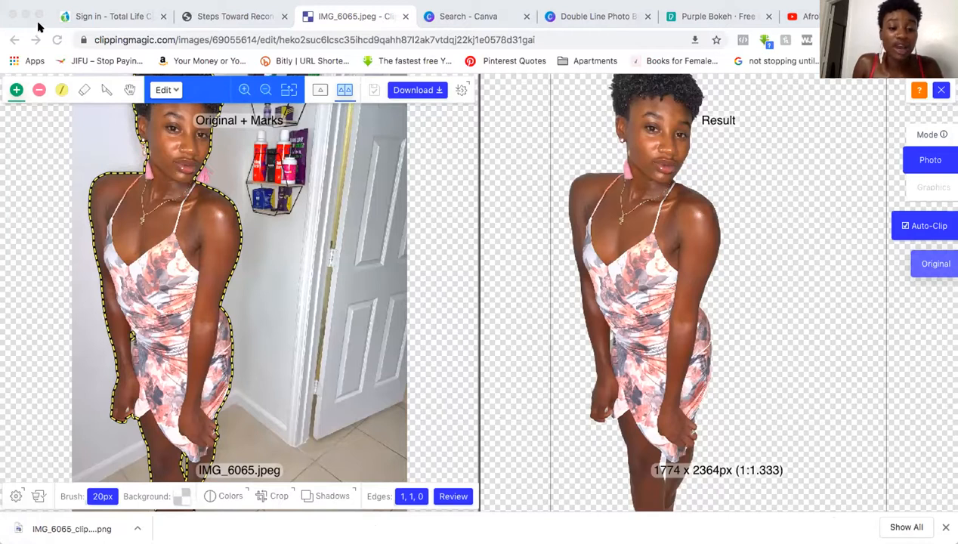
pyautogui.click(513, 169)
pyautogui.scroll(3, 519, 161)
pyautogui.scroll(-5, 519, 161)
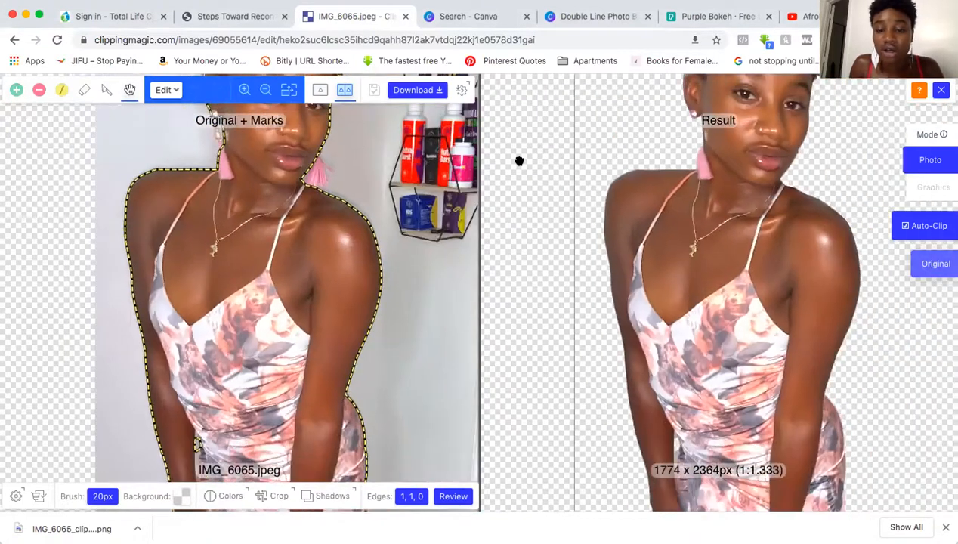
pyautogui.scroll(3, 574, 173)
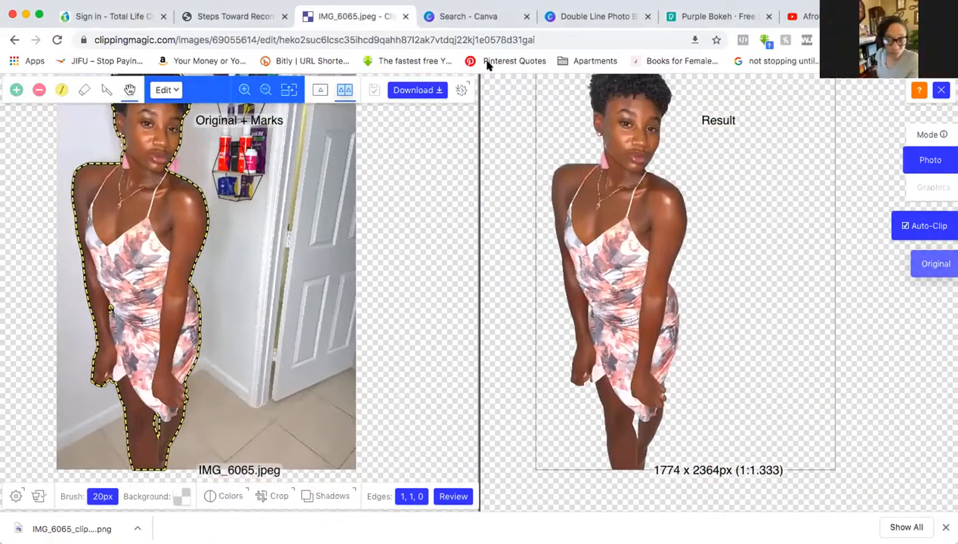
# Step: Switch back to the skincare post in Canva and move the woman's cutout slightly down and right to meet the bottom edge
pyautogui.click(252, 17)
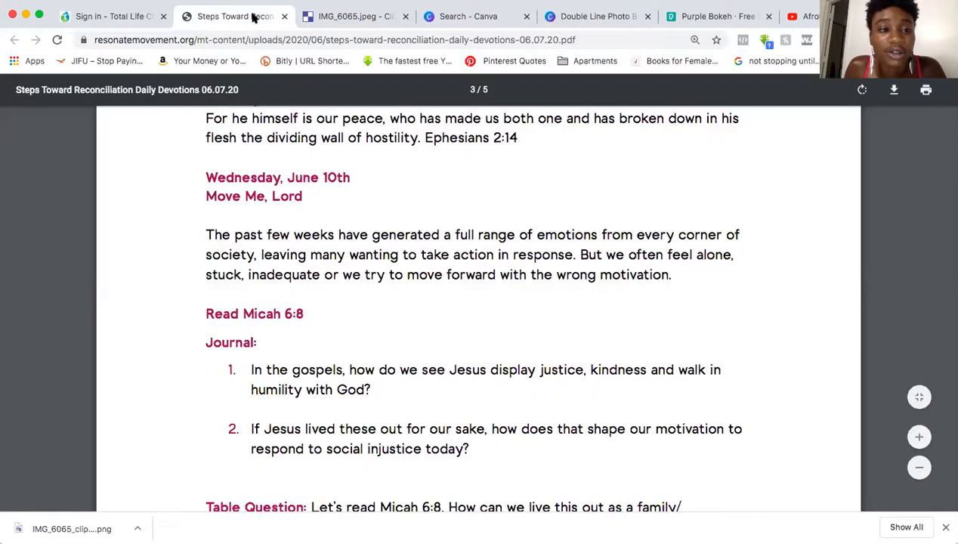
pyautogui.click(375, 17)
pyautogui.click(483, 15)
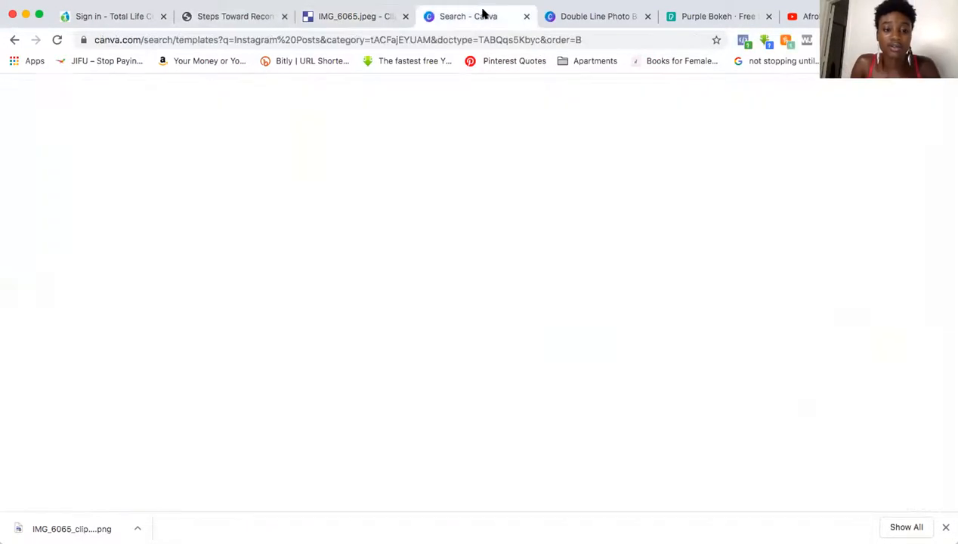
pyautogui.click(580, 15)
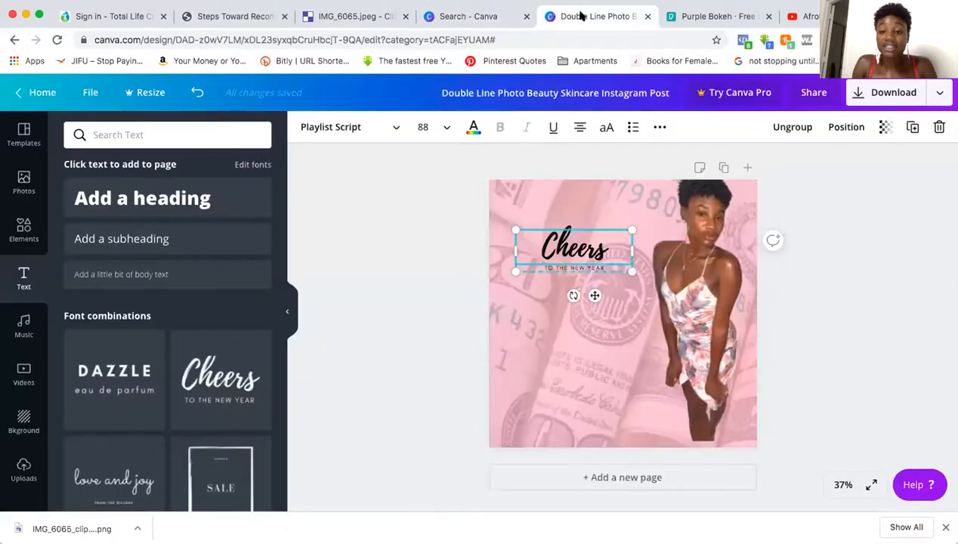
pyautogui.moveTo(678, 290); pyautogui.dragTo(689, 302)
# Step: Delete the dollar-bill background photo and the "Cheers" text from the post
pyautogui.click(582, 304)
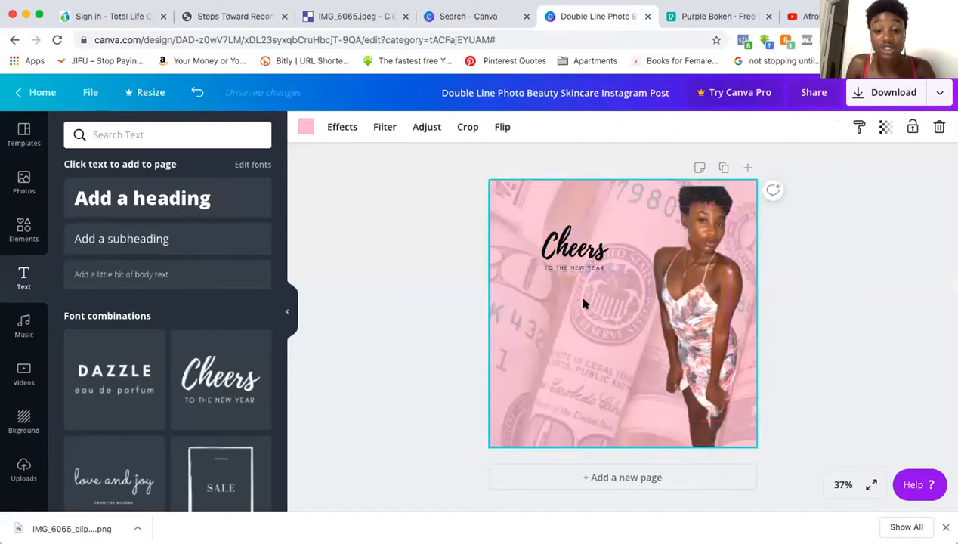
pyautogui.press('Delete')
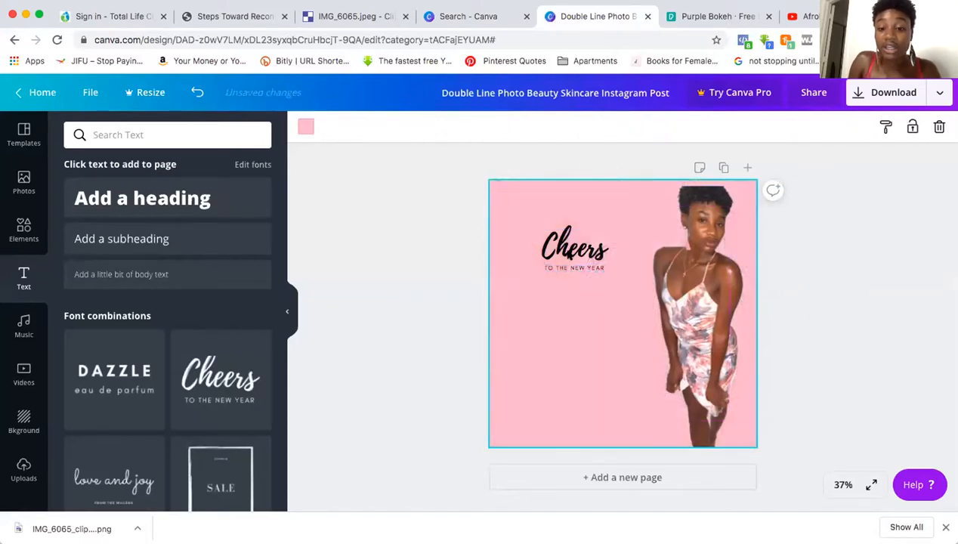
pyautogui.click(566, 251)
pyautogui.press('Delete')
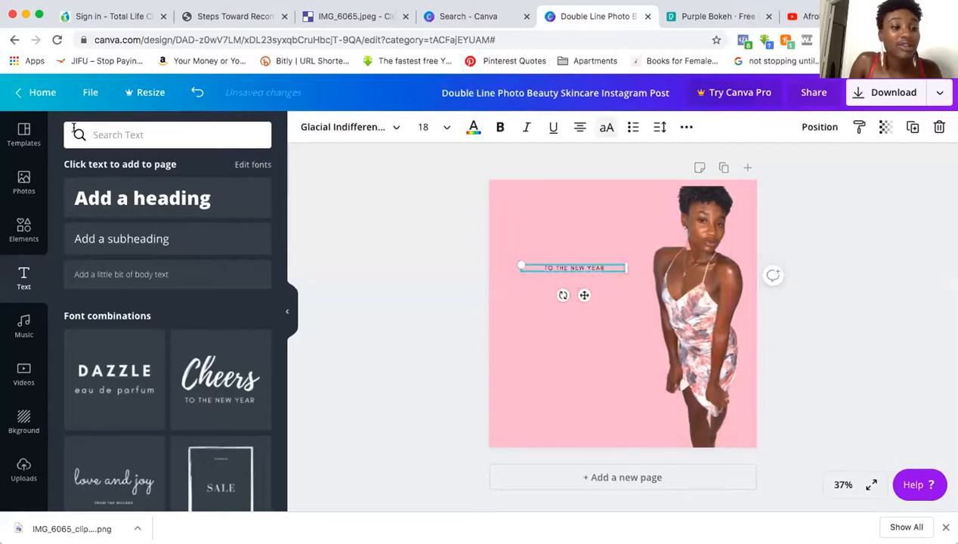
# Step: Return to the Canva home page, look up the Instagram Post format and start a blank Instagram Post design
pyautogui.click(30, 92)
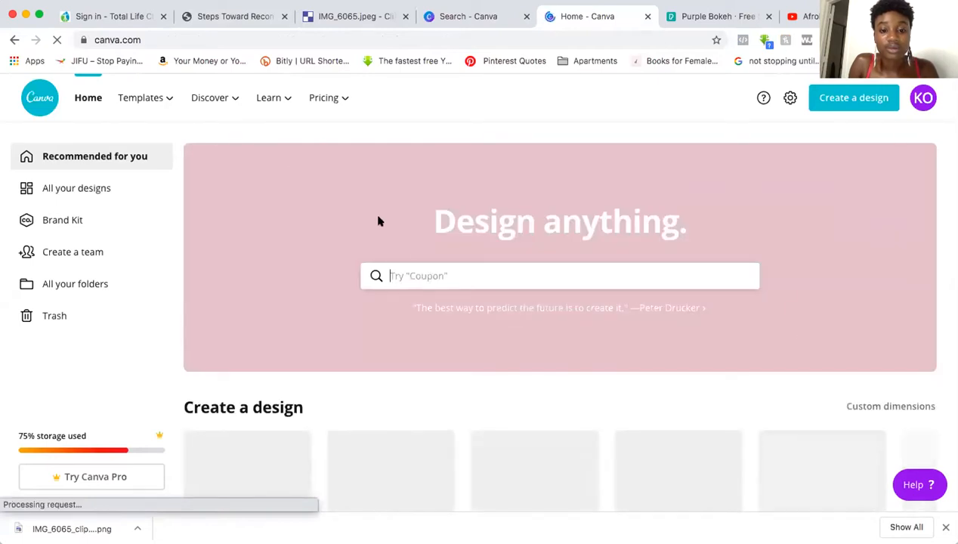
pyautogui.scroll(-5, 380, 221)
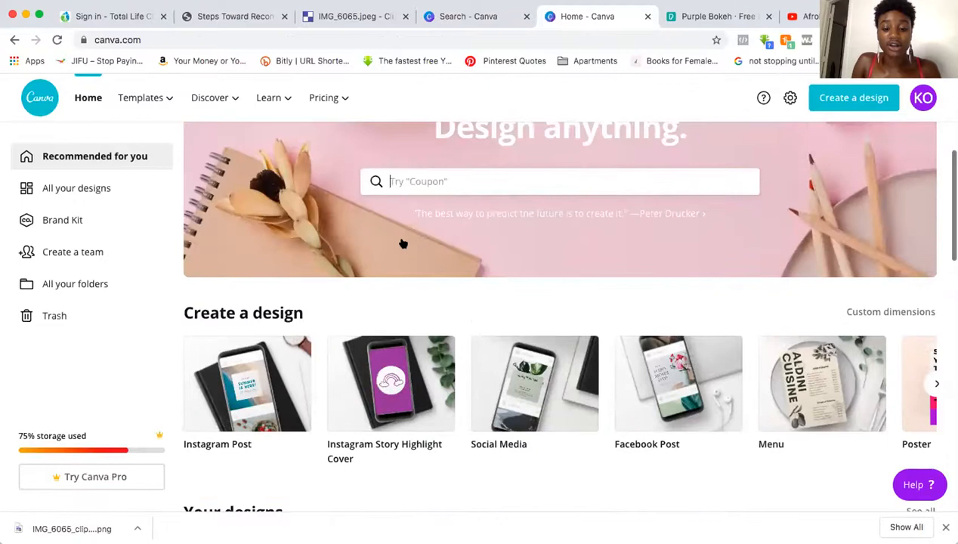
pyautogui.scroll(-3, 402, 237)
pyautogui.scroll(-5, 402, 241)
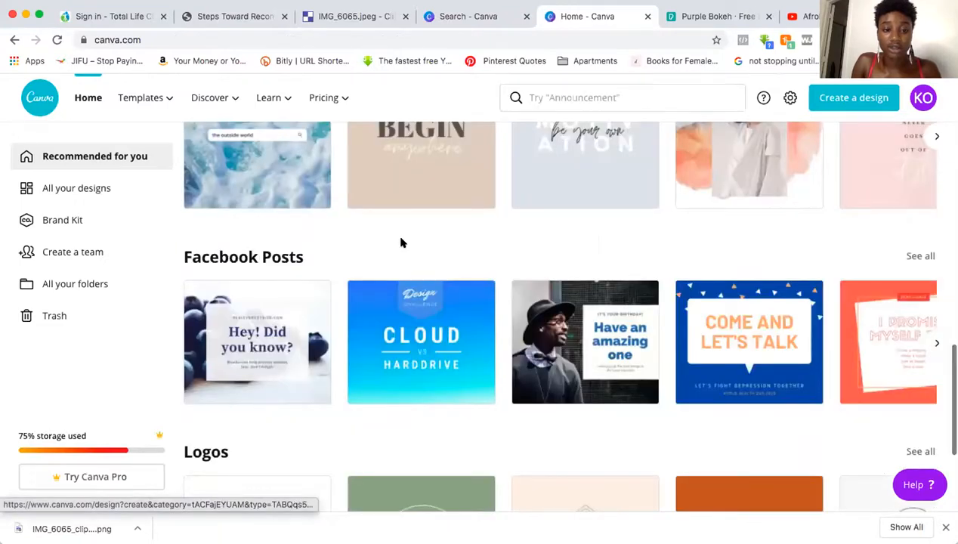
pyautogui.scroll(3, 402, 242)
pyautogui.scroll(5, 421, 242)
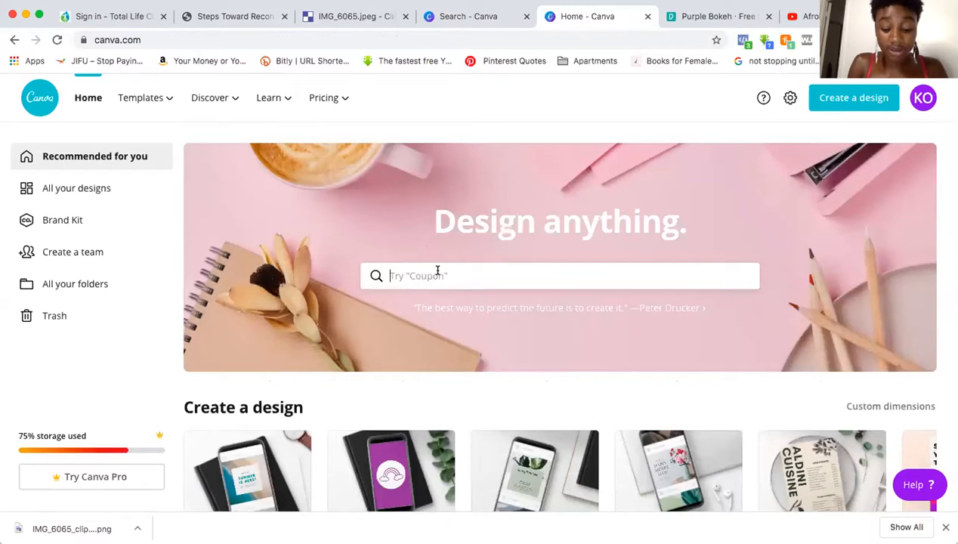
pyautogui.write('instagram Post')
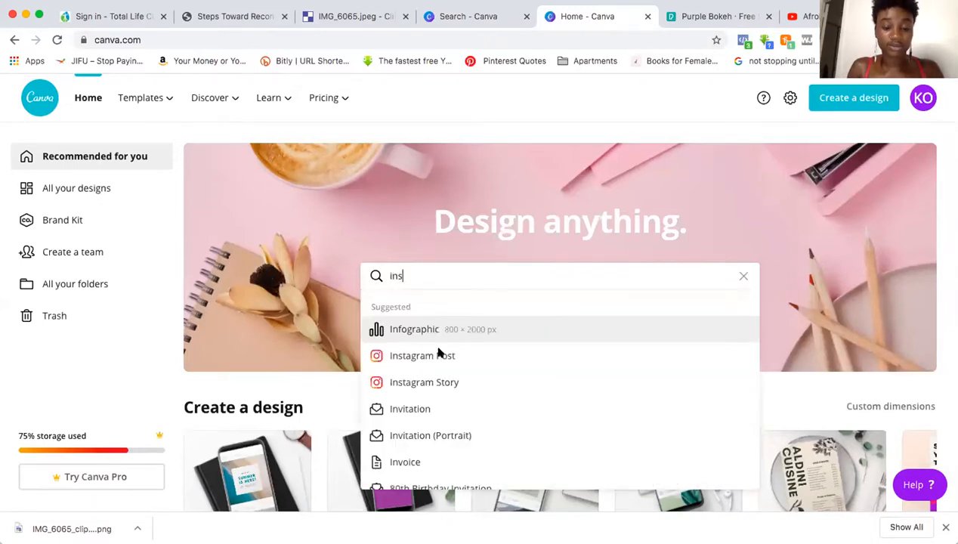
pyautogui.click(438, 354)
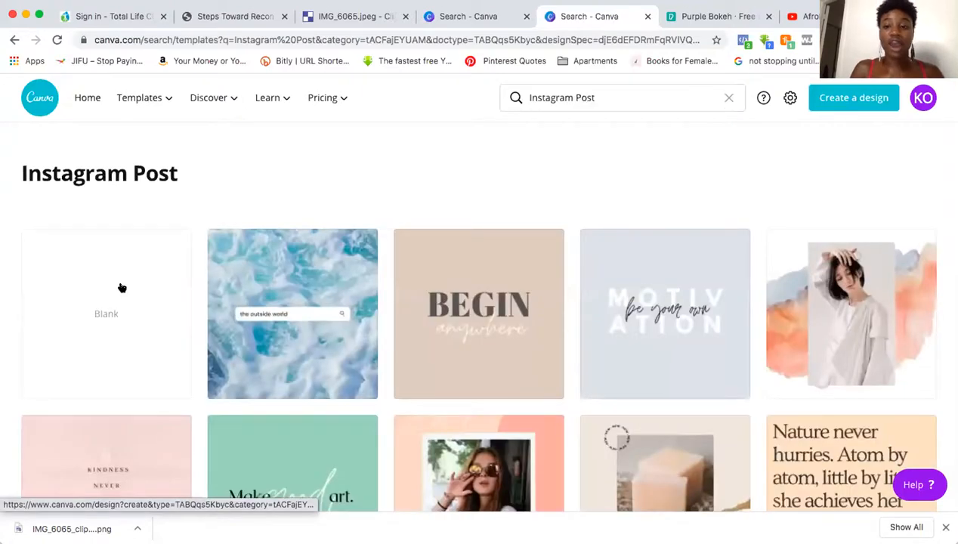
pyautogui.click(122, 288)
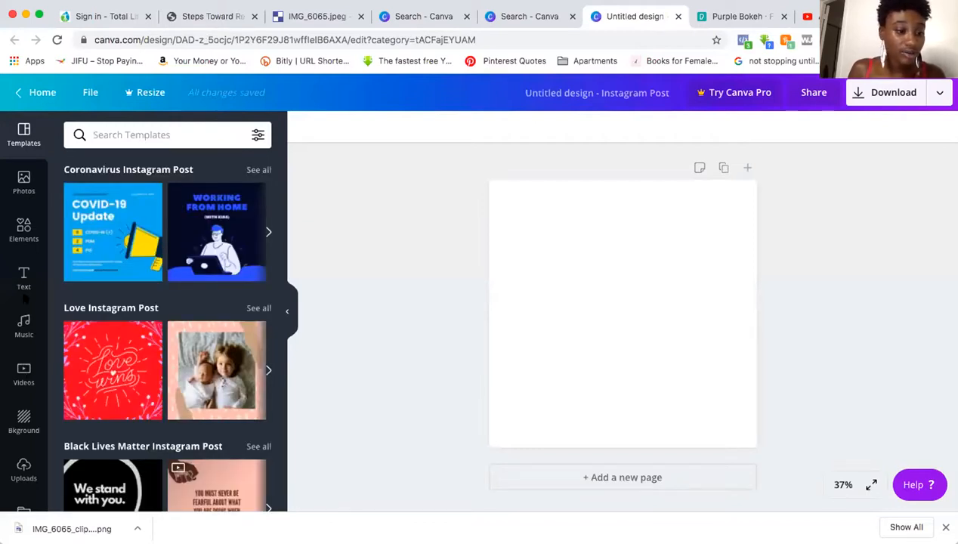
# Step: Place the uploaded cutout of the woman in the floral dress on the upper right of the blank page
pyautogui.scroll(-1, 17, 442)
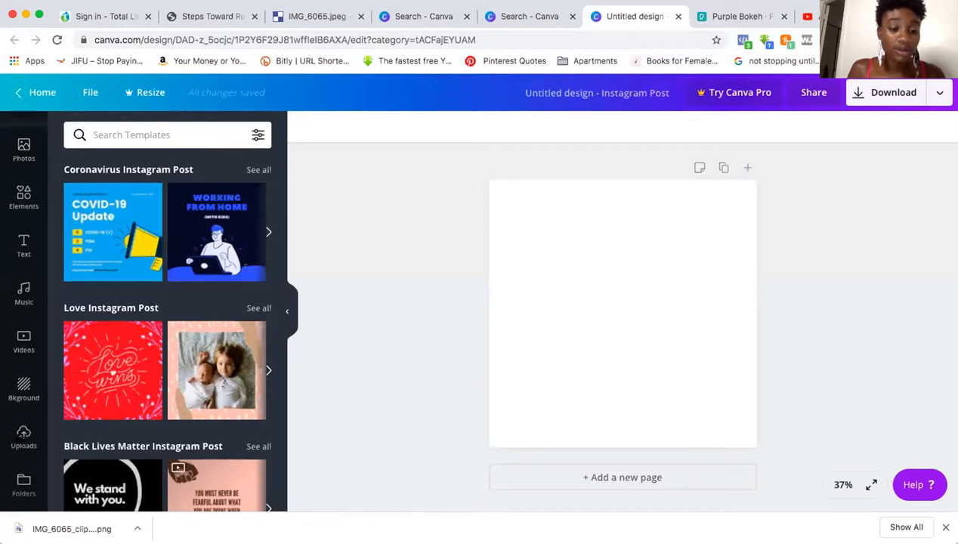
pyautogui.click(22, 435)
pyautogui.moveTo(84, 270); pyautogui.dragTo(635, 271)
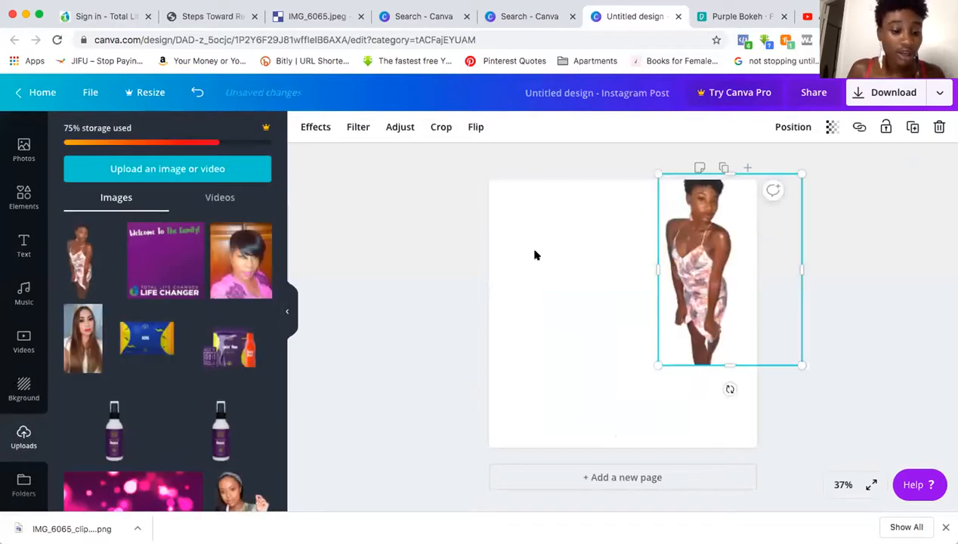
# Step: Add the uploaded cutout of the woman in the green top at the page's lower-left corner and shift the floral-dress cutout to the upper-right corner
pyautogui.scroll(-3, 144, 357)
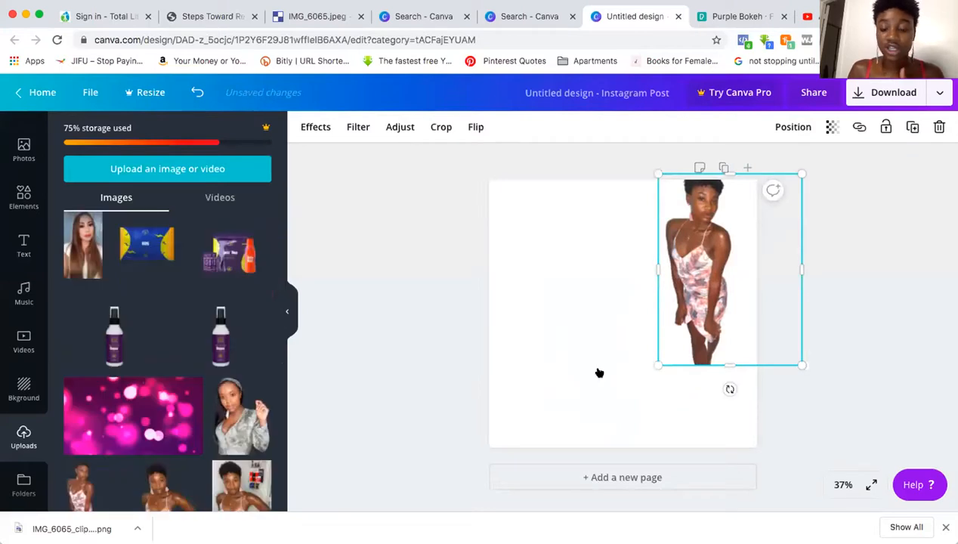
pyautogui.moveTo(598, 372); pyautogui.dragTo(599, 371)
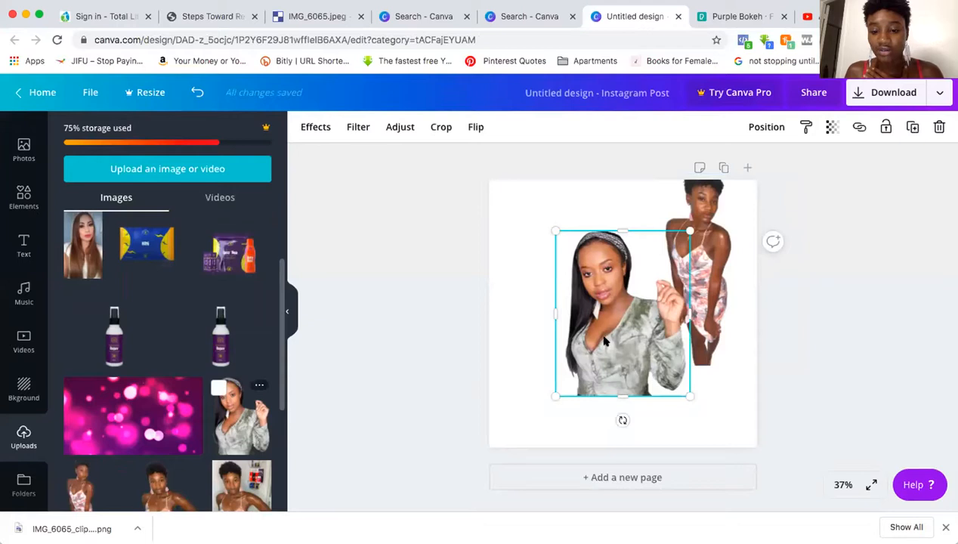
pyautogui.moveTo(604, 341); pyautogui.dragTo(555, 375)
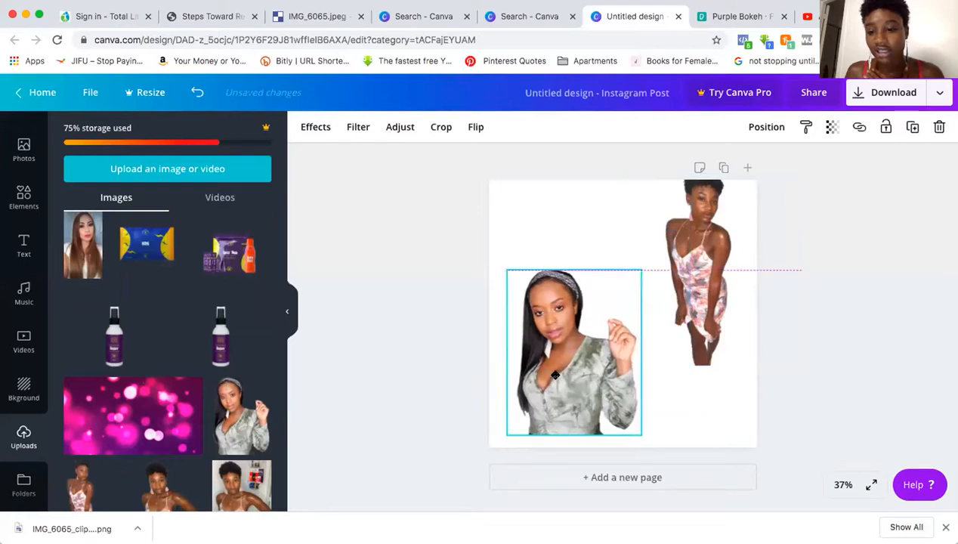
pyautogui.moveTo(706, 251); pyautogui.dragTo(732, 255)
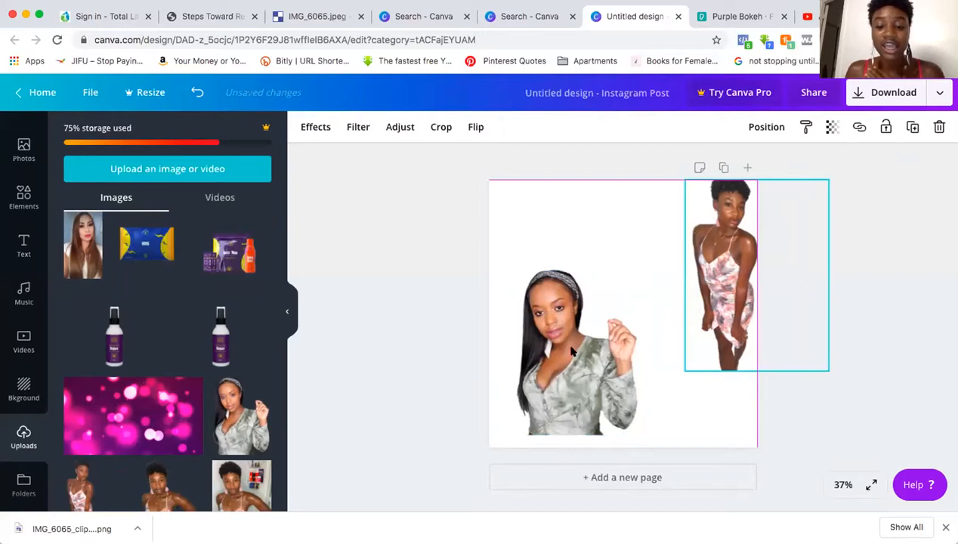
pyautogui.moveTo(539, 371); pyautogui.dragTo(544, 370)
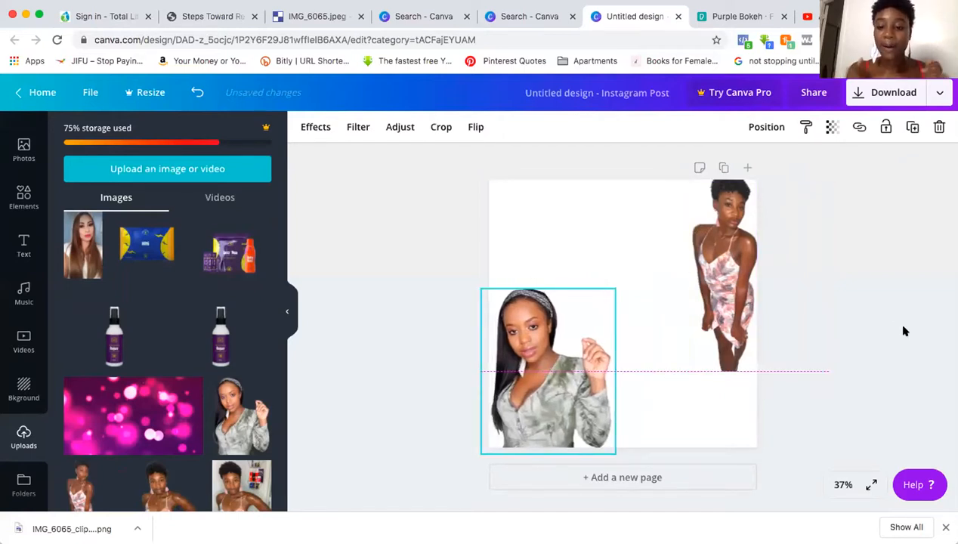
pyautogui.click(902, 329)
# Step: Try several photo colors on the page background and settle on the dusty pink from the floral-dress photo
pyautogui.click(562, 238)
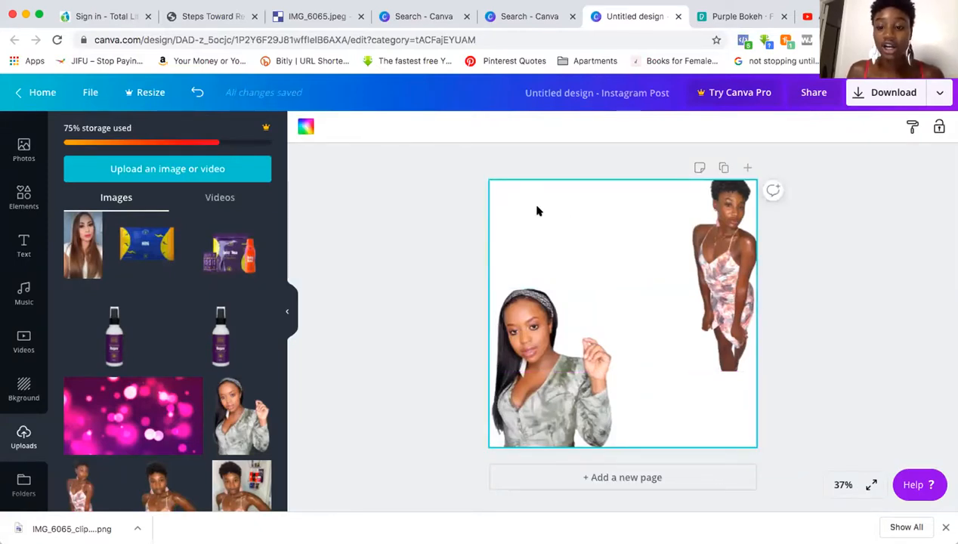
pyautogui.click(301, 128)
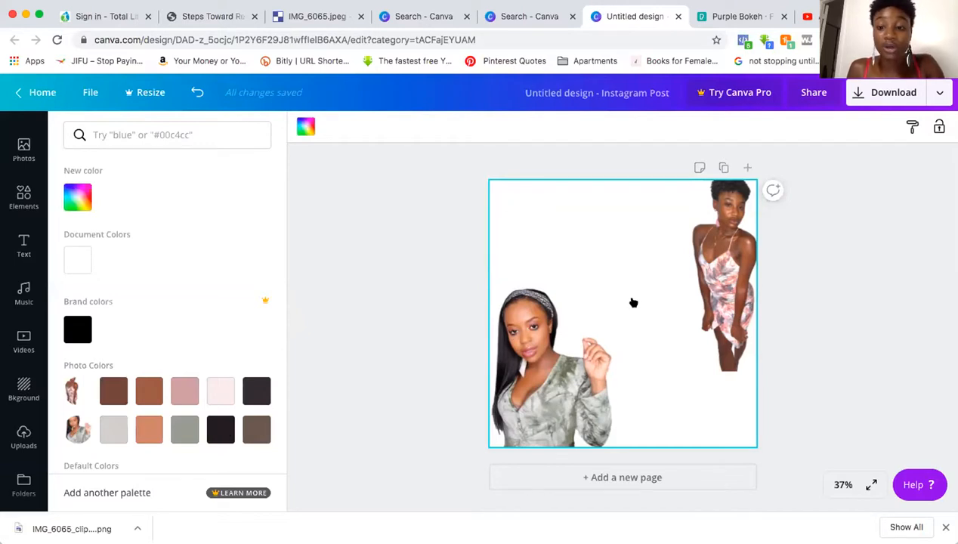
pyautogui.click(184, 393)
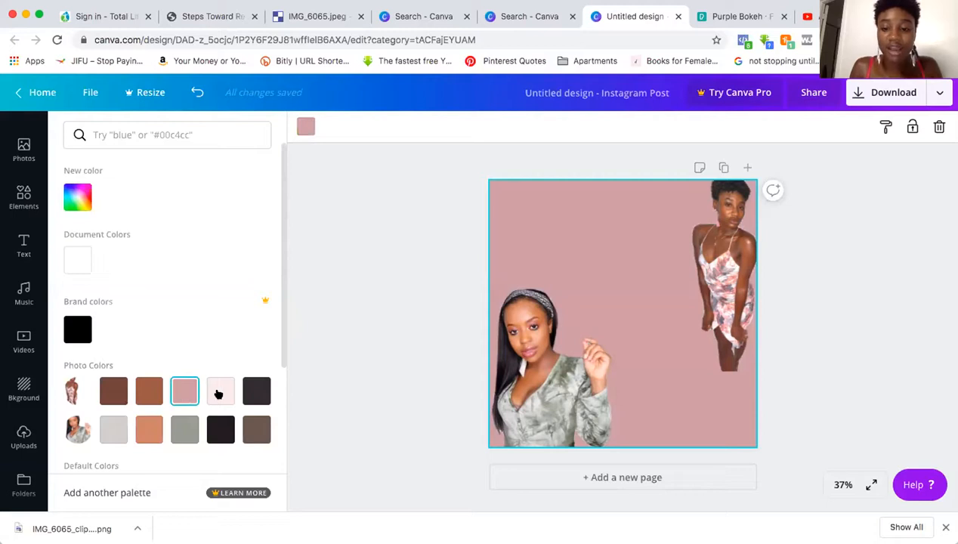
pyautogui.click(261, 424)
pyautogui.click(158, 422)
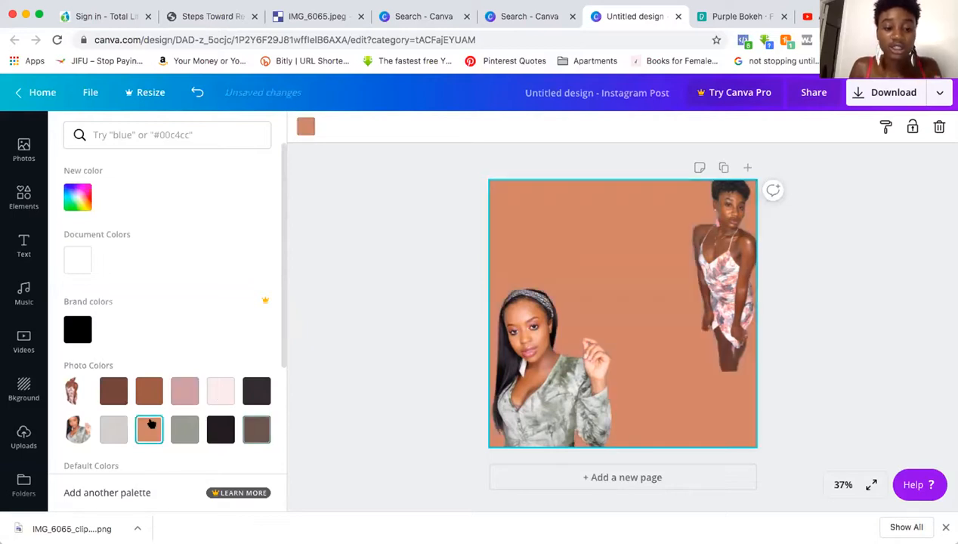
pyautogui.click(184, 392)
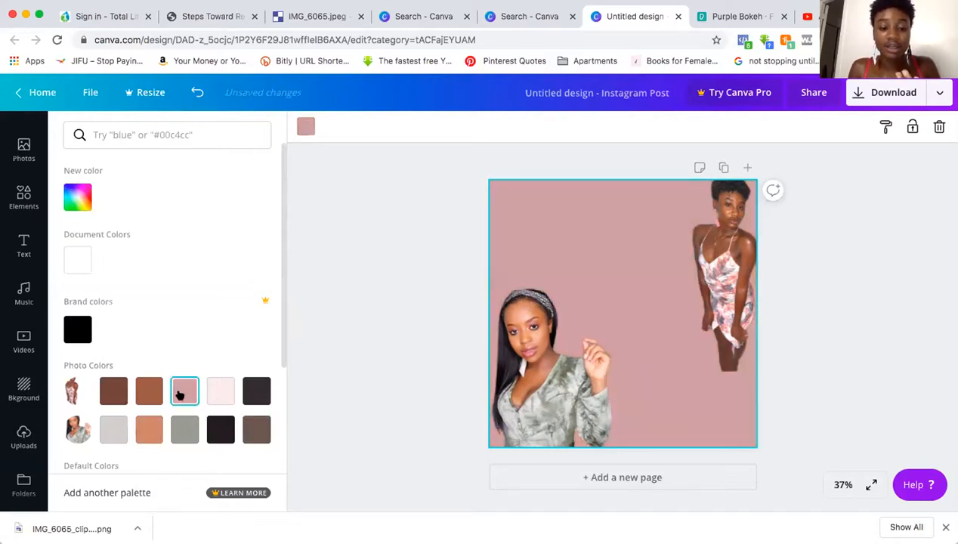
pyautogui.click(223, 393)
pyautogui.click(140, 393)
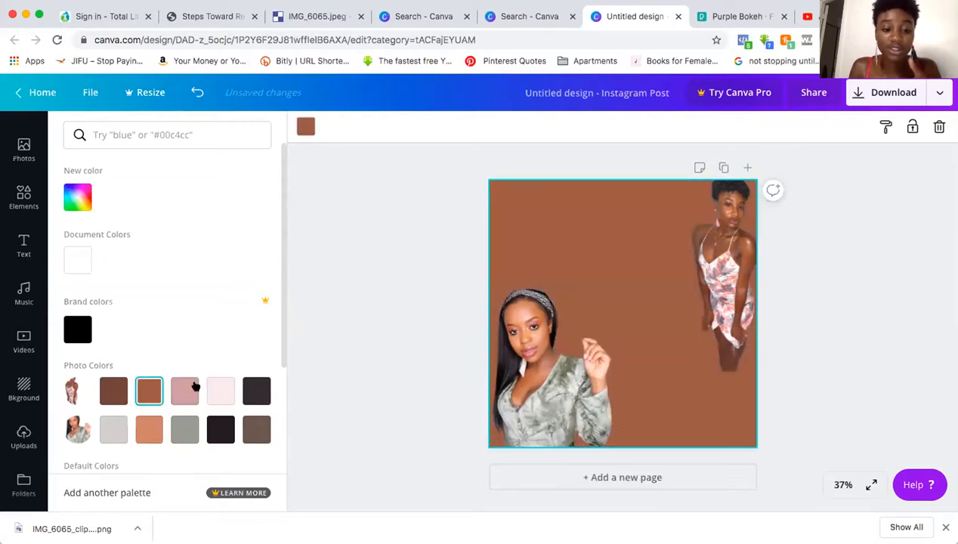
pyautogui.click(185, 390)
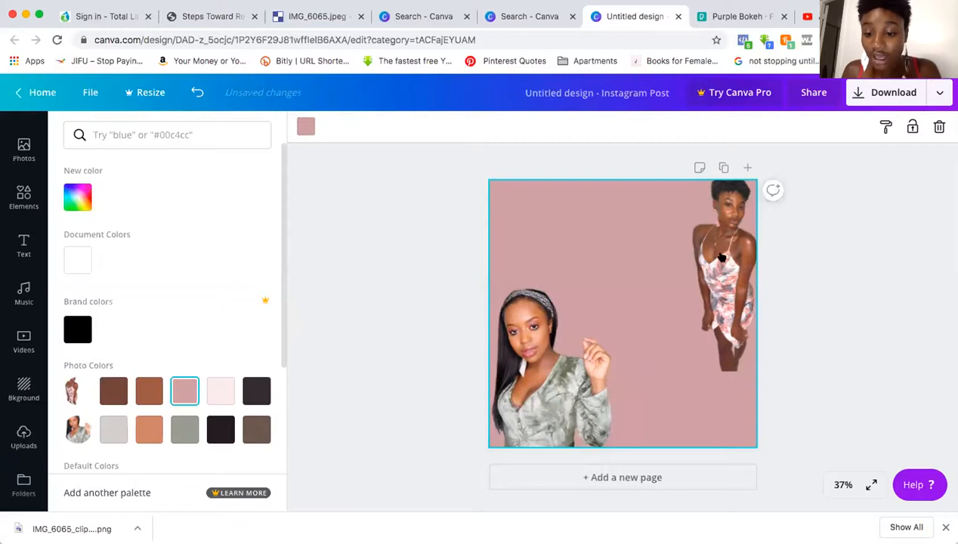
# Step: Enlarge the floral-dress woman's cutout slightly and align it with the page's upper edge
pyautogui.click(677, 371)
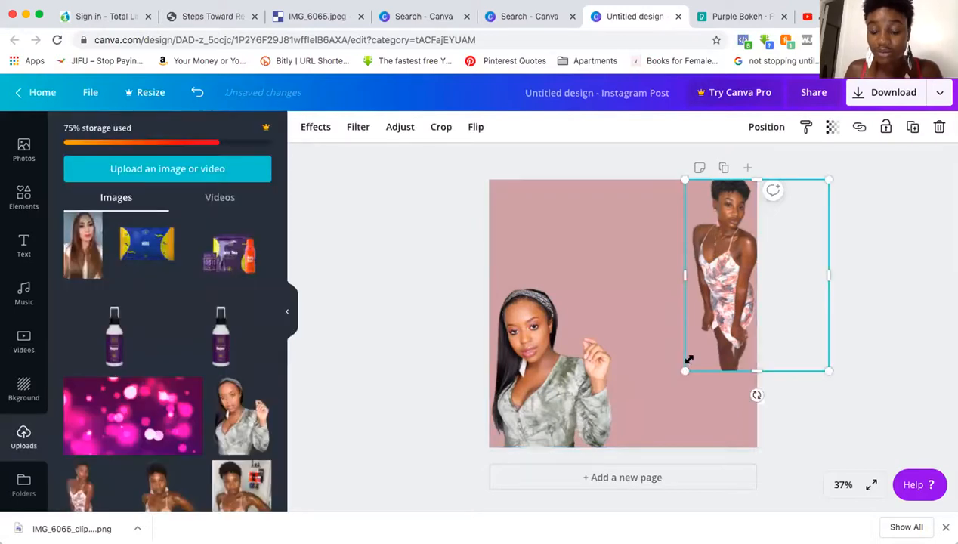
pyautogui.moveTo(684, 369); pyautogui.dragTo(681, 375)
pyautogui.click(773, 189)
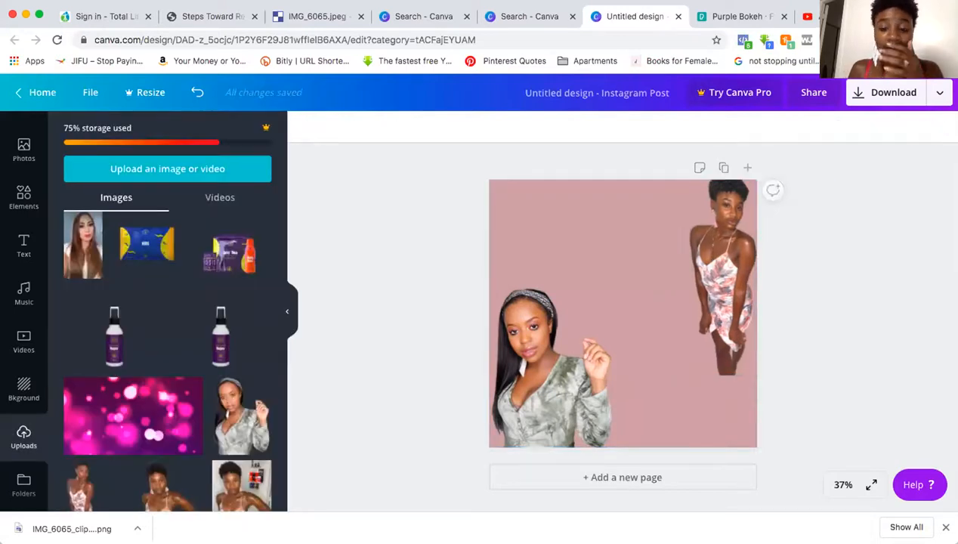
pyautogui.click(725, 276)
pyautogui.moveTo(725, 277); pyautogui.dragTo(725, 286)
pyautogui.click(934, 308)
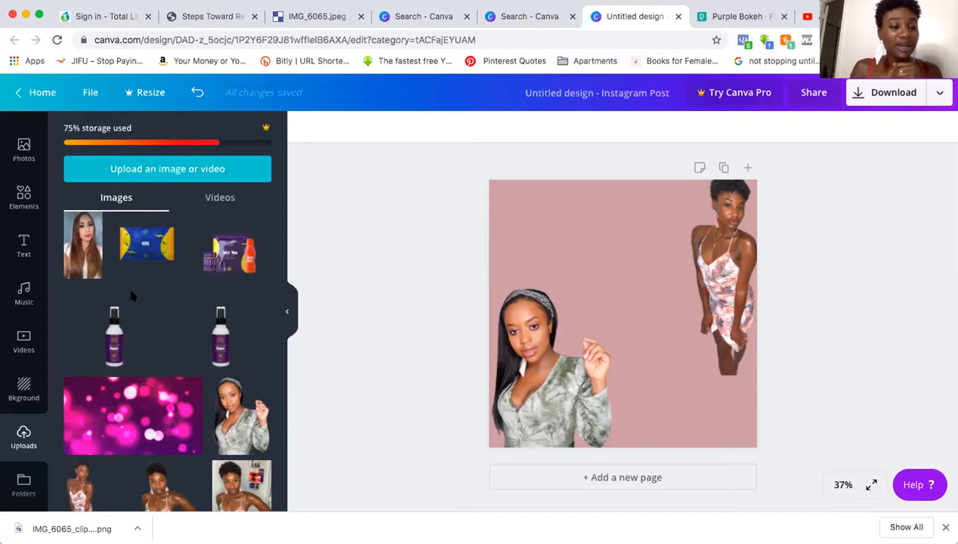
# Step: Search the photo library for "money" and add the dollar-bill photo to the page
pyautogui.scroll(2, 132, 293)
pyautogui.click(11, 147)
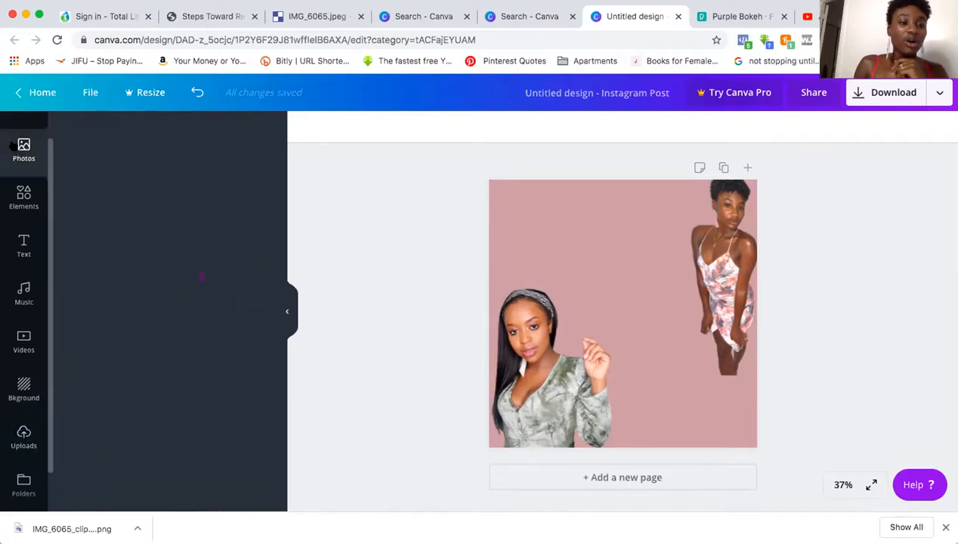
pyautogui.click(113, 134)
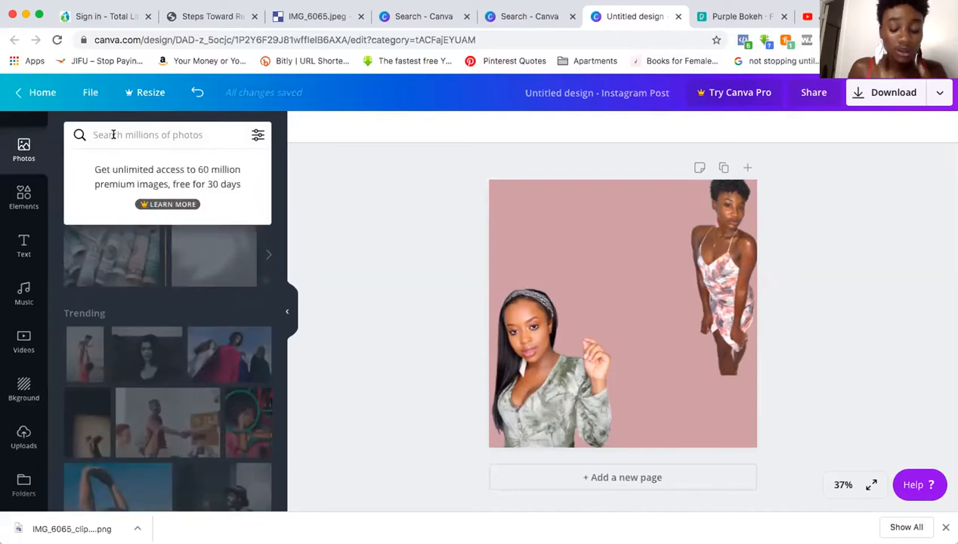
pyautogui.write('money')
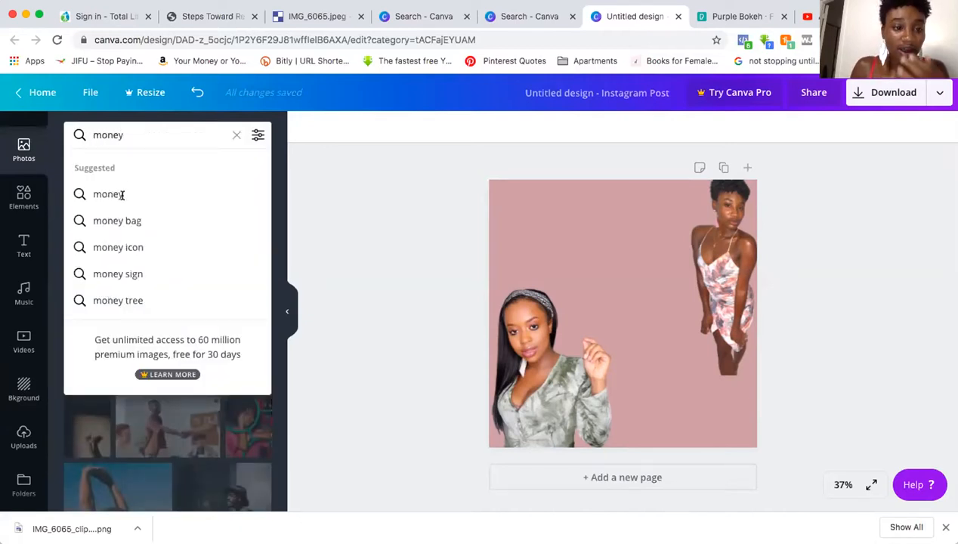
pyautogui.click(120, 194)
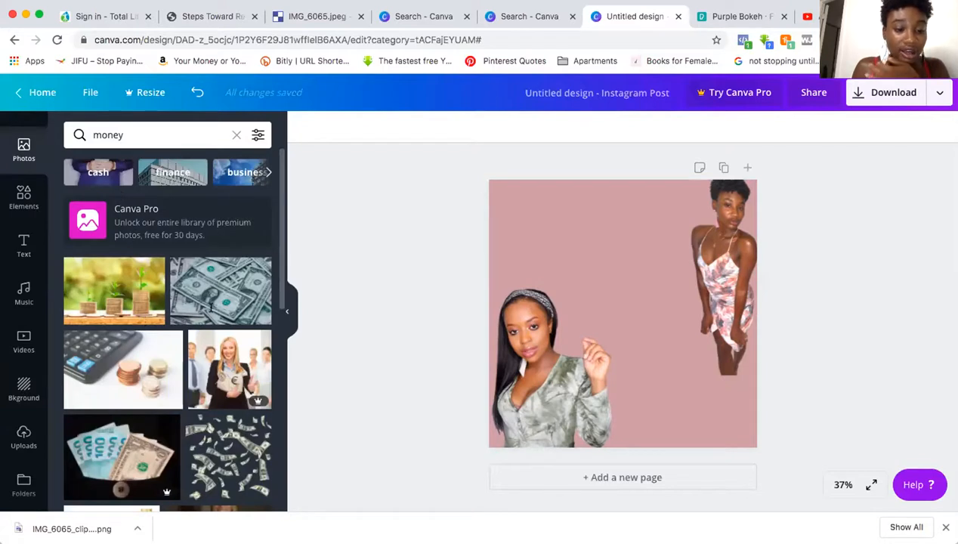
pyautogui.click(243, 290)
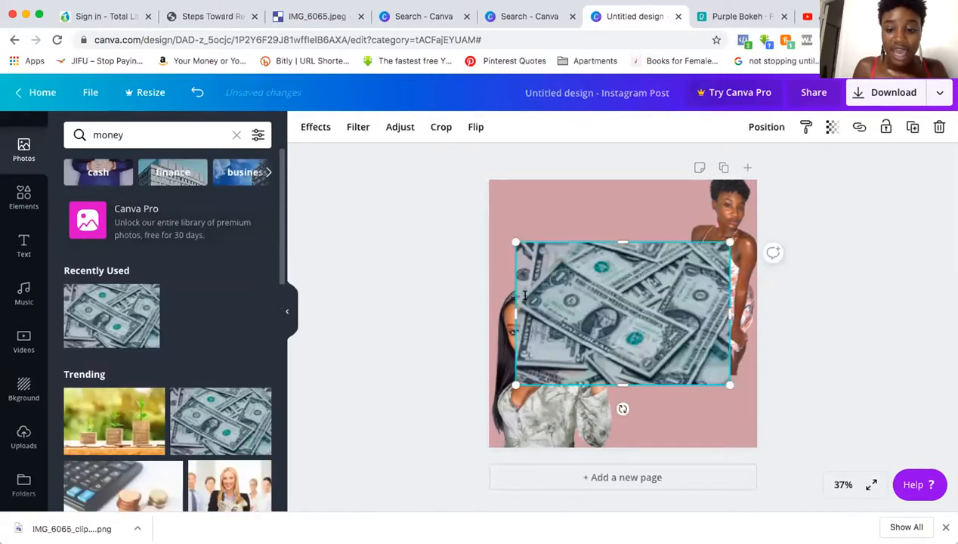
# Step: Move the dollar-bill photo to the page's left edge and widen it across the full page width
pyautogui.moveTo(587, 306); pyautogui.dragTo(549, 306)
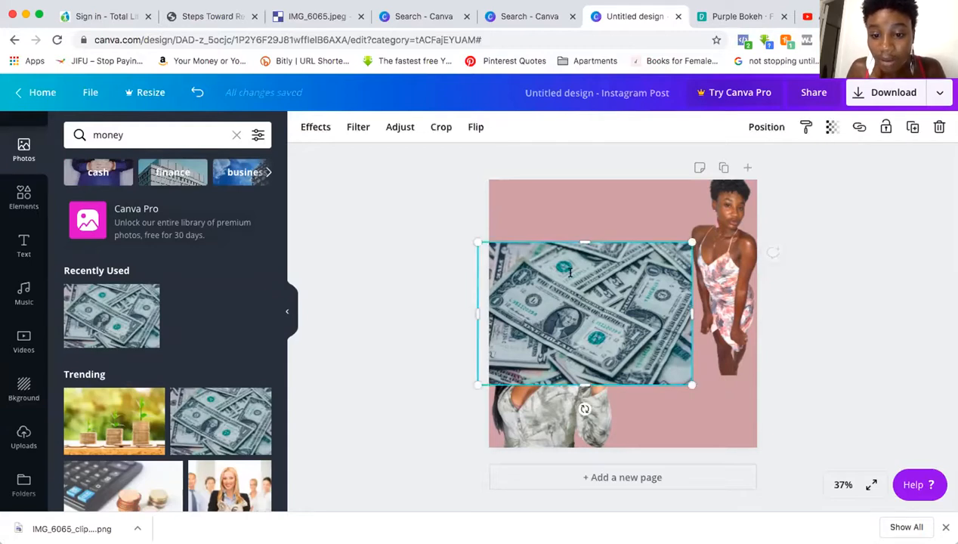
pyautogui.moveTo(691, 312); pyautogui.dragTo(785, 312)
pyautogui.click(896, 246)
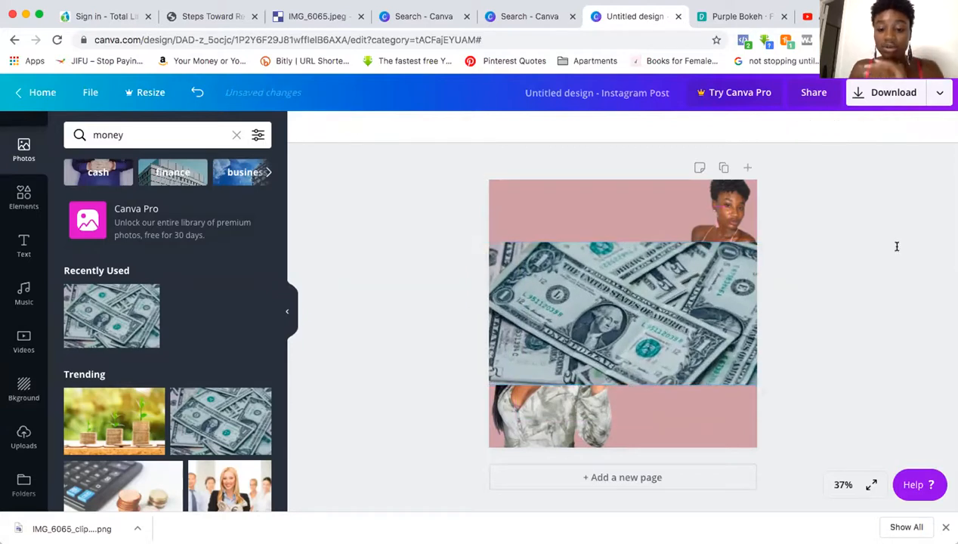
# Step: Send the dollar-bill photo backward two levels so that it sits behind both women's cutouts
pyautogui.click(662, 321)
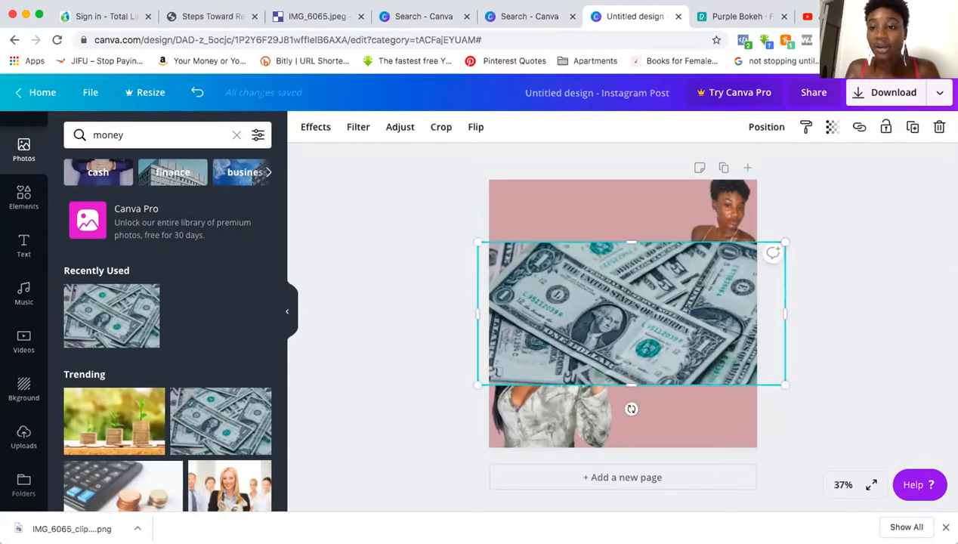
pyautogui.click(752, 126)
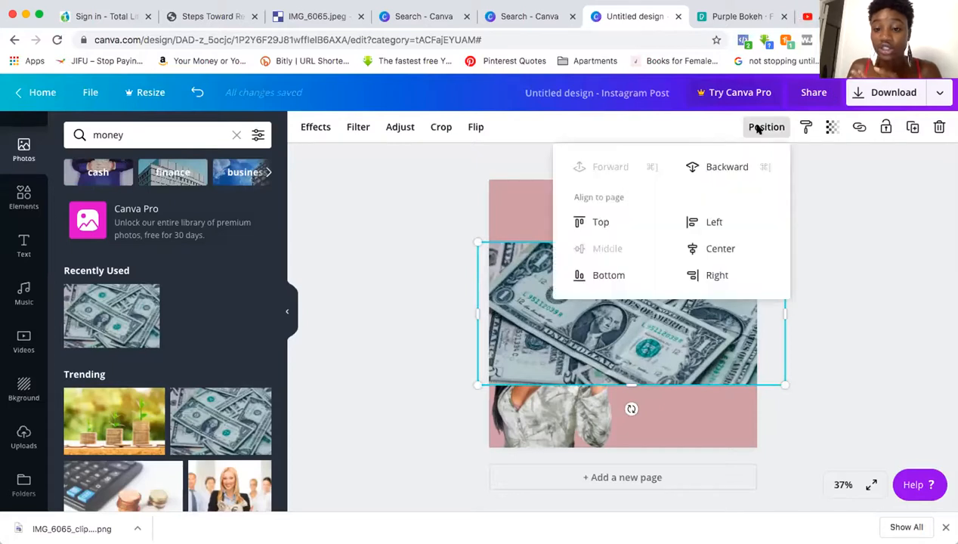
pyautogui.click(707, 165)
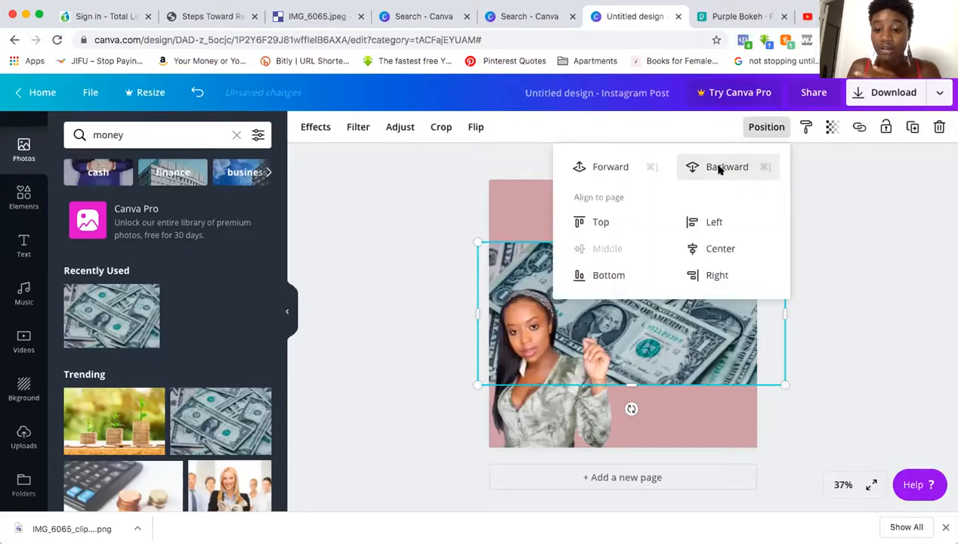
pyautogui.click(716, 166)
pyautogui.click(867, 218)
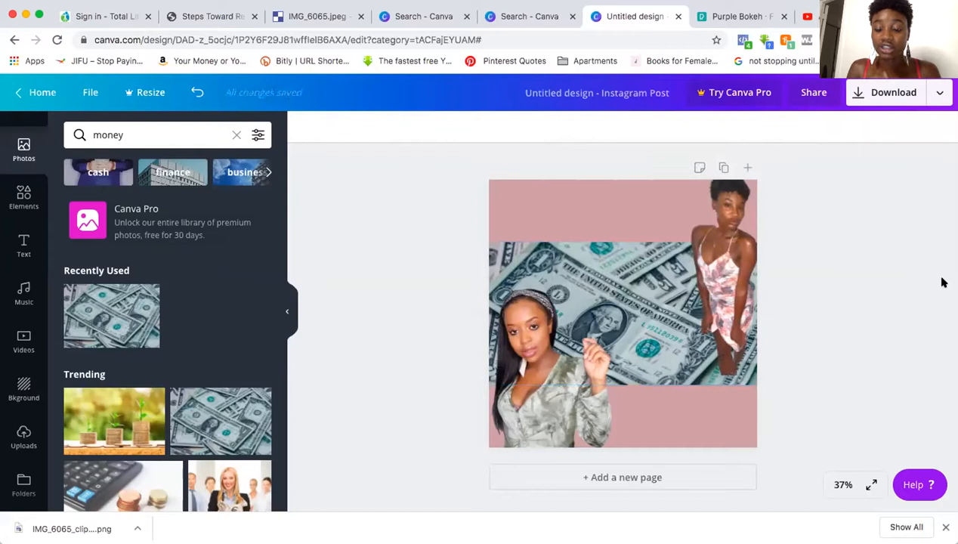
# Step: Center the dollar-bill photo on the page
pyautogui.click(646, 305)
pyautogui.moveTo(646, 304)
pyautogui.mouseDown()
pyautogui.moveTo(647, 224)
pyautogui.moveTo(636, 292)
pyautogui.moveTo(638, 421)
pyautogui.moveTo(637, 303)
pyautogui.mouseUp()
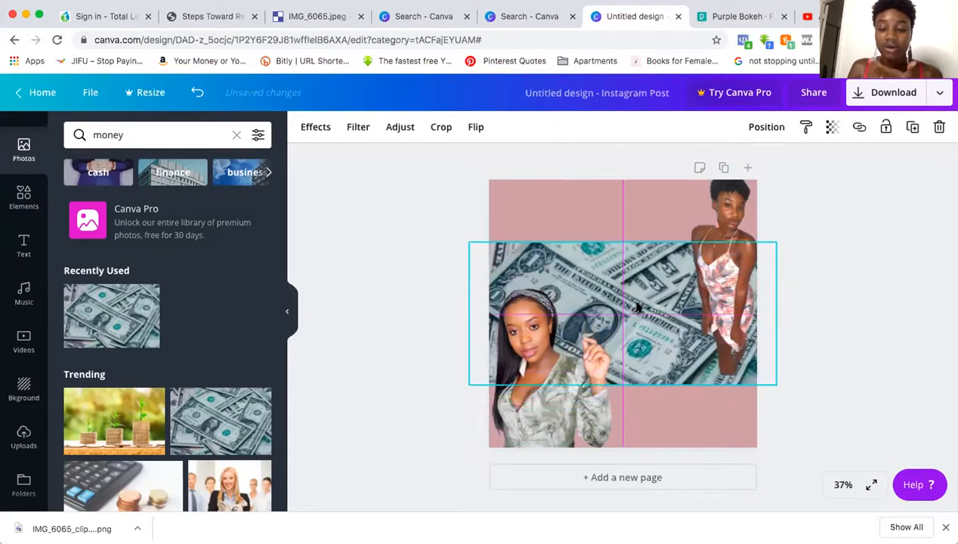
pyautogui.click(855, 279)
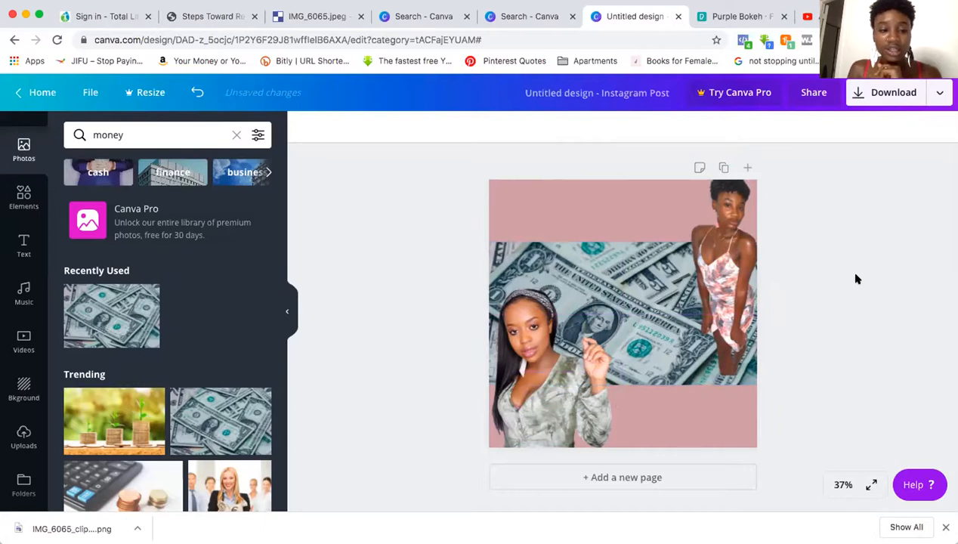
# Step: Search the photo library for "line" and add the free vertical gold line to the page
pyautogui.click(158, 135)
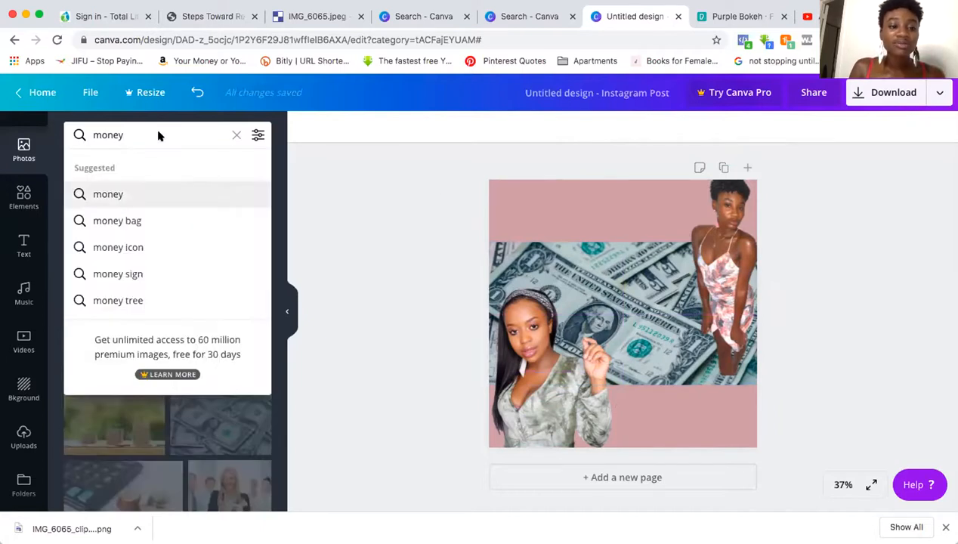
pyautogui.doubleClick(106, 135)
pyautogui.press('BackSpace')
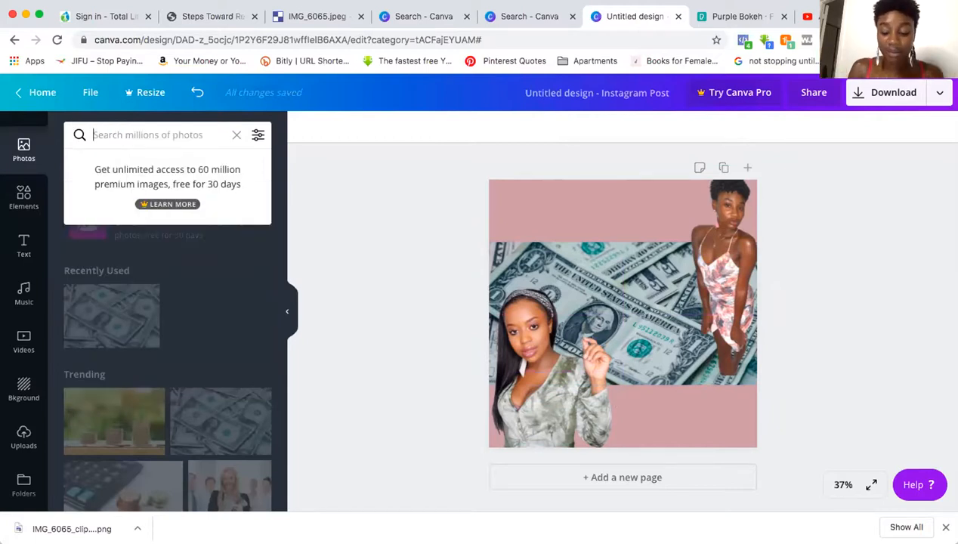
pyautogui.write('line')
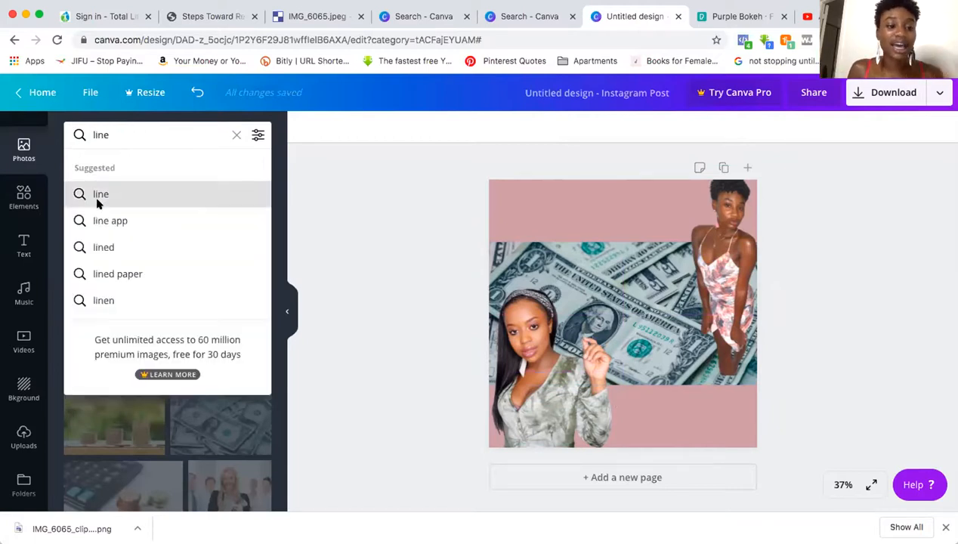
pyautogui.click(100, 195)
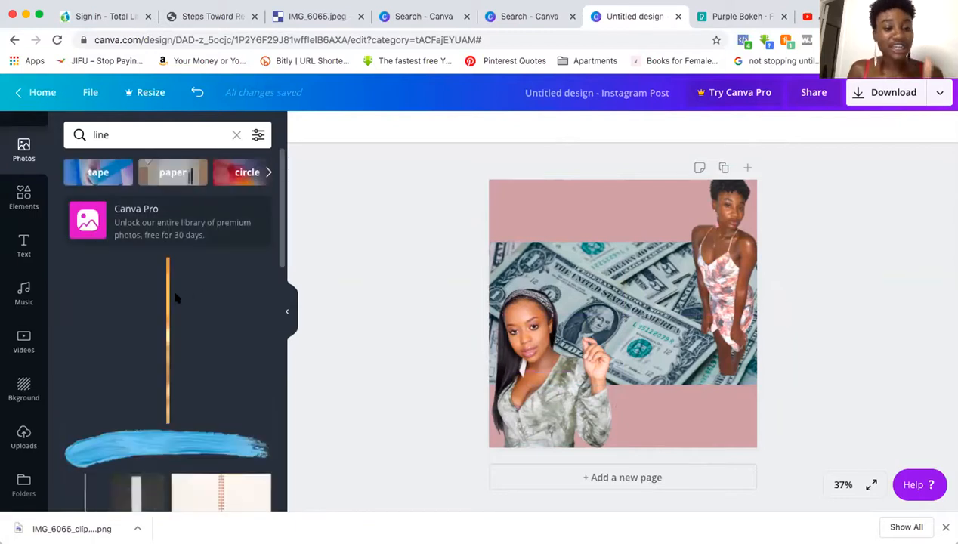
pyautogui.scroll(-5, 197, 343)
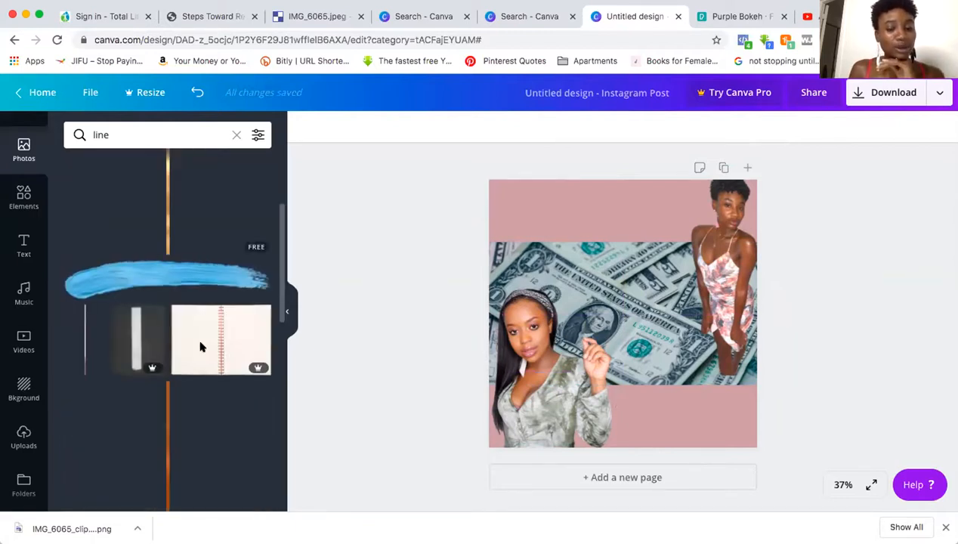
pyautogui.scroll(3, 201, 345)
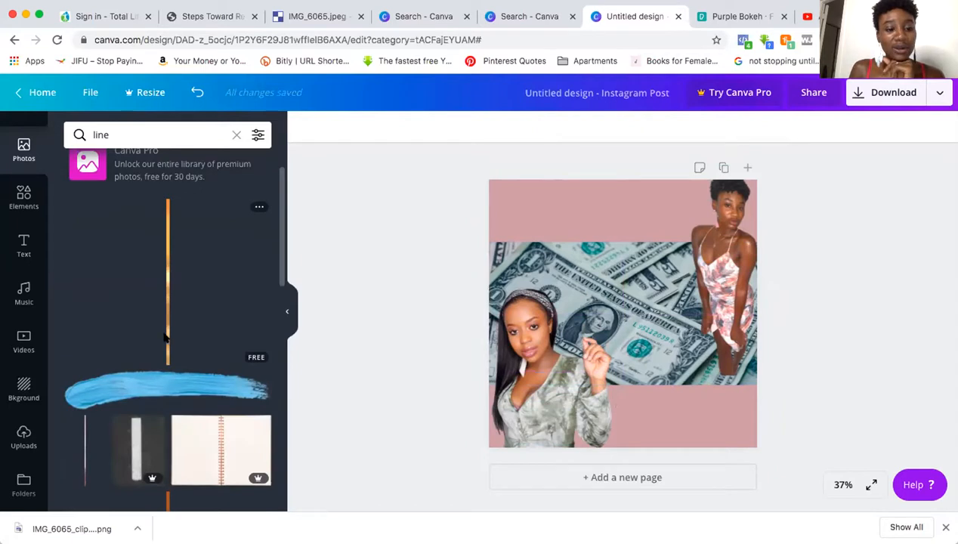
pyautogui.click(165, 338)
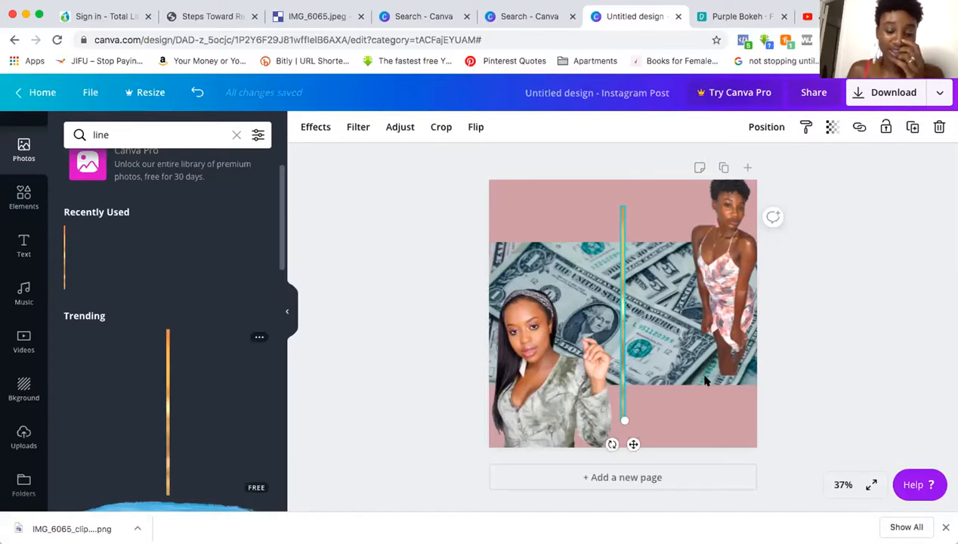
pyautogui.click(828, 299)
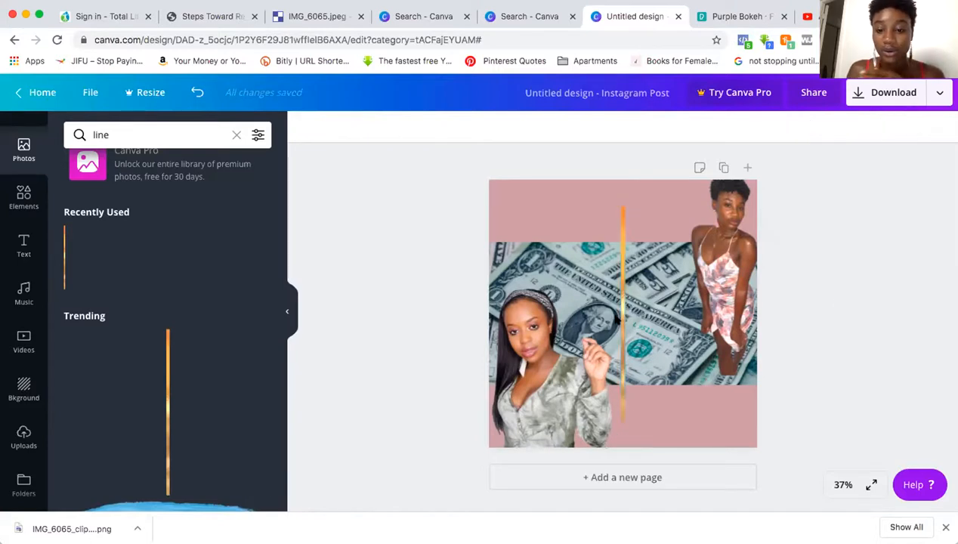
# Step: Turn the gold line horizontal and place it along the dollar-bill photo's upper edge, starting at the page's left edge
pyautogui.click(617, 320)
pyautogui.moveTo(633, 443); pyautogui.dragTo(720, 233)
pyautogui.click(897, 243)
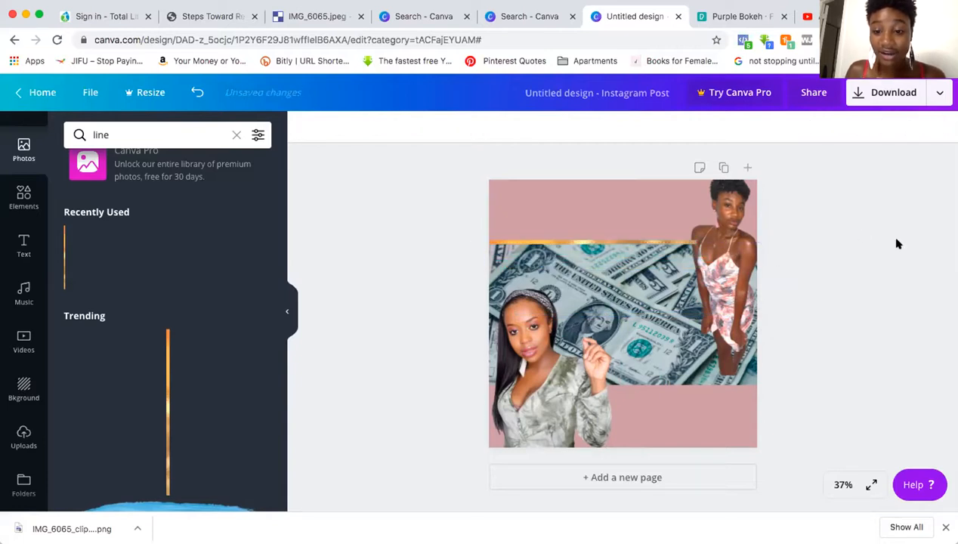
# Step: Send the gold line backward one level so that it sits behind the floral-dress woman's cutout
pyautogui.click(845, 484)
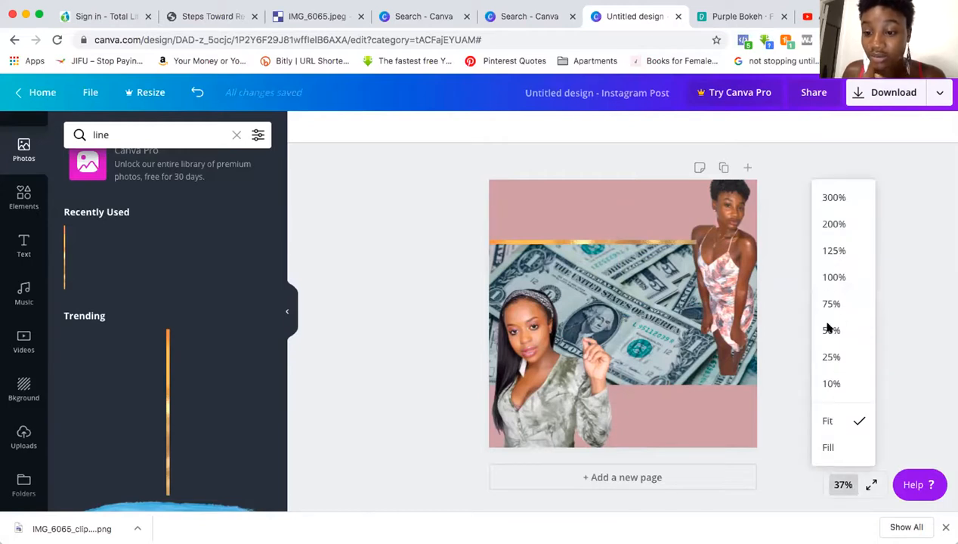
pyautogui.click(829, 330)
pyautogui.click(705, 217)
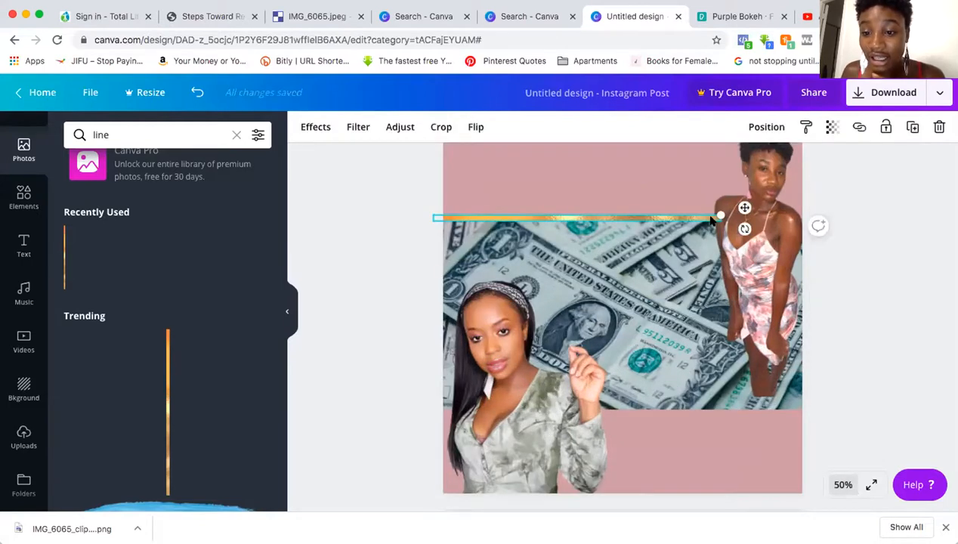
pyautogui.click(764, 129)
pyautogui.click(723, 165)
pyautogui.click(931, 206)
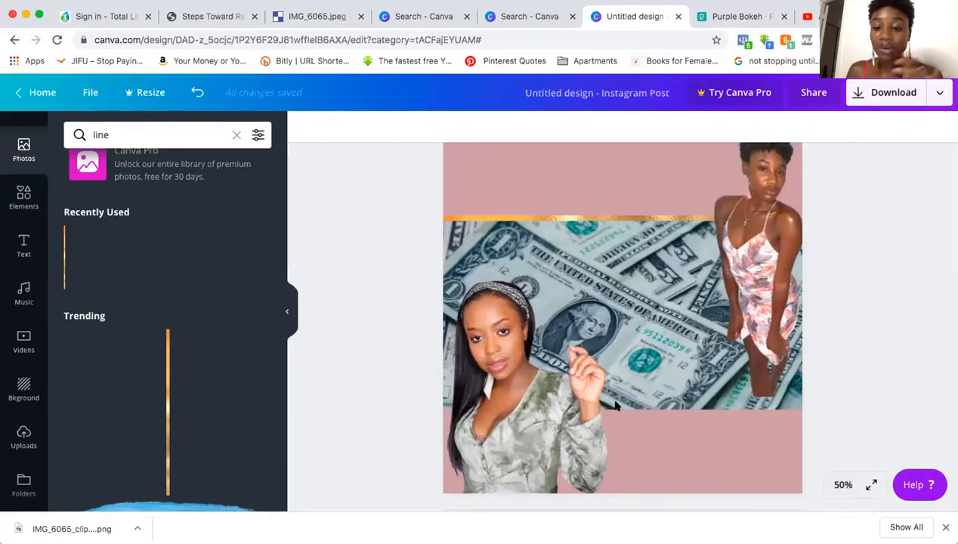
# Step: Duplicate the gold line and move the copy to the dollar-bill photo's lower edge
pyautogui.click(168, 359)
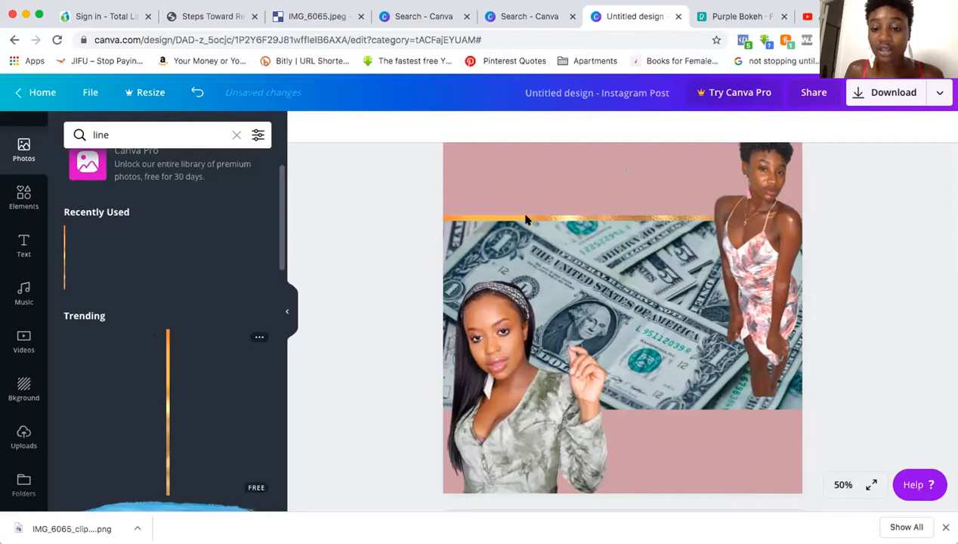
pyautogui.click(523, 216)
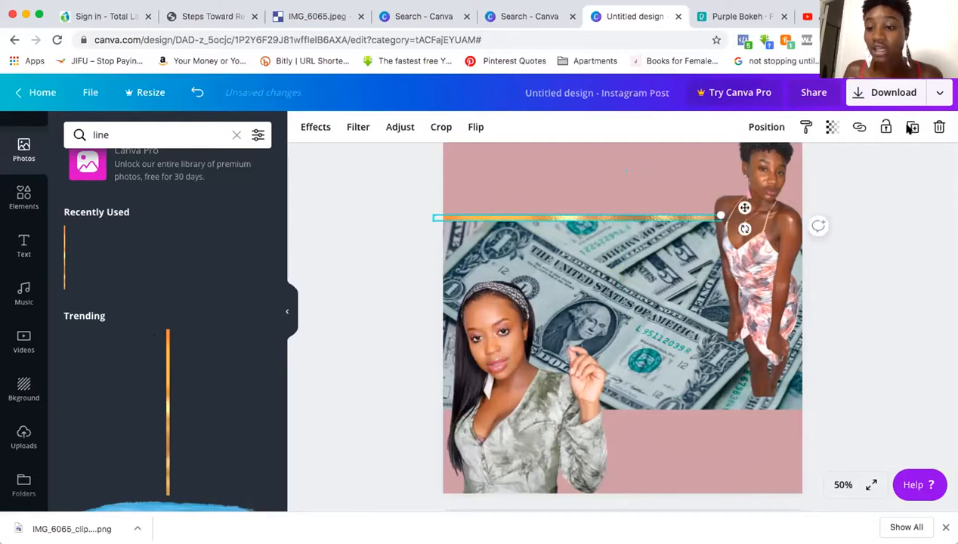
pyautogui.click(910, 127)
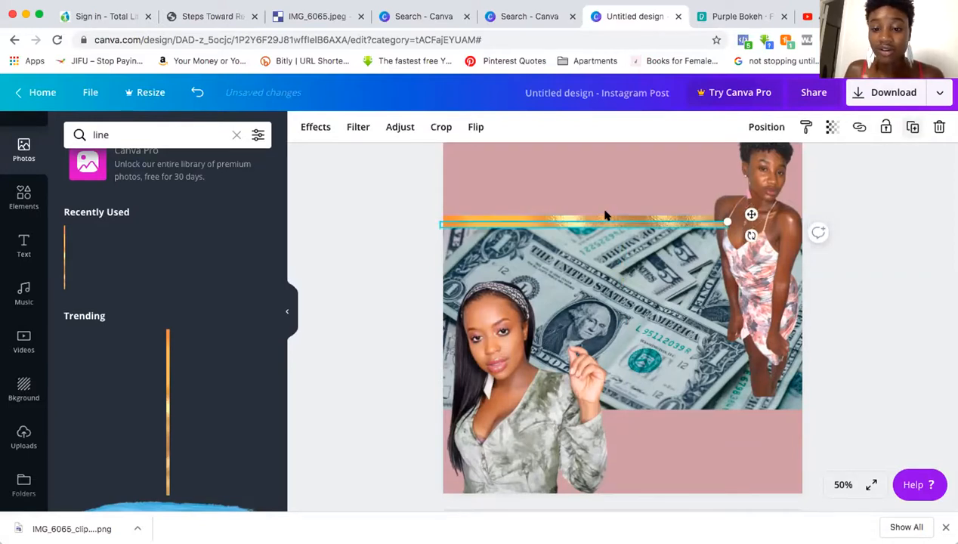
pyautogui.moveTo(608, 221); pyautogui.dragTo(684, 369)
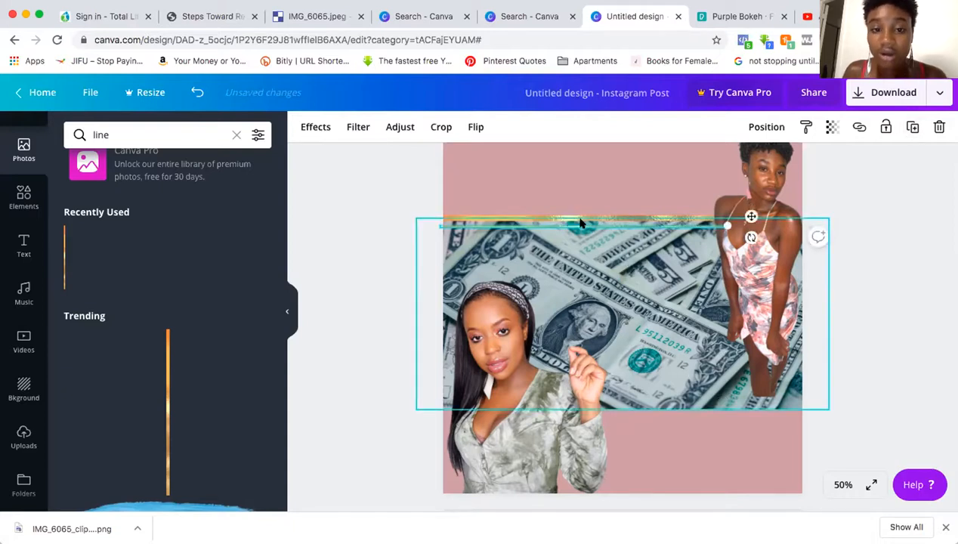
pyautogui.click(196, 93)
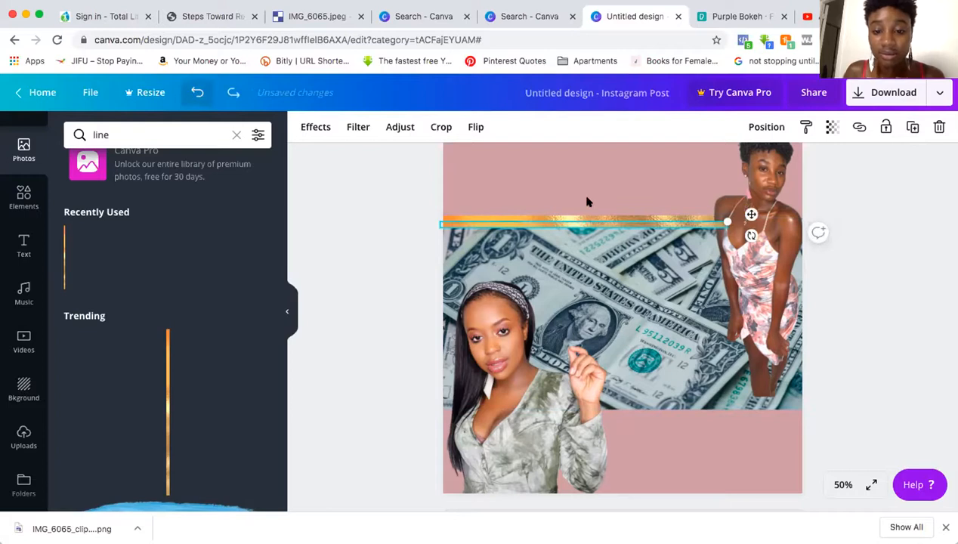
pyautogui.moveTo(750, 214); pyautogui.dragTo(828, 398)
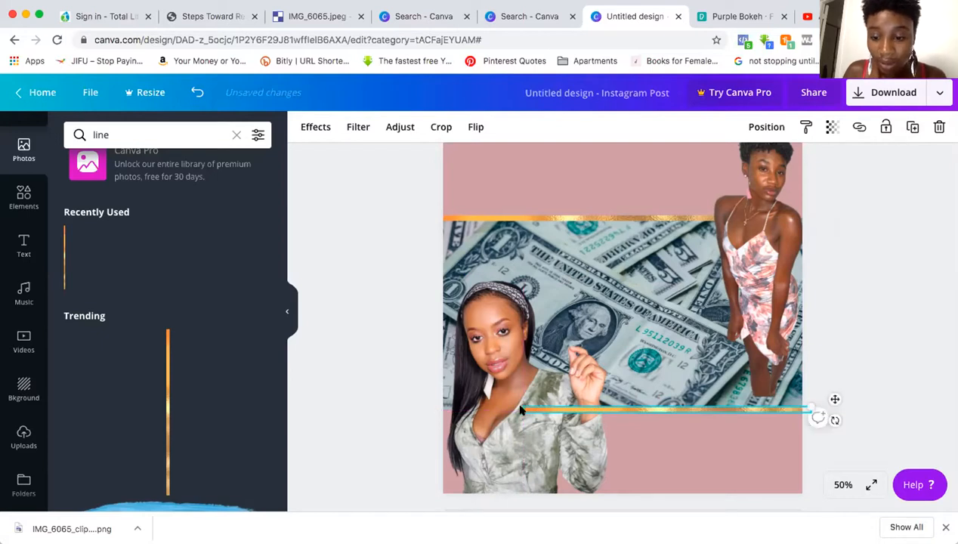
# Step: Stretch the lower gold line across the full page width, about 1,107 long, and thicken it to about 28
pyautogui.moveTo(521, 410); pyautogui.dragTo(441, 412)
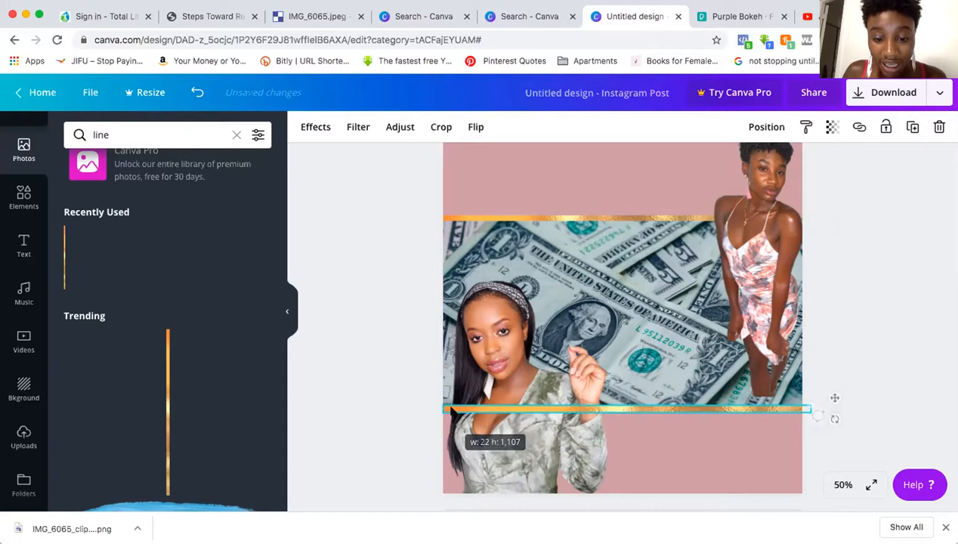
pyautogui.moveTo(551, 409); pyautogui.dragTo(551, 412)
pyautogui.moveTo(549, 405); pyautogui.dragTo(549, 406)
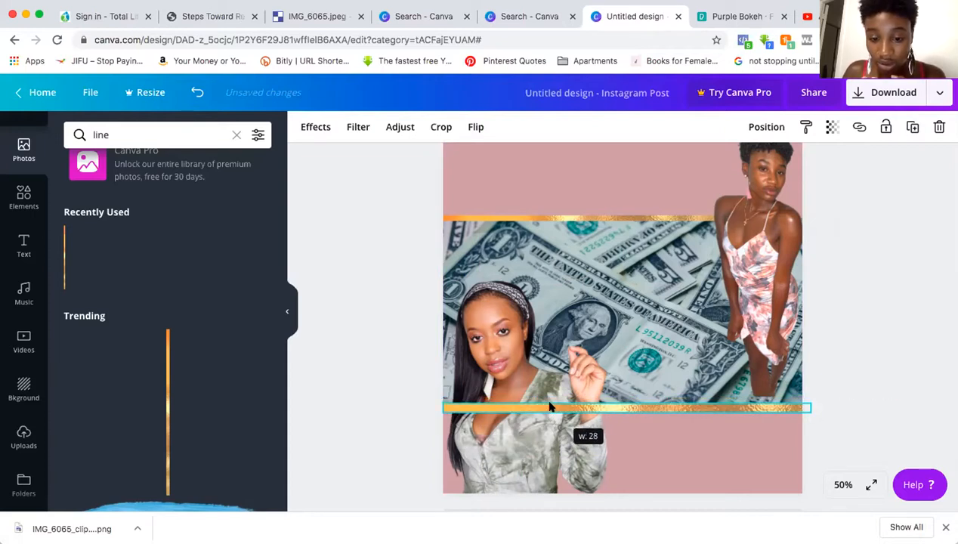
pyautogui.click(931, 352)
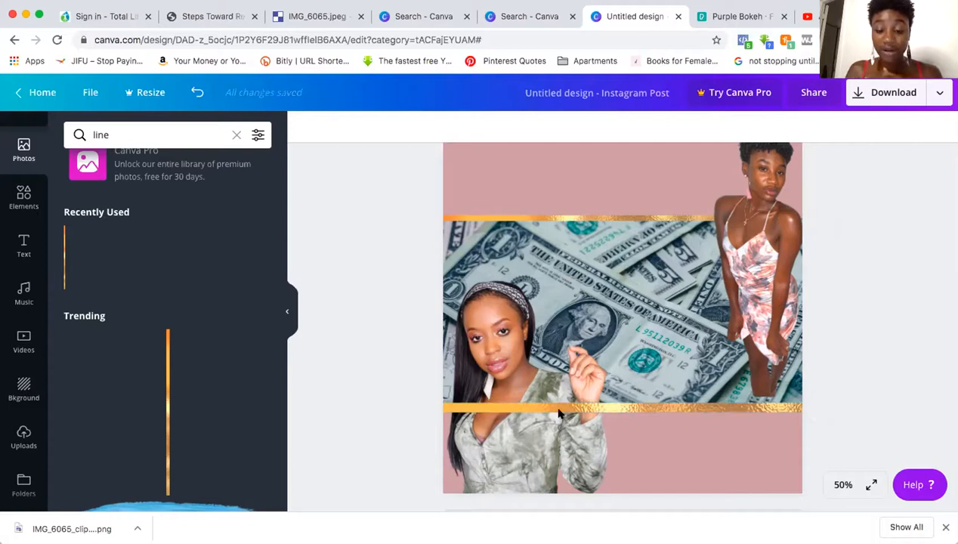
# Step: Send the lower gold line backward one level so that it sits behind the headband-wearing woman's cutout
pyautogui.click(491, 408)
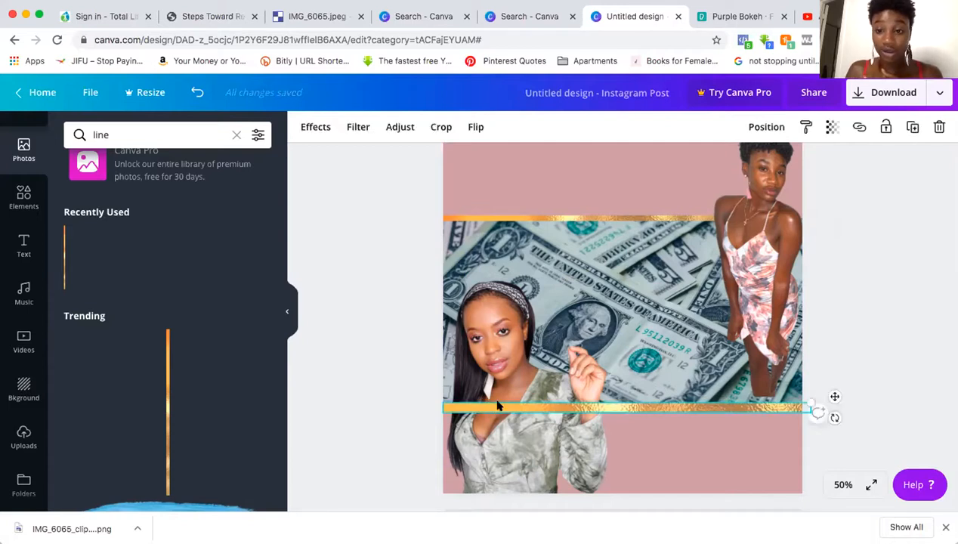
pyautogui.click(759, 129)
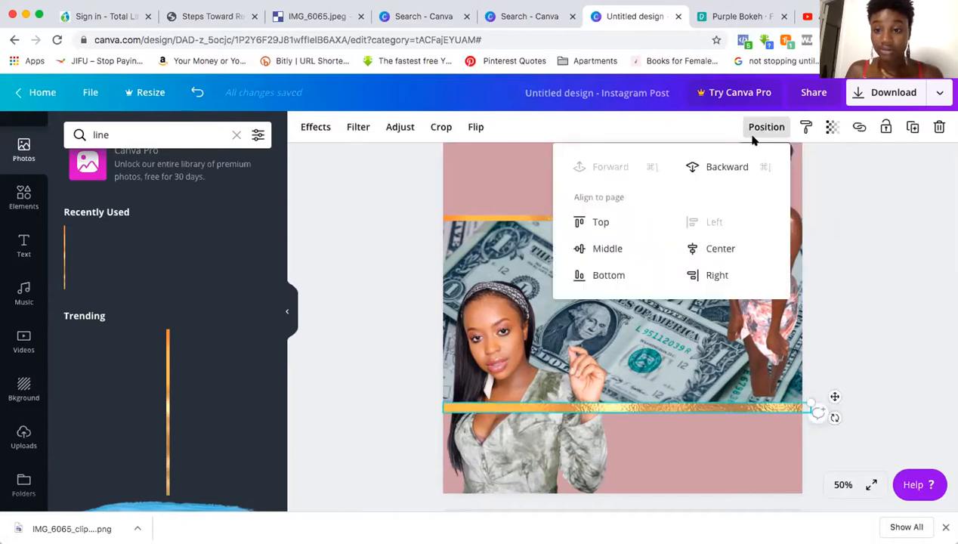
pyautogui.click(713, 167)
pyautogui.click(925, 252)
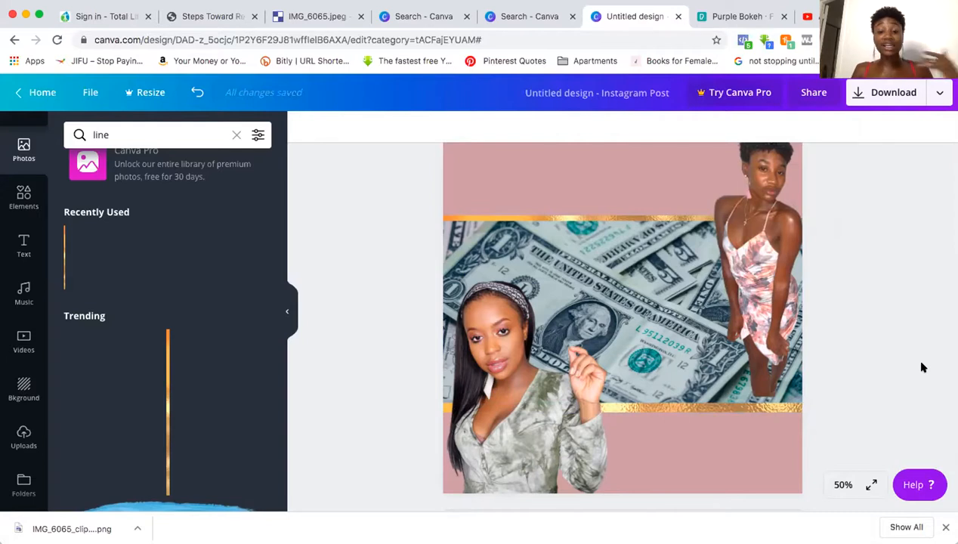
# Step: Check the whole composition at 25% zoom and return to 50%
pyautogui.scroll(1, 920, 367)
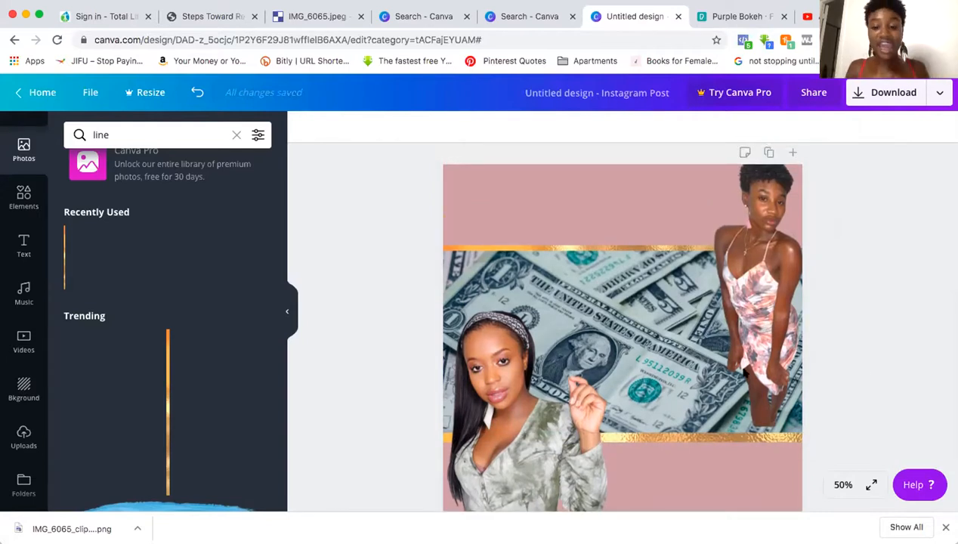
pyautogui.click(840, 485)
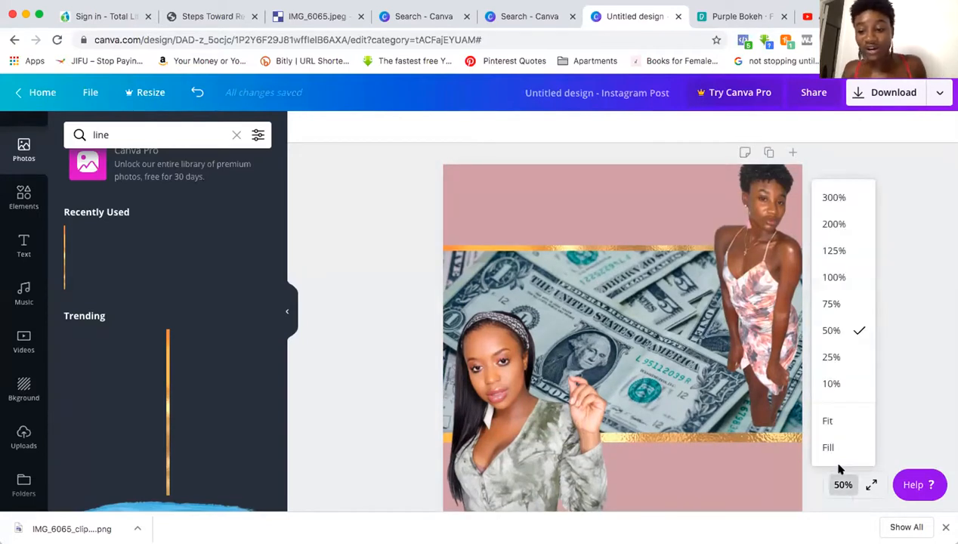
pyautogui.click(832, 356)
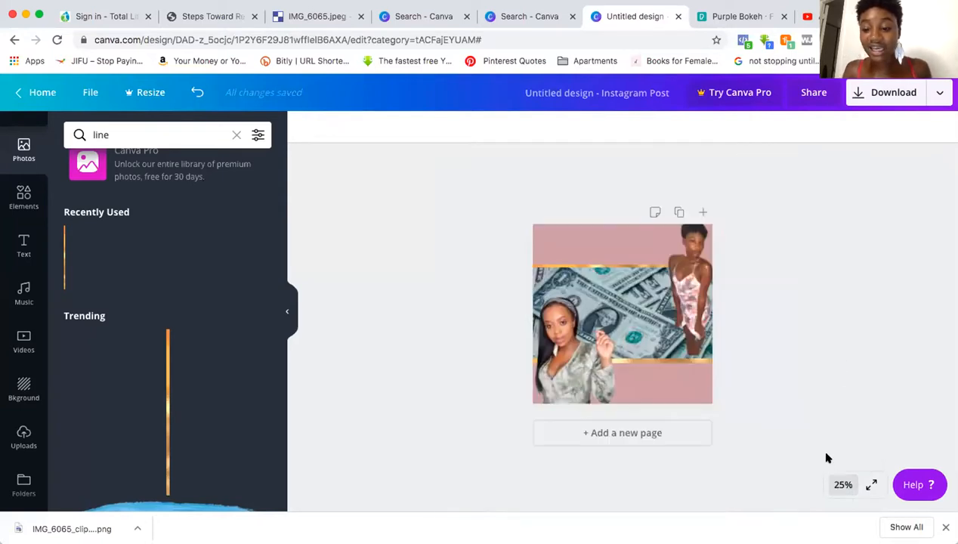
pyautogui.click(842, 485)
pyautogui.click(829, 331)
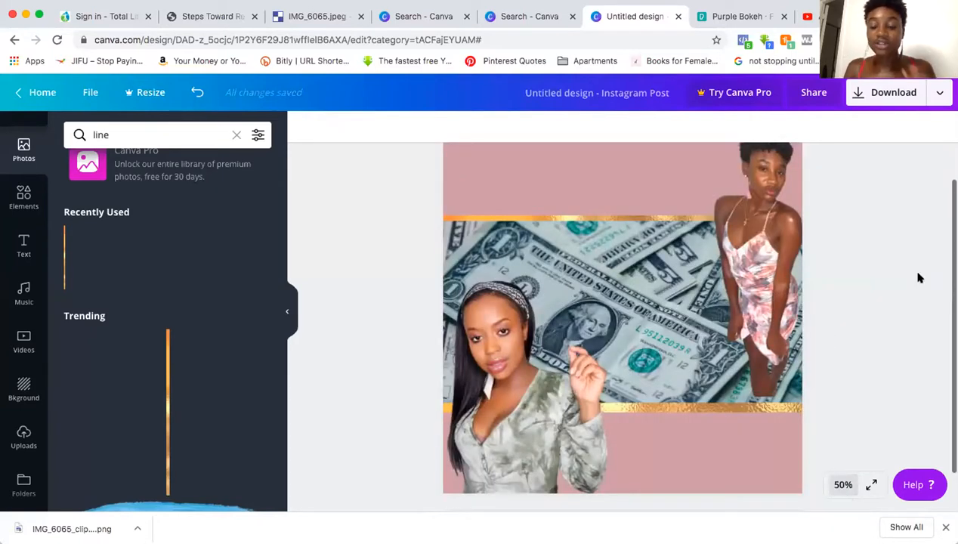
pyautogui.scroll(1, 919, 286)
pyautogui.scroll(-1, 777, 271)
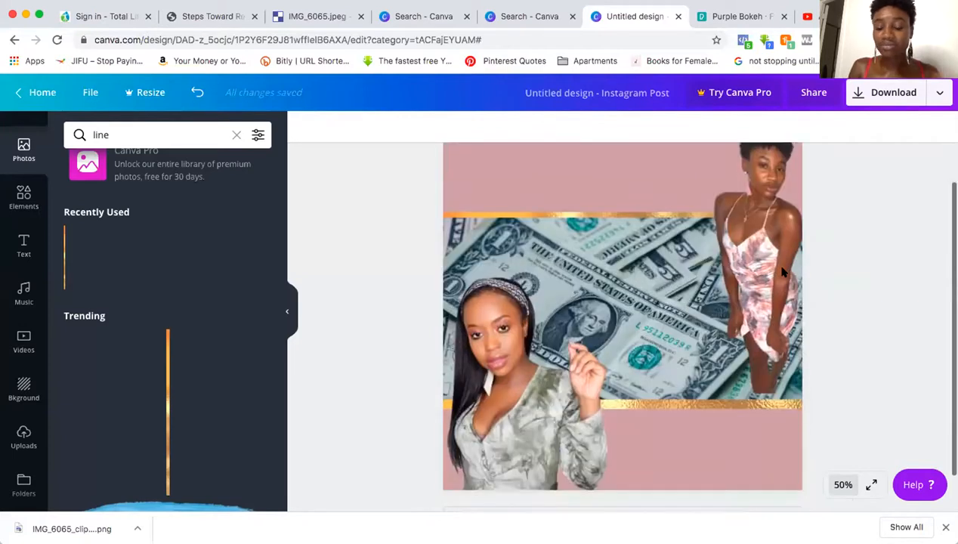
# Step: Make the dollar-bill photo partly transparent so that the pink background tints it
pyautogui.click(638, 287)
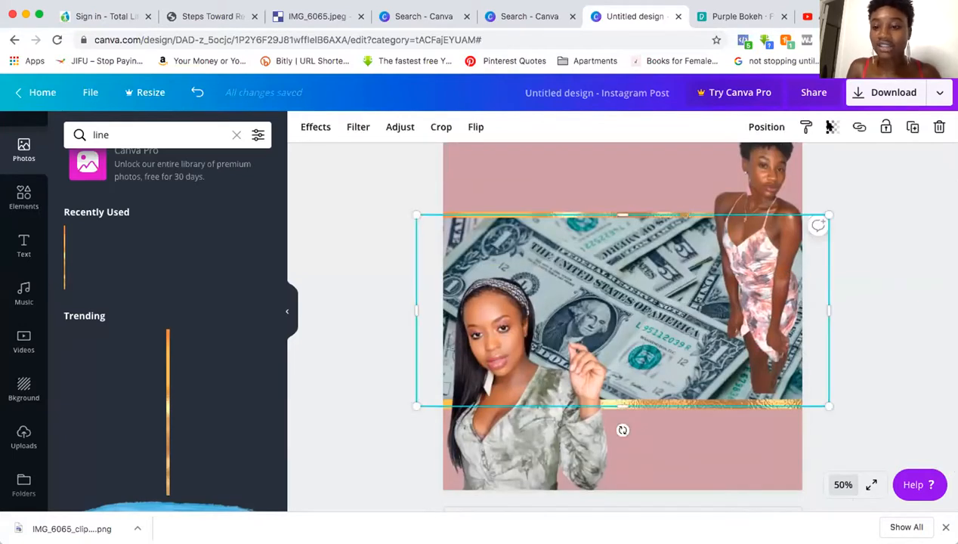
pyautogui.click(830, 127)
pyautogui.moveTo(789, 162); pyautogui.dragTo(752, 164)
pyautogui.click(832, 126)
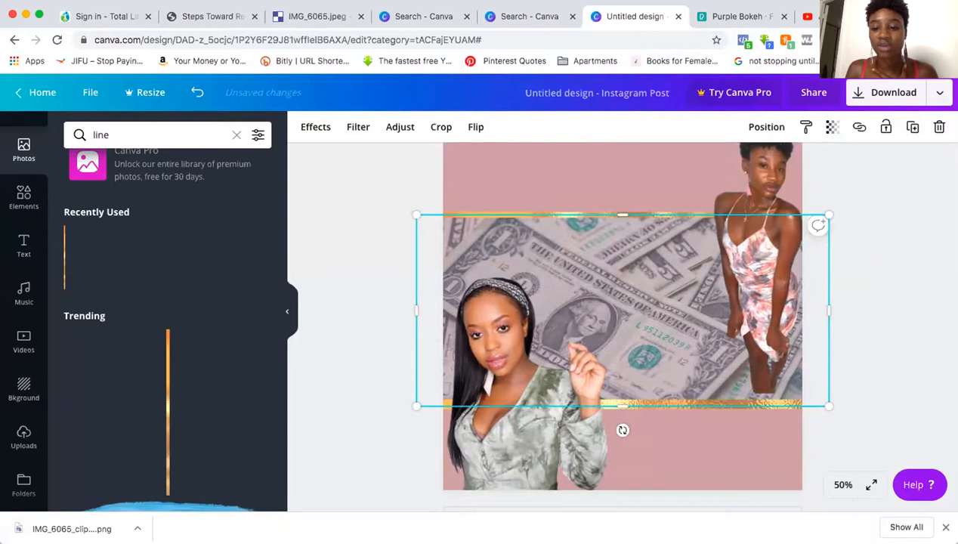
pyautogui.click(608, 177)
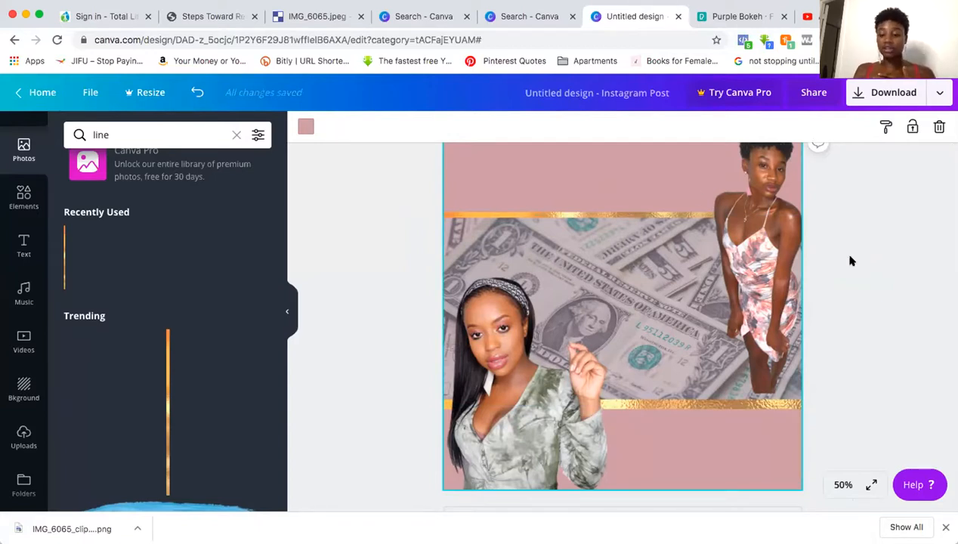
pyautogui.click(401, 253)
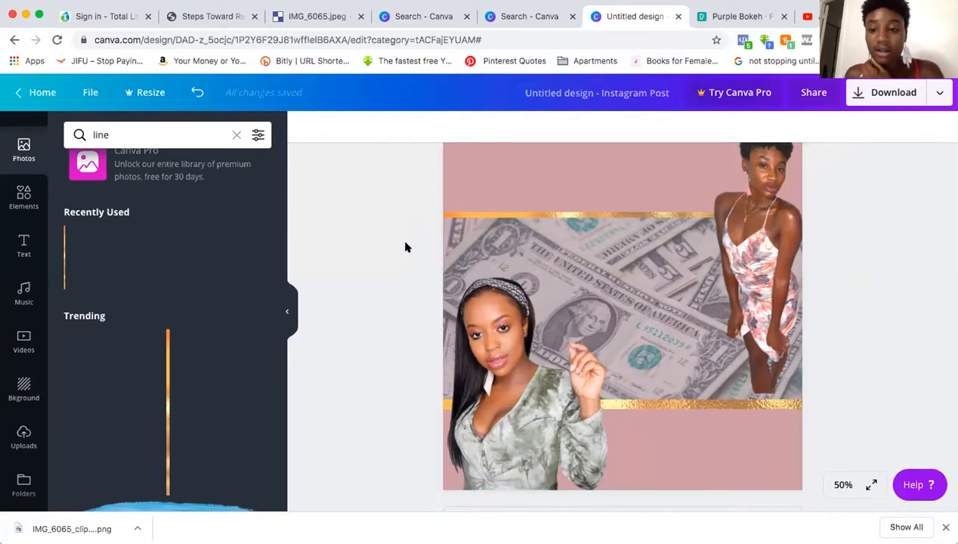
# Step: Clear the "line" photo search and browse the library's trending photos
pyautogui.scroll(1, 443, 226)
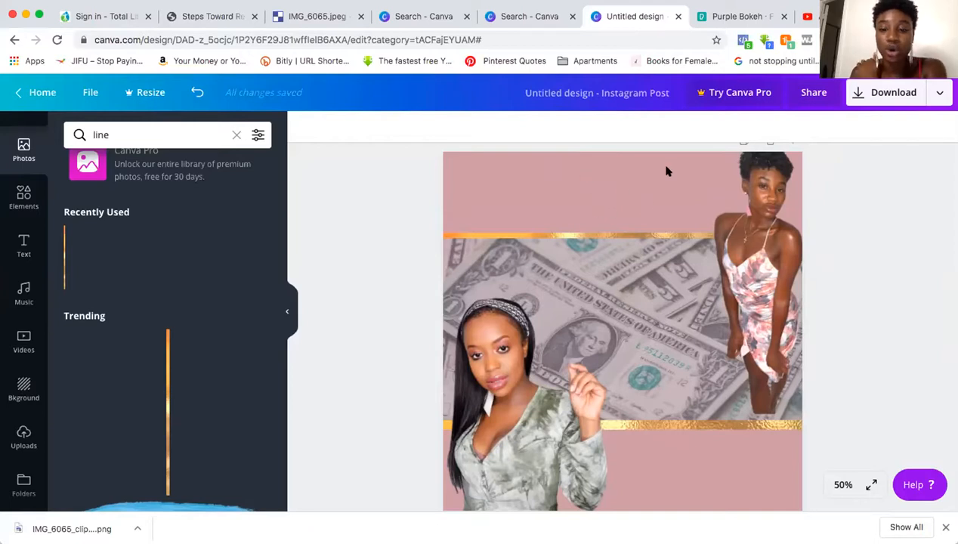
pyautogui.scroll(-2, 667, 349)
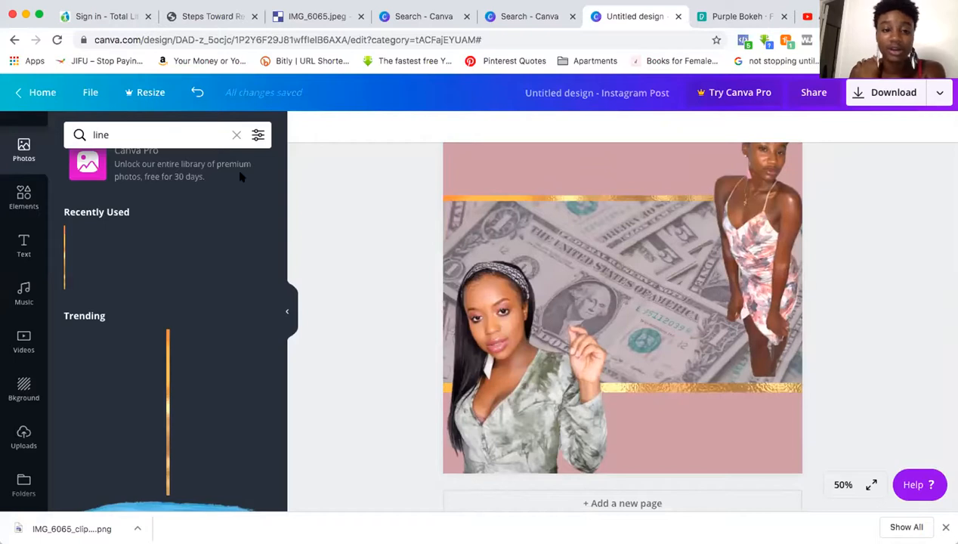
pyautogui.scroll(2, 520, 217)
pyautogui.click(159, 134)
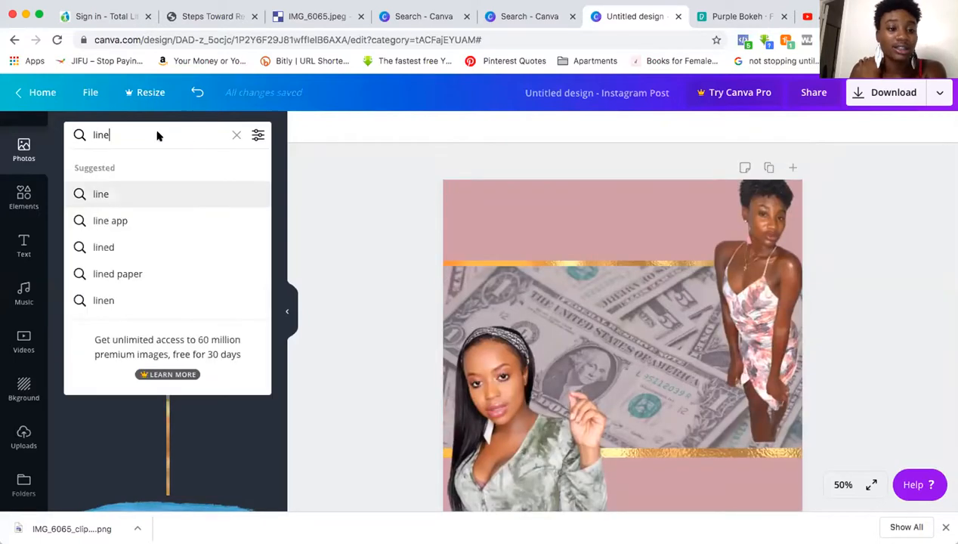
pyautogui.press('super+a')
pyautogui.press('BackSpace')
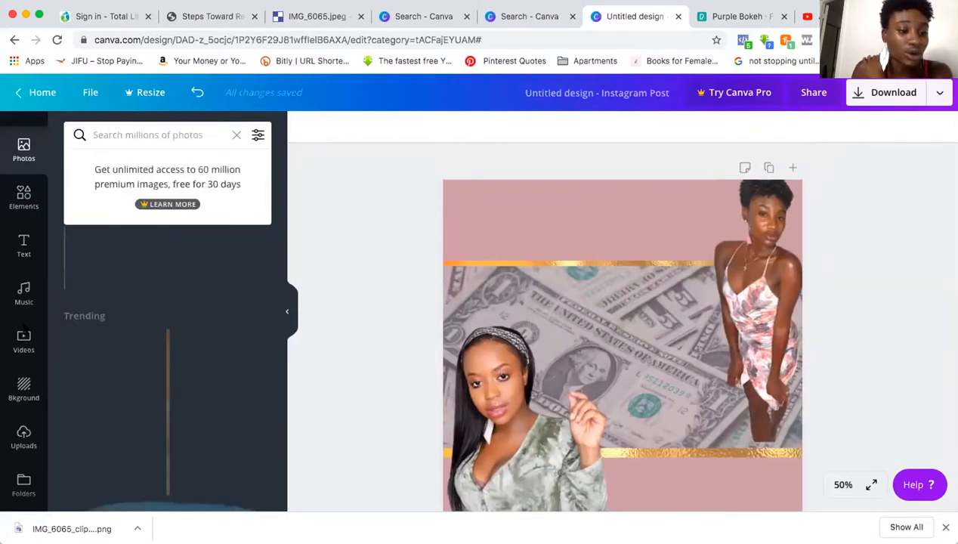
pyautogui.click(21, 148)
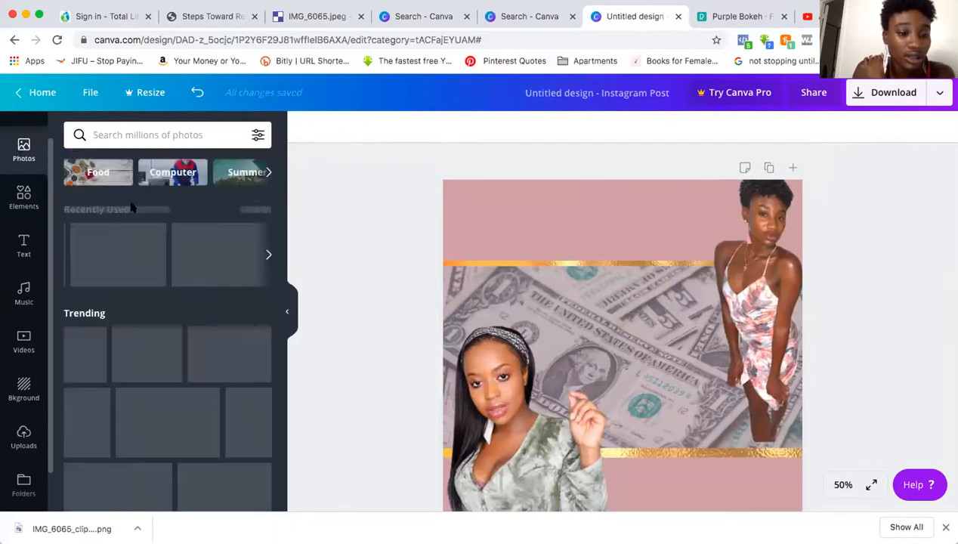
pyautogui.scroll(-10, 141, 304)
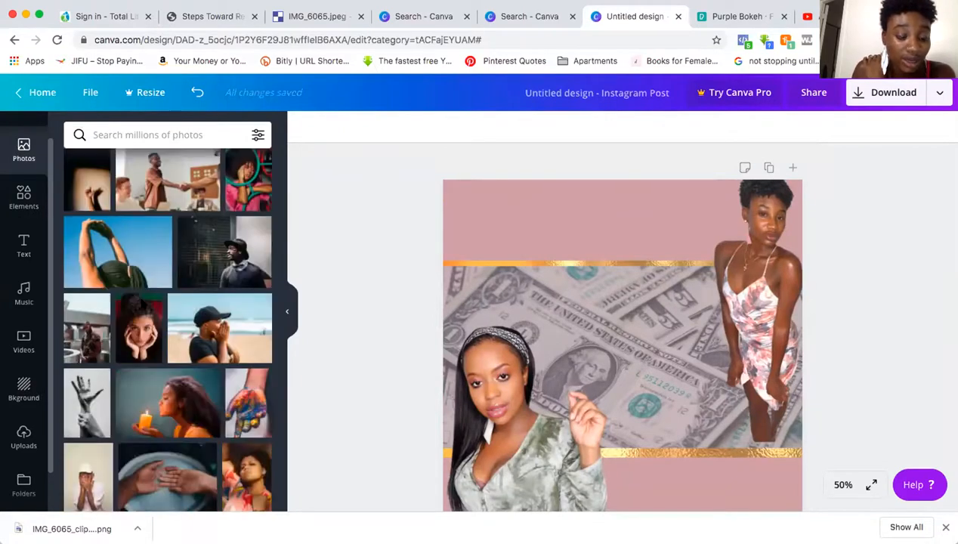
pyautogui.scroll(-5, 141, 304)
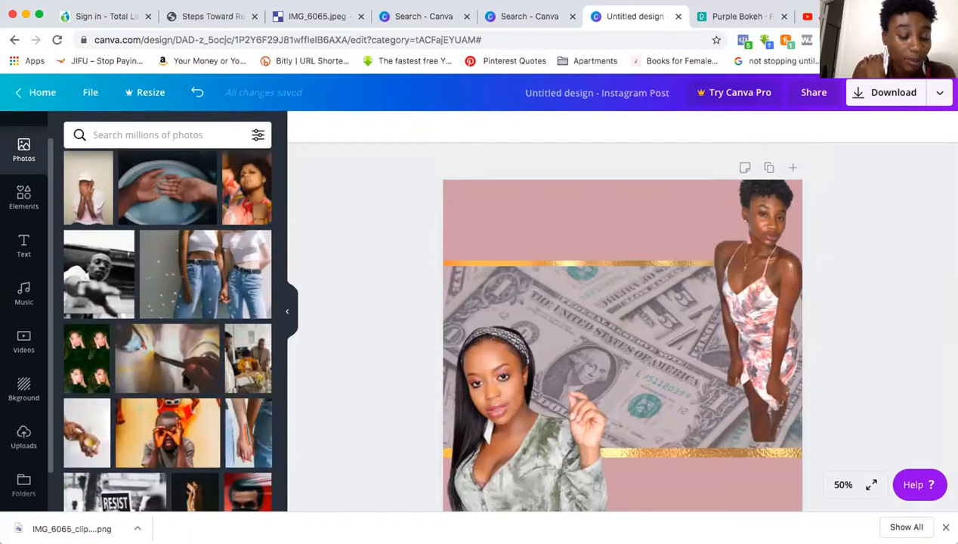
pyautogui.scroll(15, 169, 227)
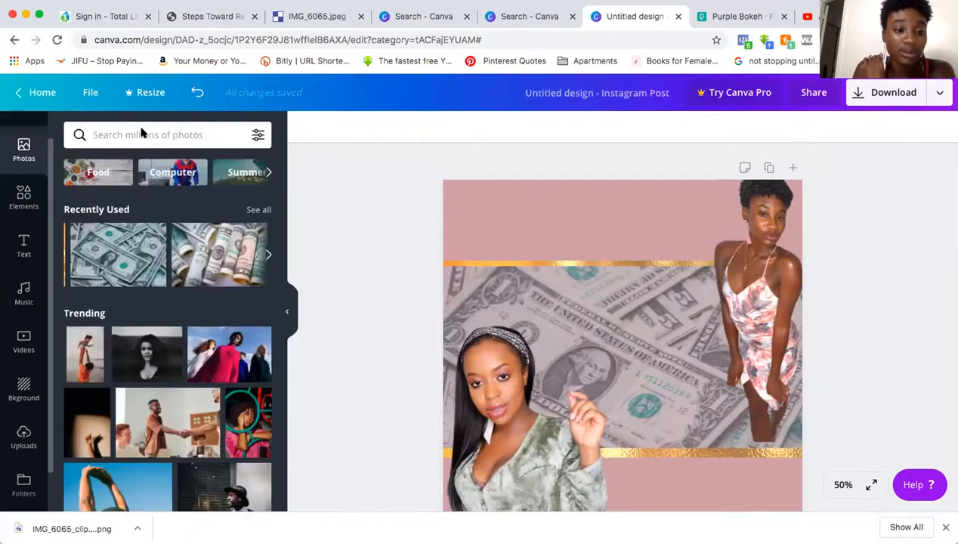
# Step: Search the photo library for "purple" and look through the results for a background
pyautogui.click(141, 134)
pyautogui.write('purp')
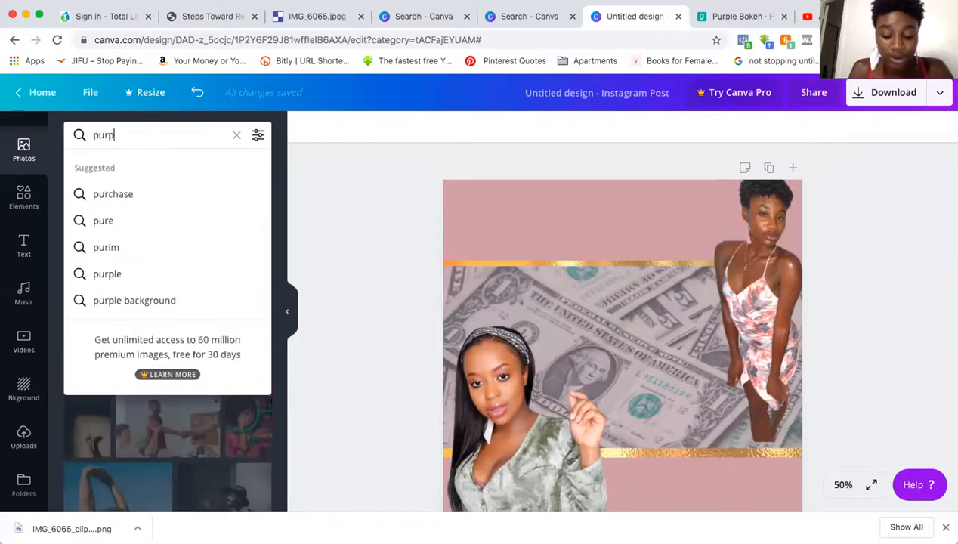
pyautogui.write('le')
pyautogui.press('Return')
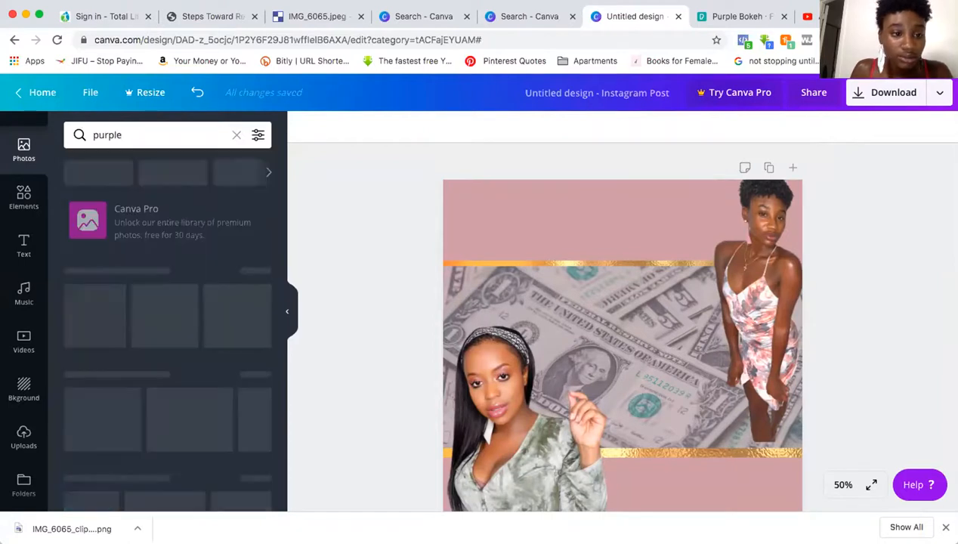
pyautogui.scroll(-5, 159, 302)
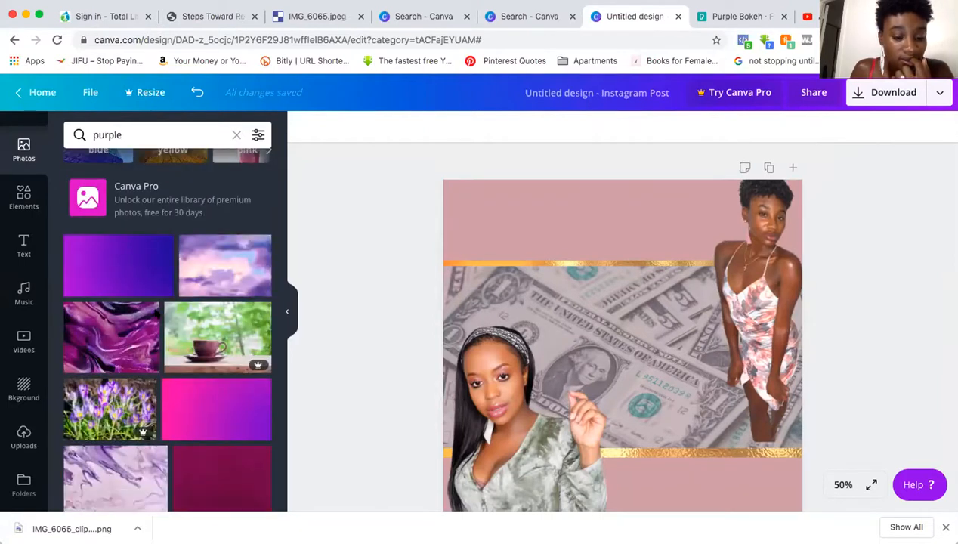
pyautogui.scroll(-2, 173, 349)
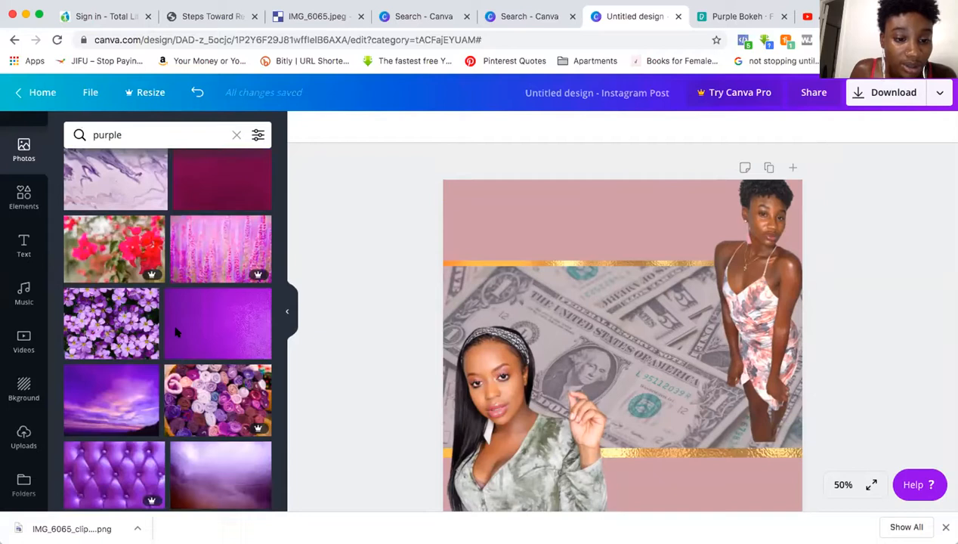
pyautogui.scroll(-2, 194, 357)
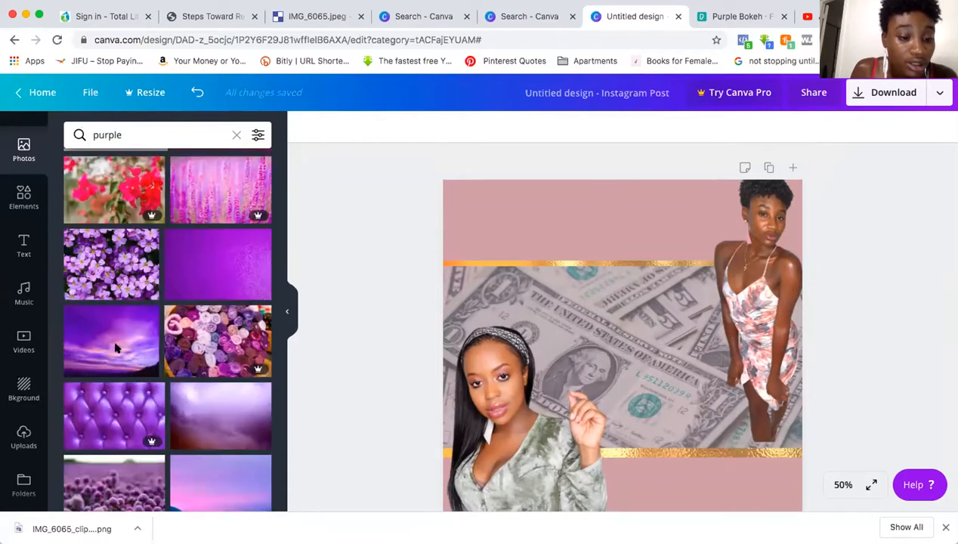
# Step: Try the purple sunset-sky photo on the page, and delete it
pyautogui.click(115, 348)
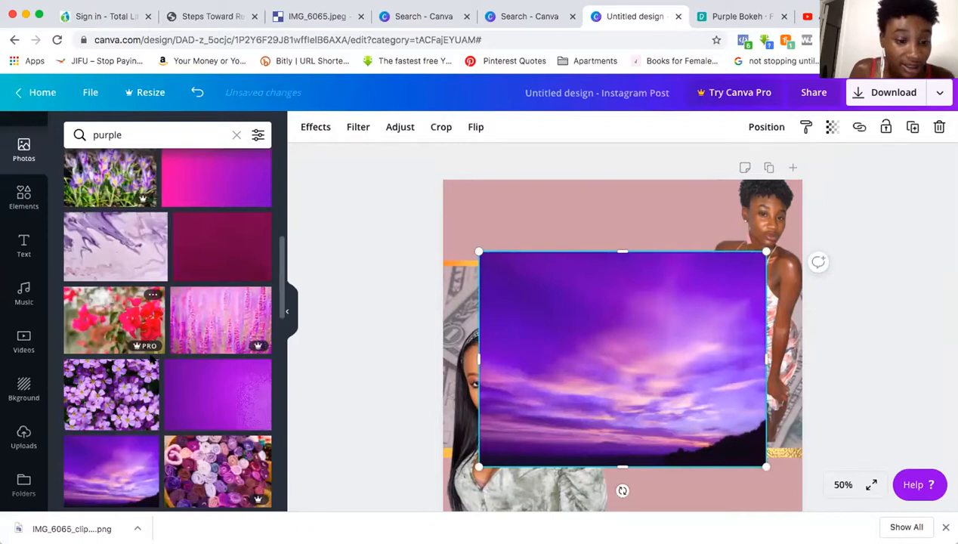
pyautogui.scroll(-8, 151, 357)
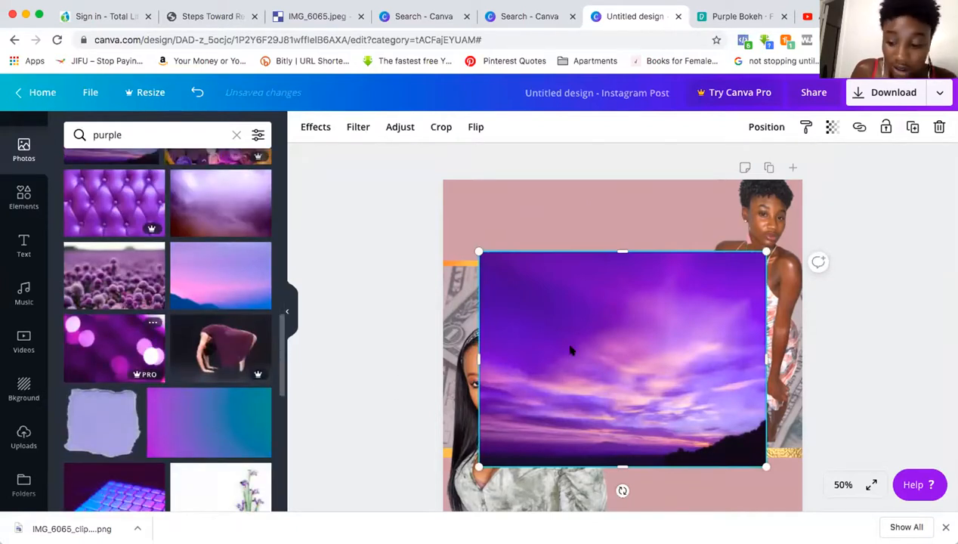
pyautogui.press('Delete')
# Step: Look further through the purple photos for another possible background
pyautogui.scroll(-2, 124, 287)
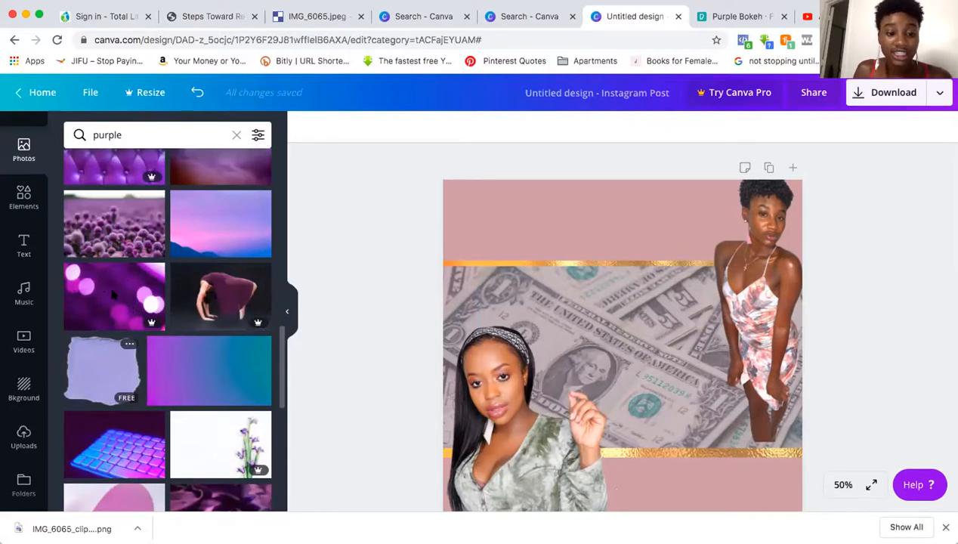
pyautogui.scroll(-10, 112, 296)
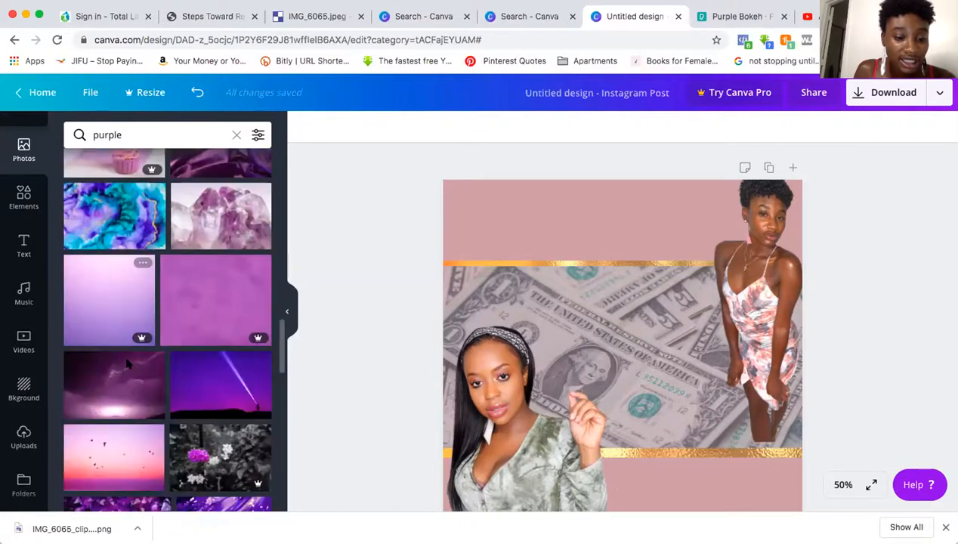
pyautogui.scroll(-4, 164, 305)
pyautogui.scroll(-10, 163, 307)
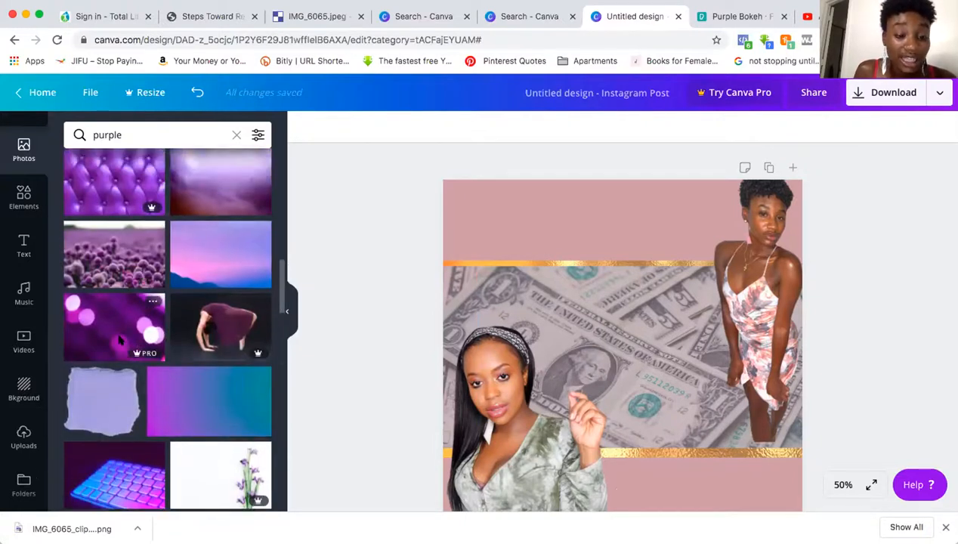
pyautogui.scroll(-8, 130, 345)
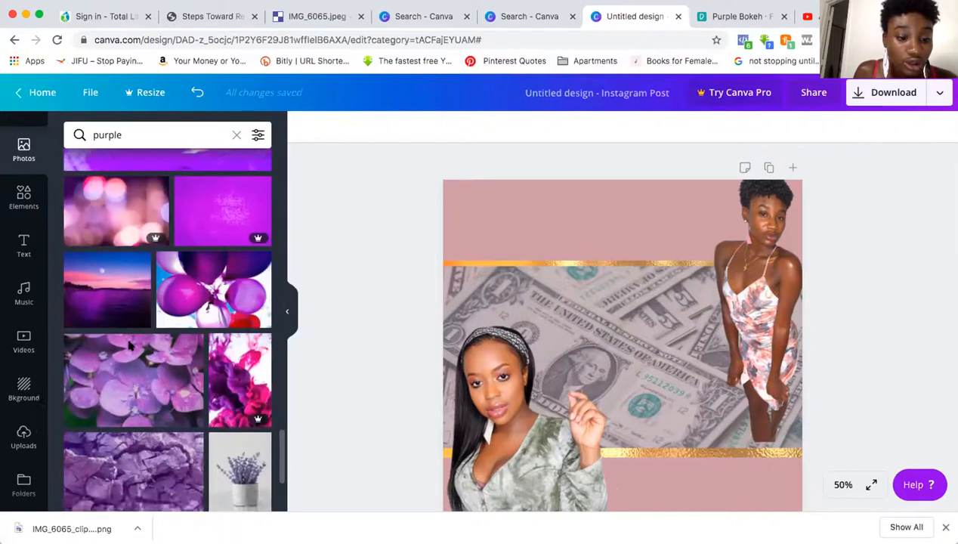
pyautogui.scroll(20, 130, 344)
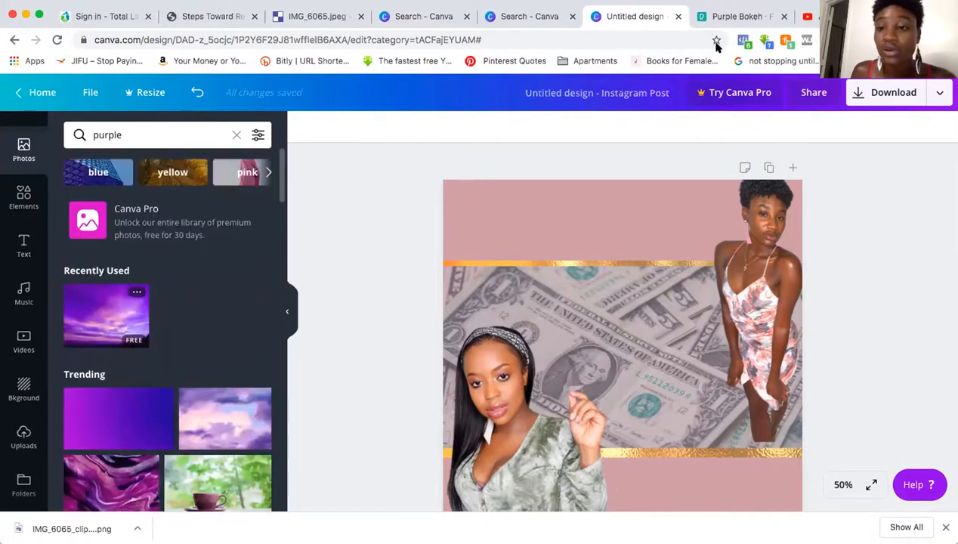
# Step: Switch to Pexels, dismiss the iStock offer and close the purple bokeh photo to return to the "bright blur" results
pyautogui.click(735, 17)
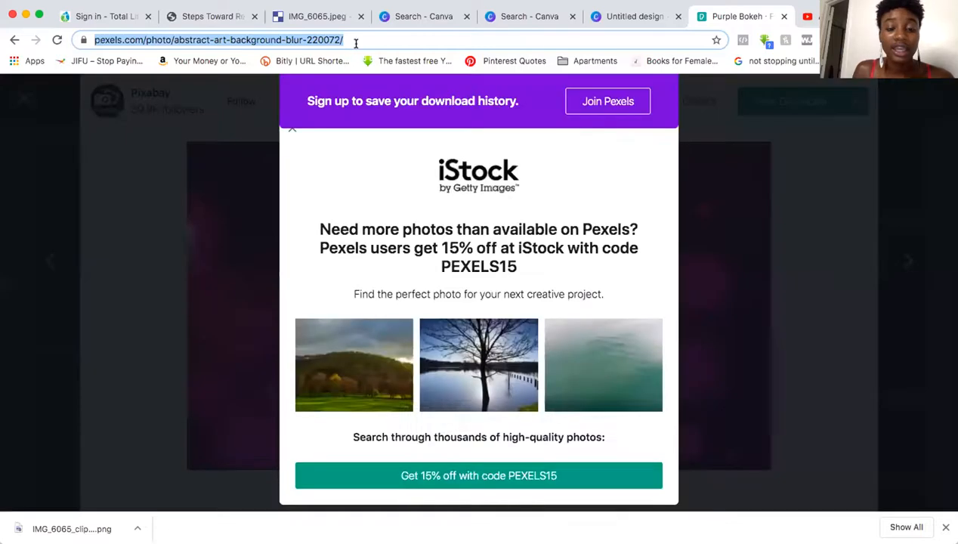
pyautogui.click(771, 165)
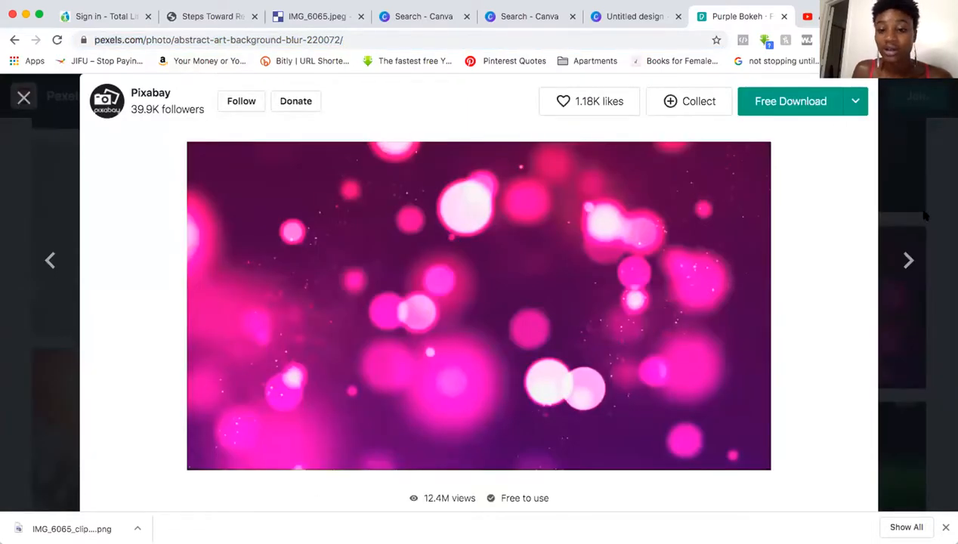
pyautogui.click(923, 216)
# Step: Find the photo of multicoloured laser beams among the "bright blur" results and download it for free
pyautogui.scroll(10, 419, 230)
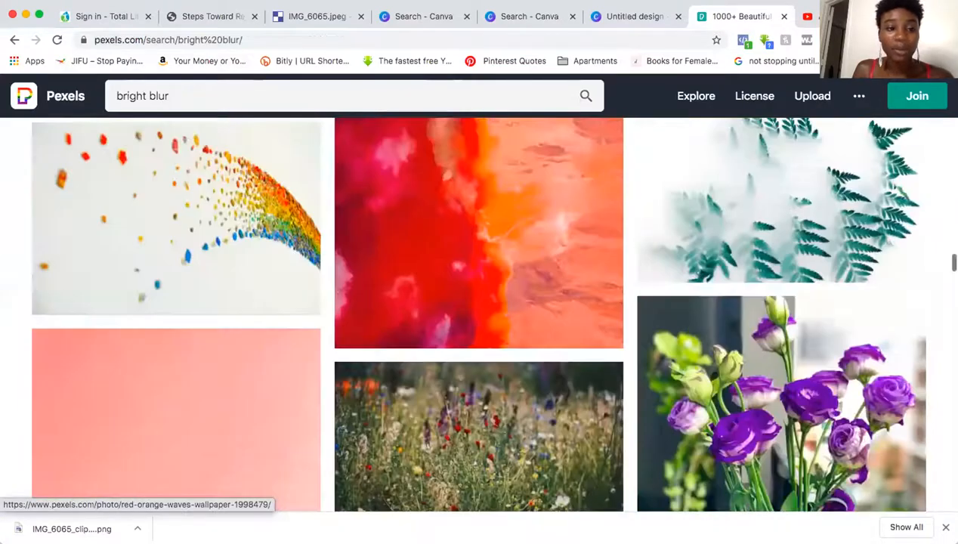
pyautogui.scroll(-3, 407, 167)
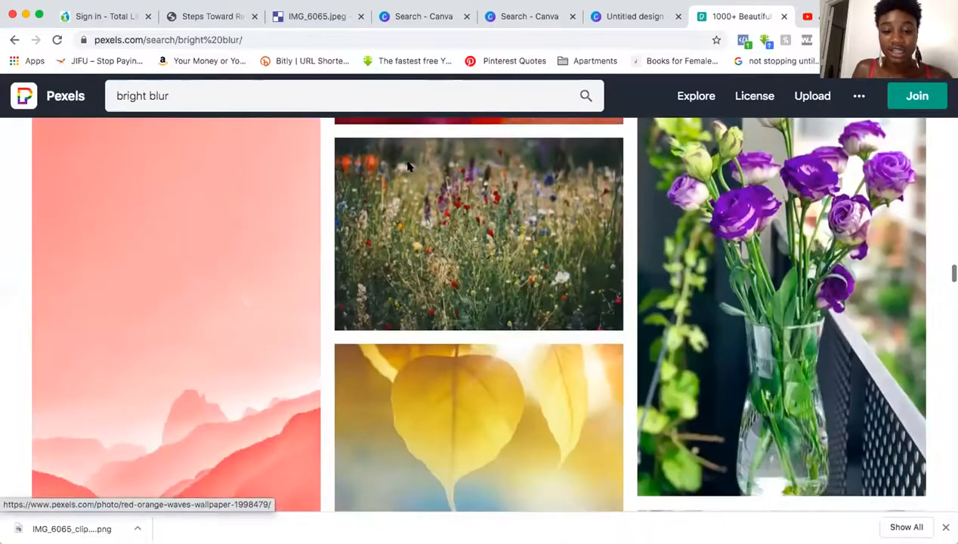
pyautogui.scroll(-10, 407, 167)
pyautogui.scroll(-3, 404, 302)
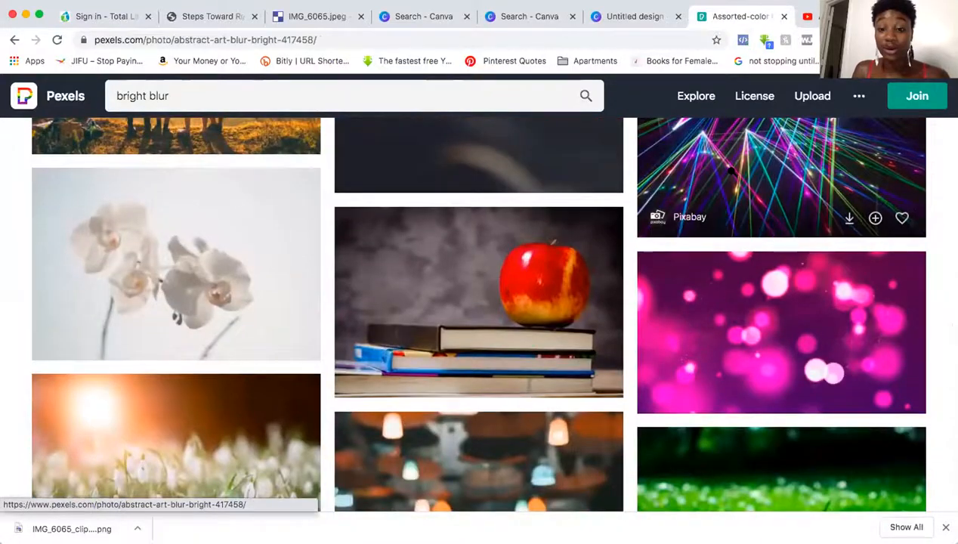
pyautogui.click(730, 172)
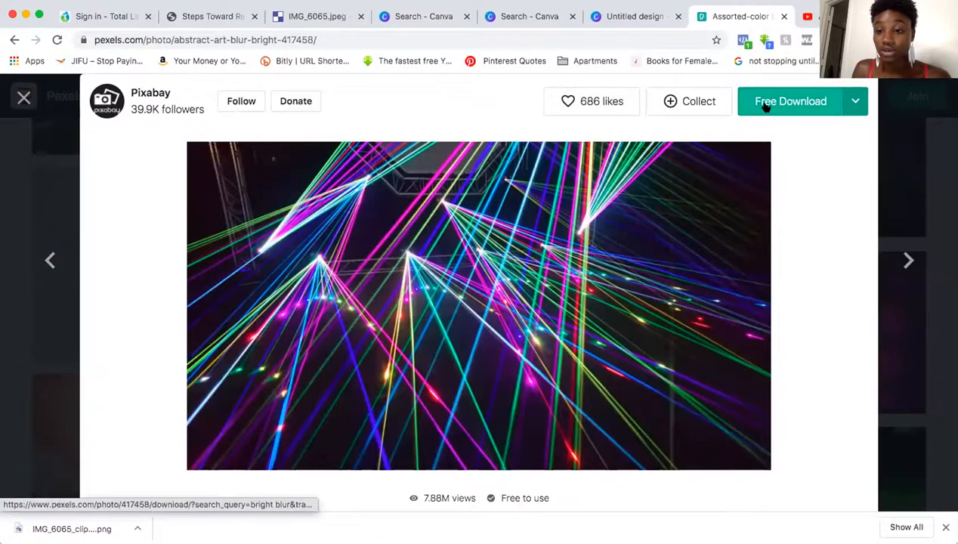
pyautogui.click(764, 107)
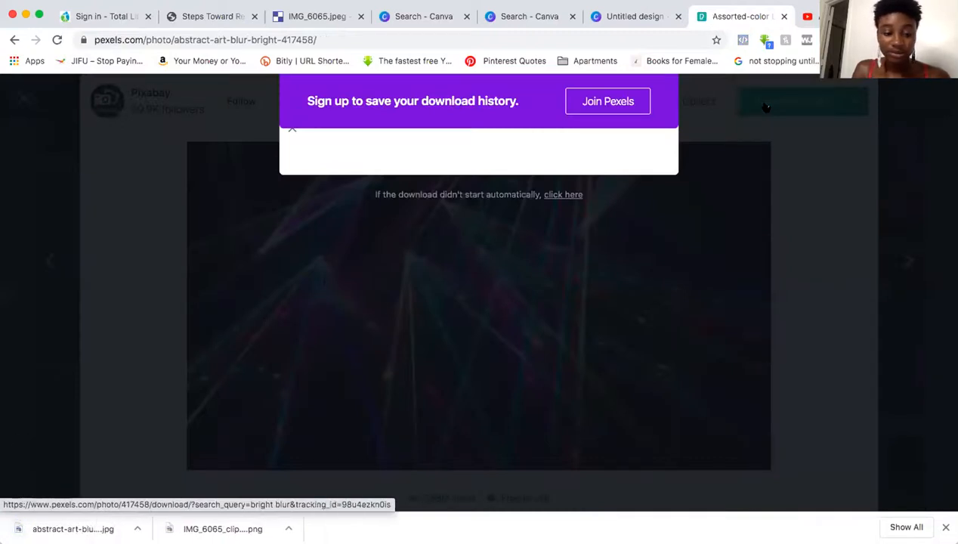